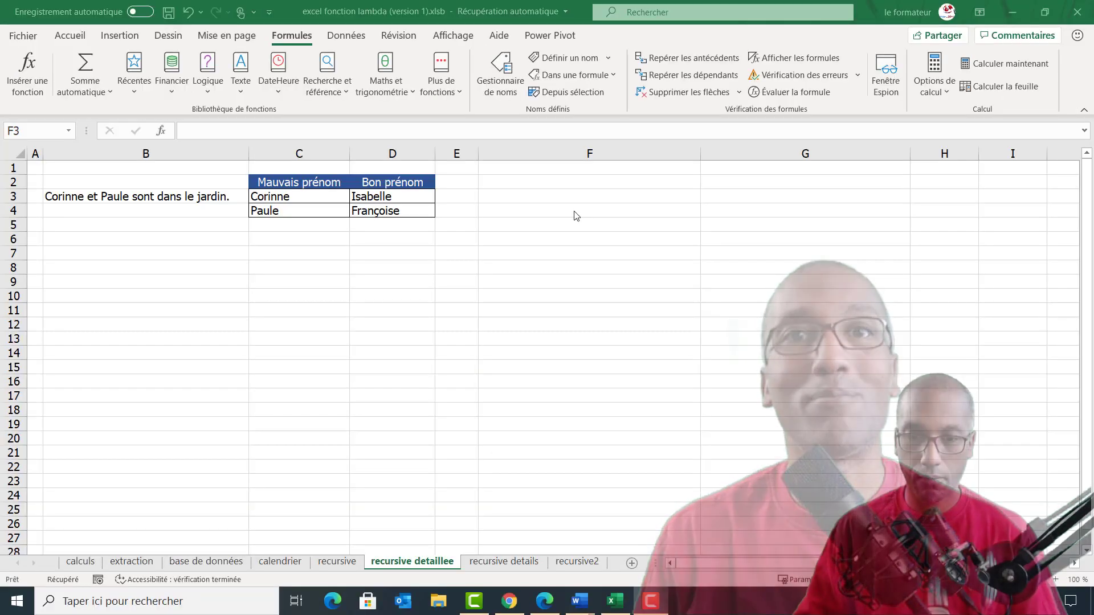
Review the B3 sentence and the replacement names Isabelle and Françoise.
left_click(201, 197)
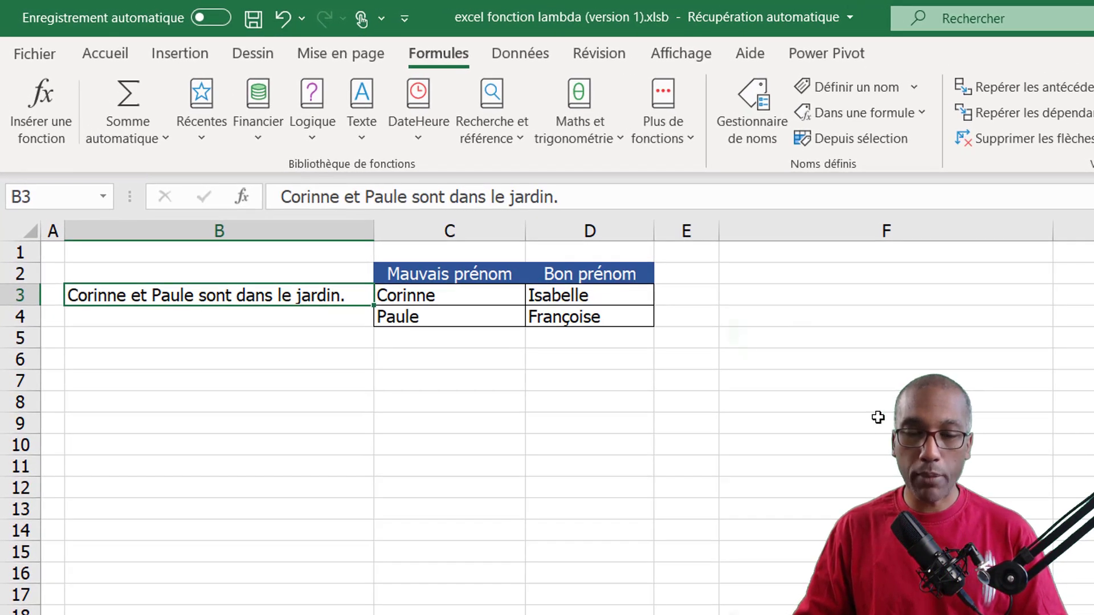
left_click(614, 294)
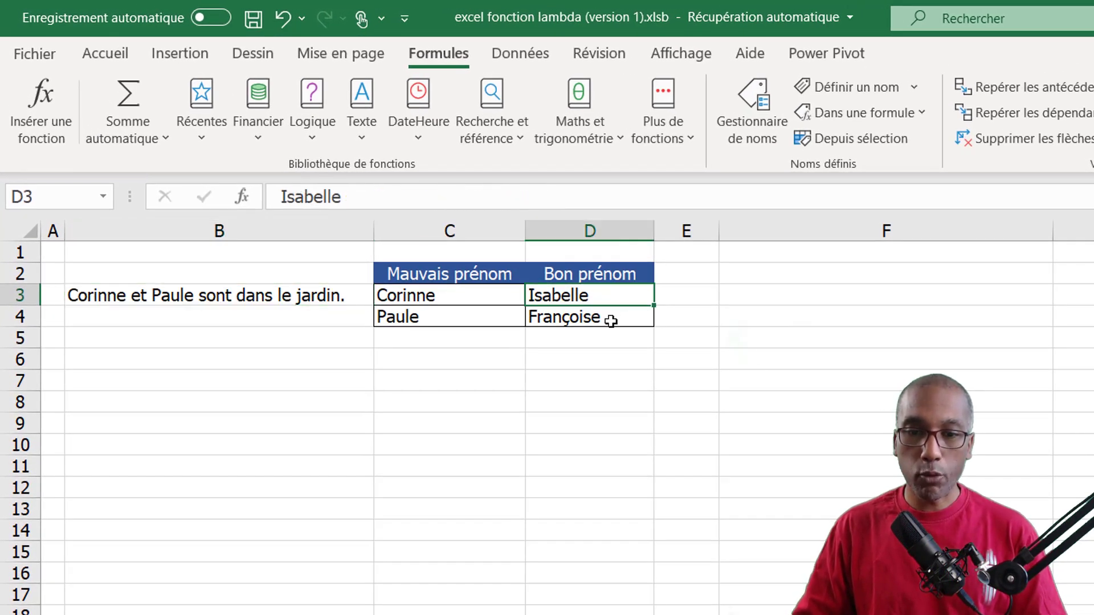
left_click(611, 320)
Enter =SUBSTITUE(B3;C3;D3) in F3 to replace Corinne with Isabelle.
left_click(808, 294)
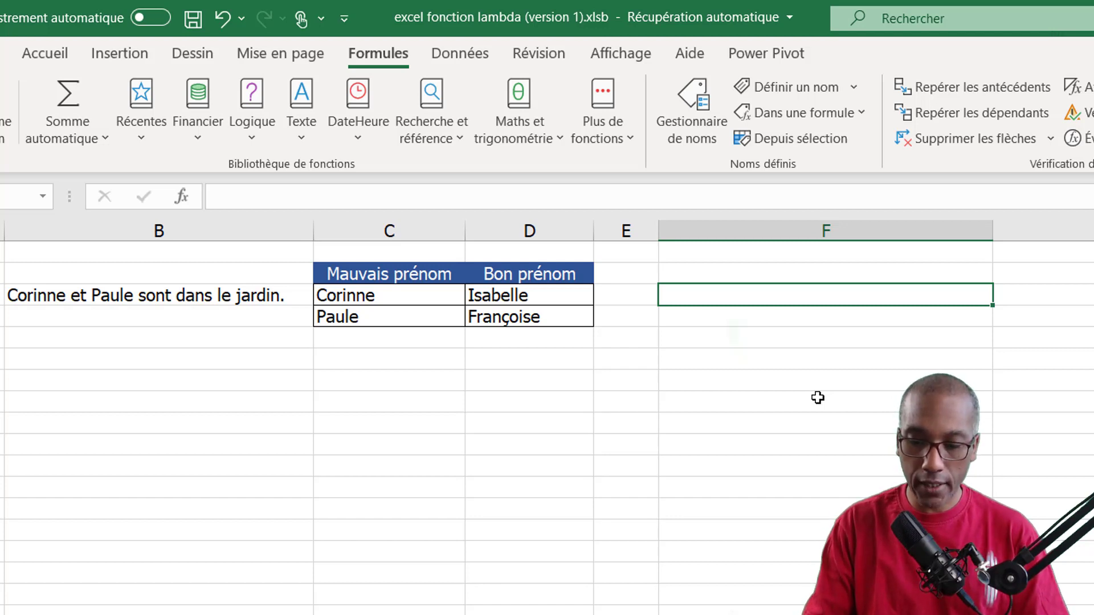
type("=su")
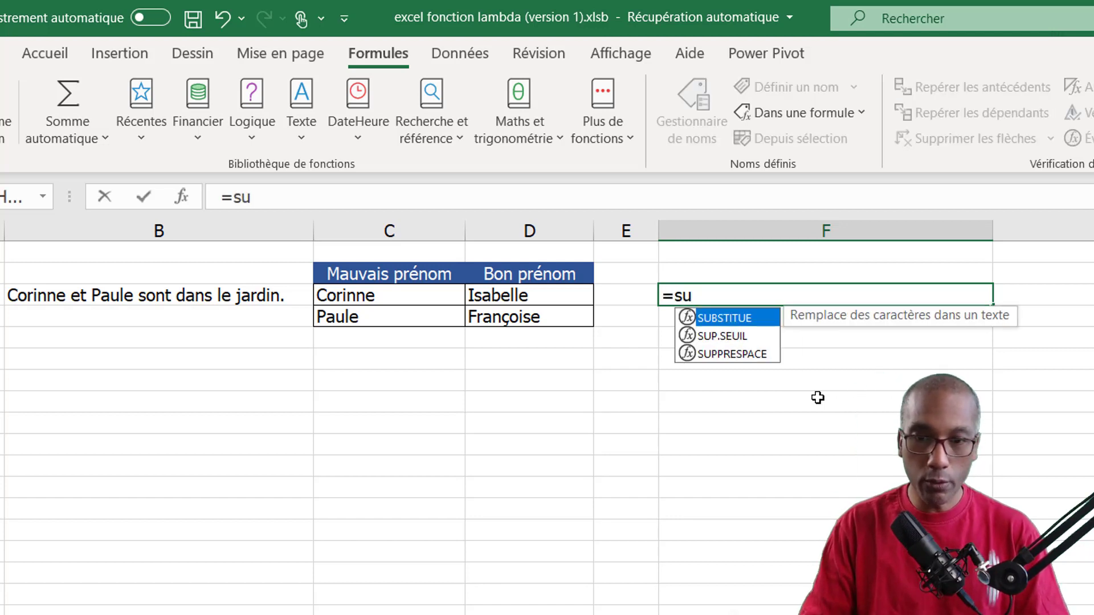
key("Tab")
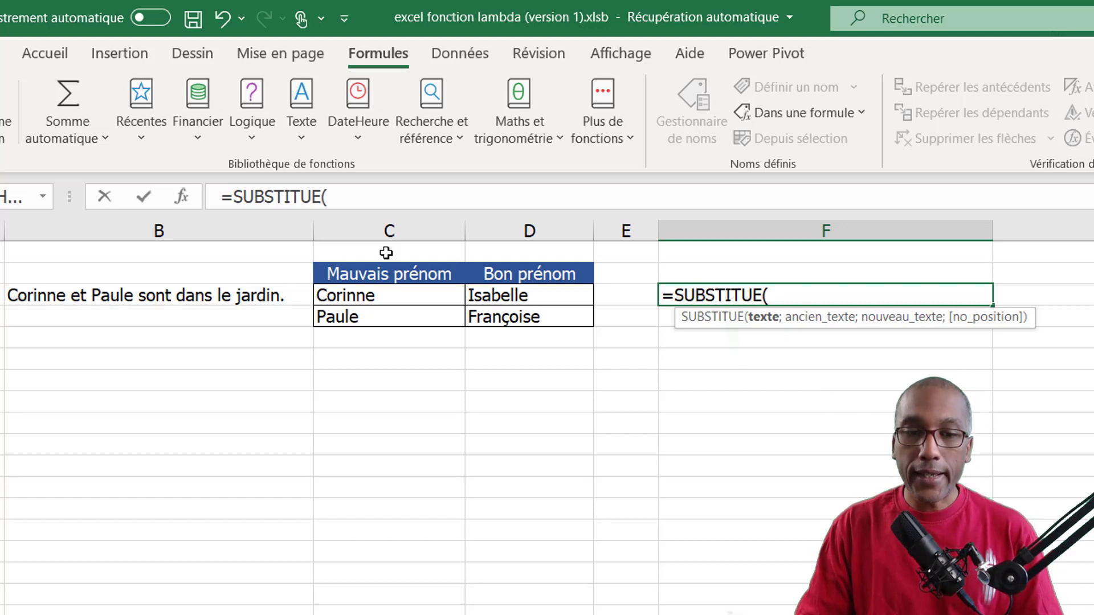
left_click(211, 297)
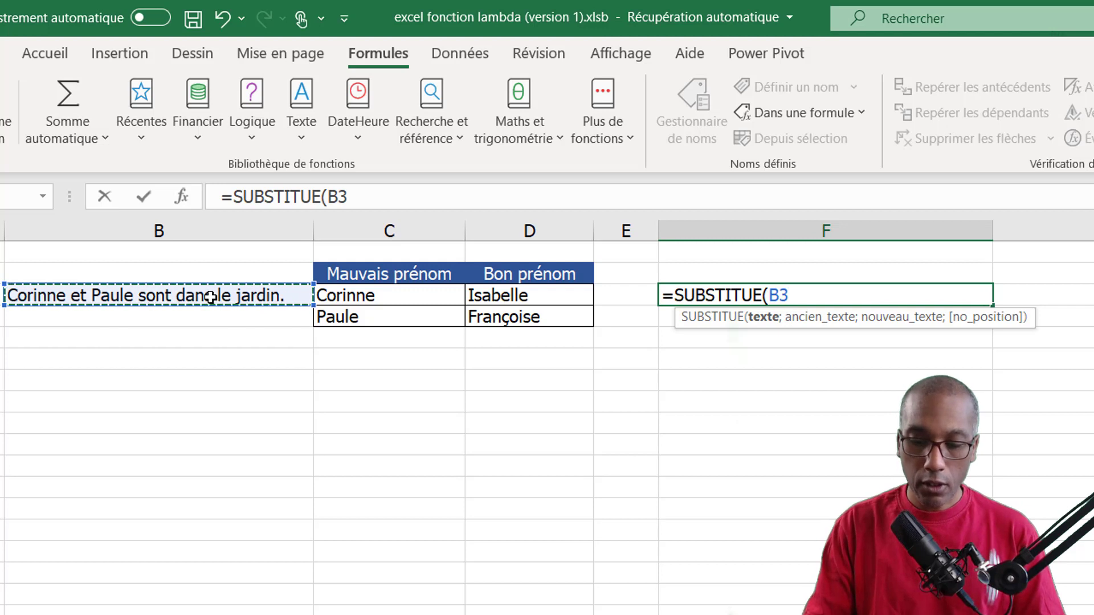
type(";")
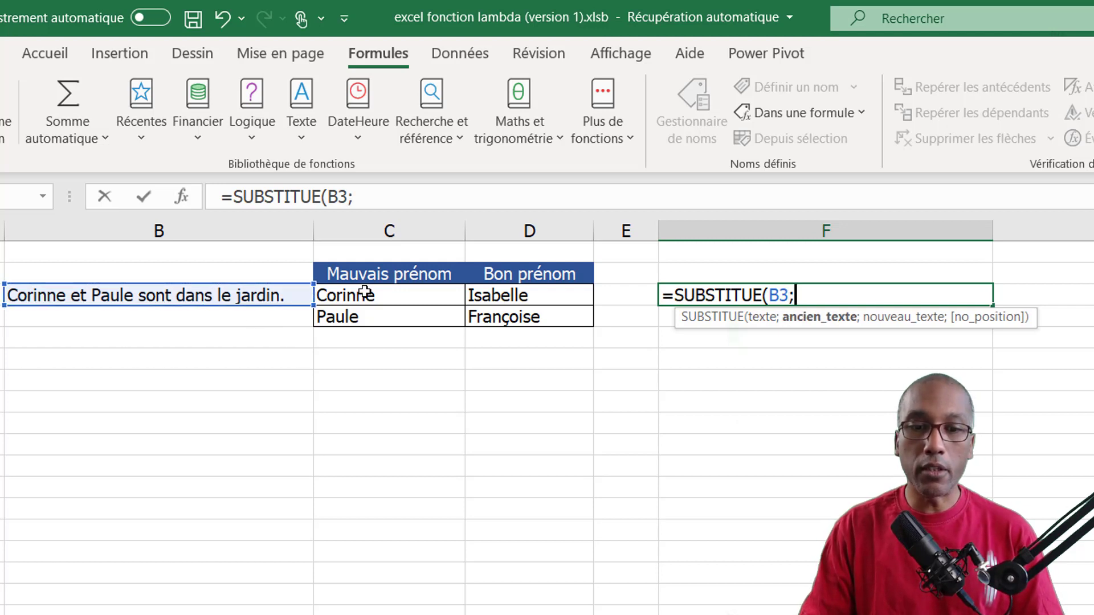
left_click(367, 294)
type(";")
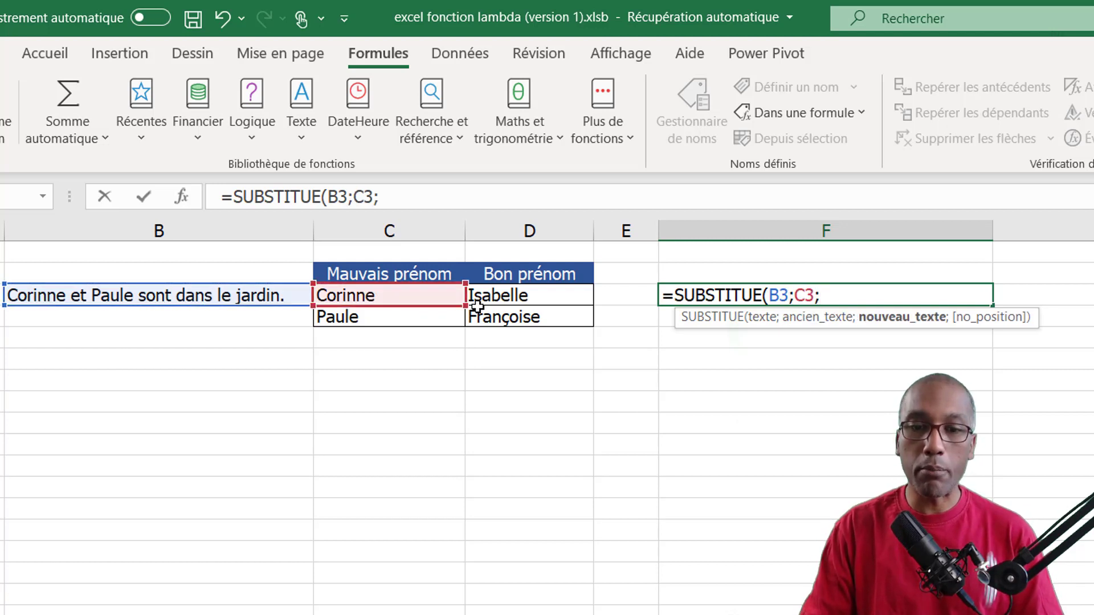
left_click(528, 295)
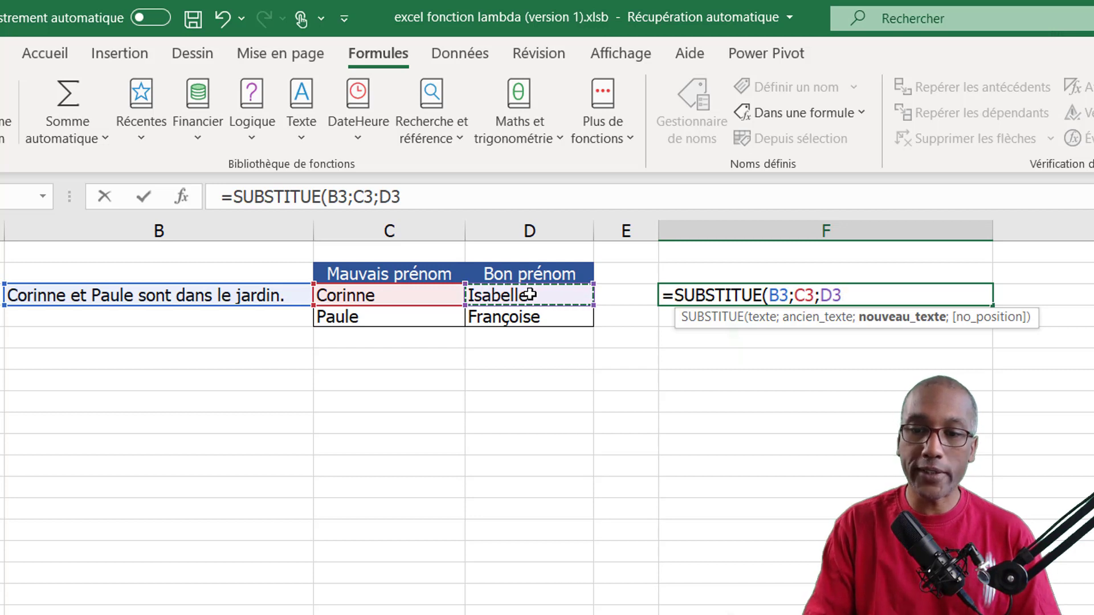
type(")")
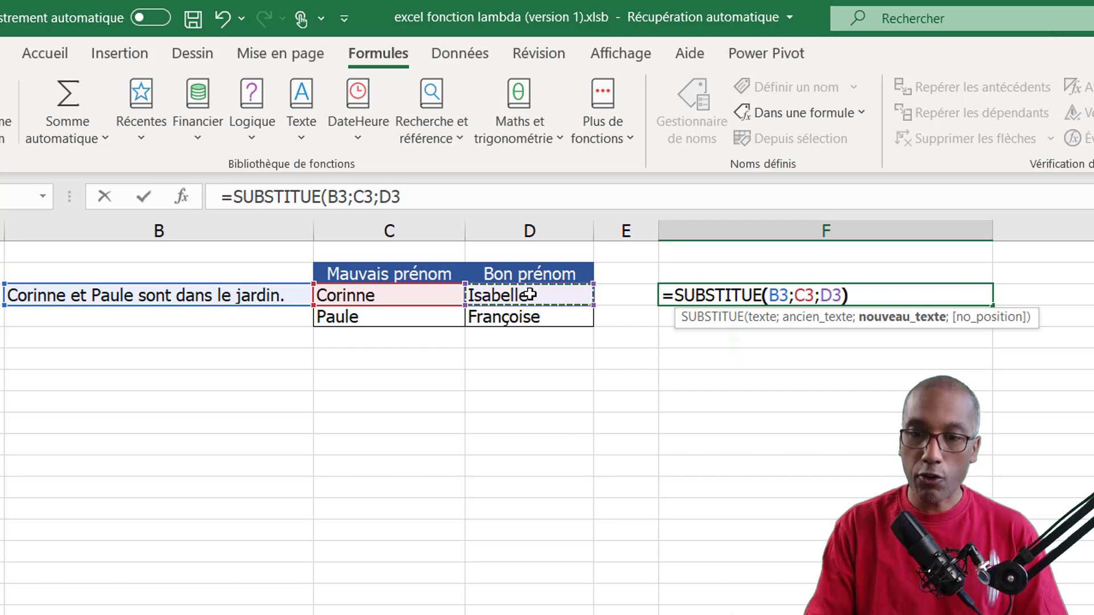
key("Return")
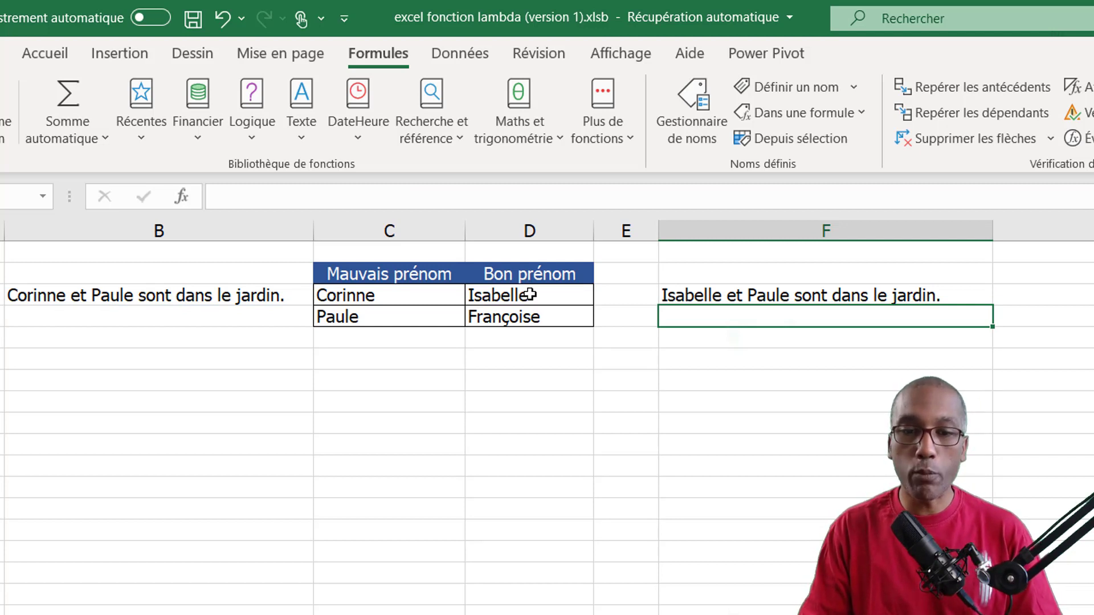
Enter =SUBSTITUE(B3;C4;D4) in F4 to replace Paule with Françoise.
type("=")
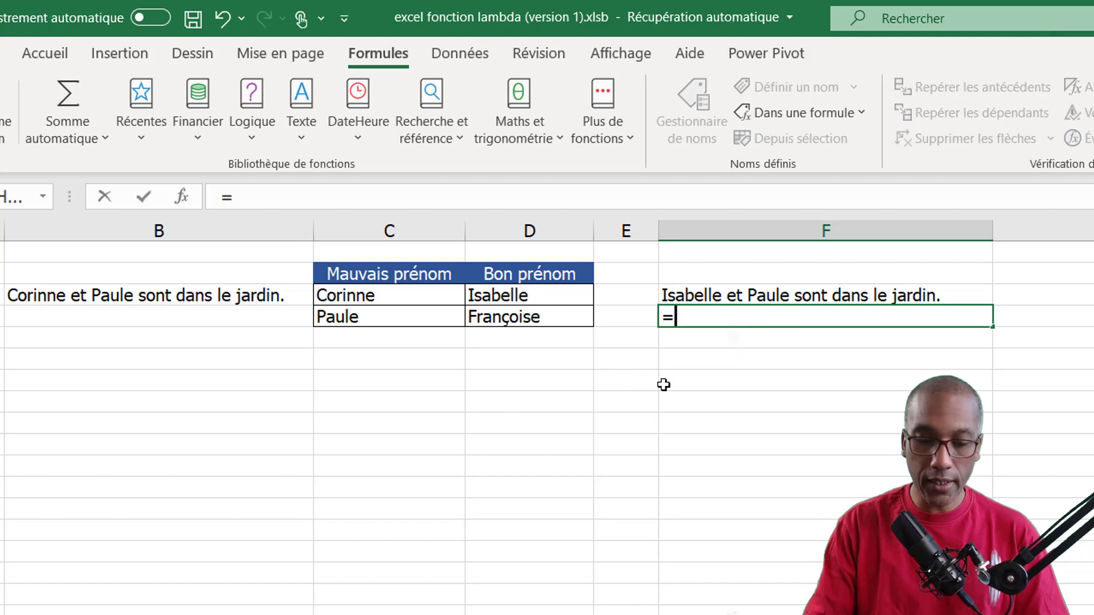
type("sub")
key("Tab")
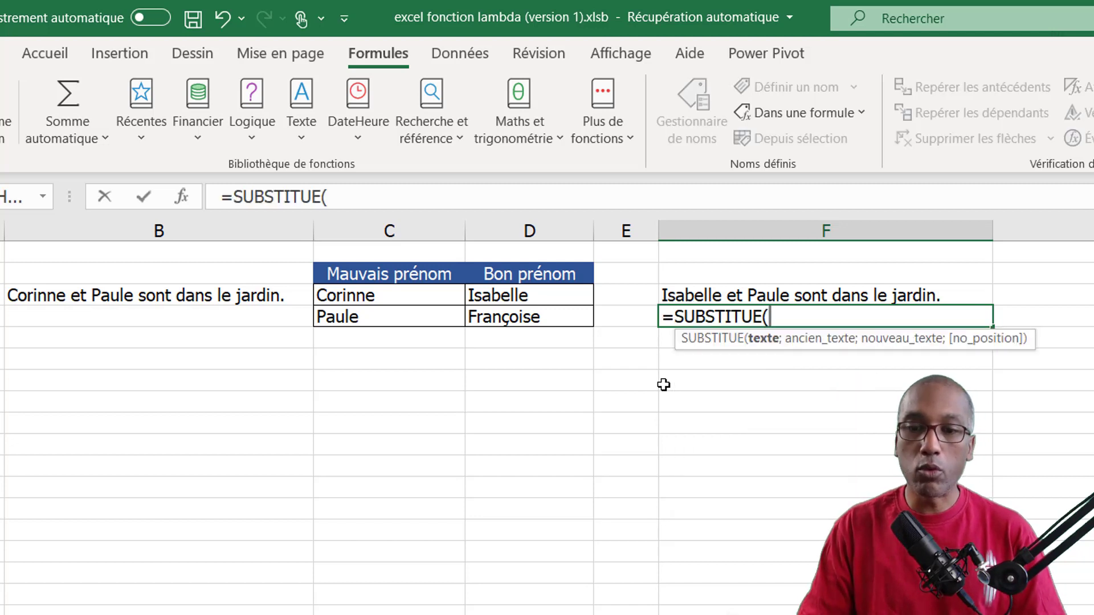
left_click(224, 295)
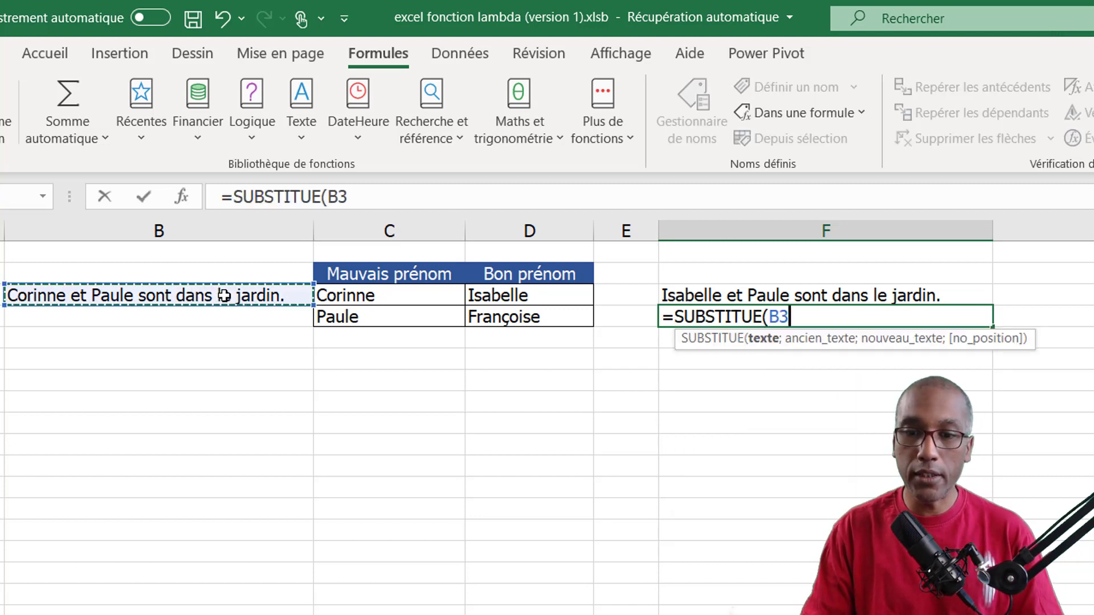
type(";")
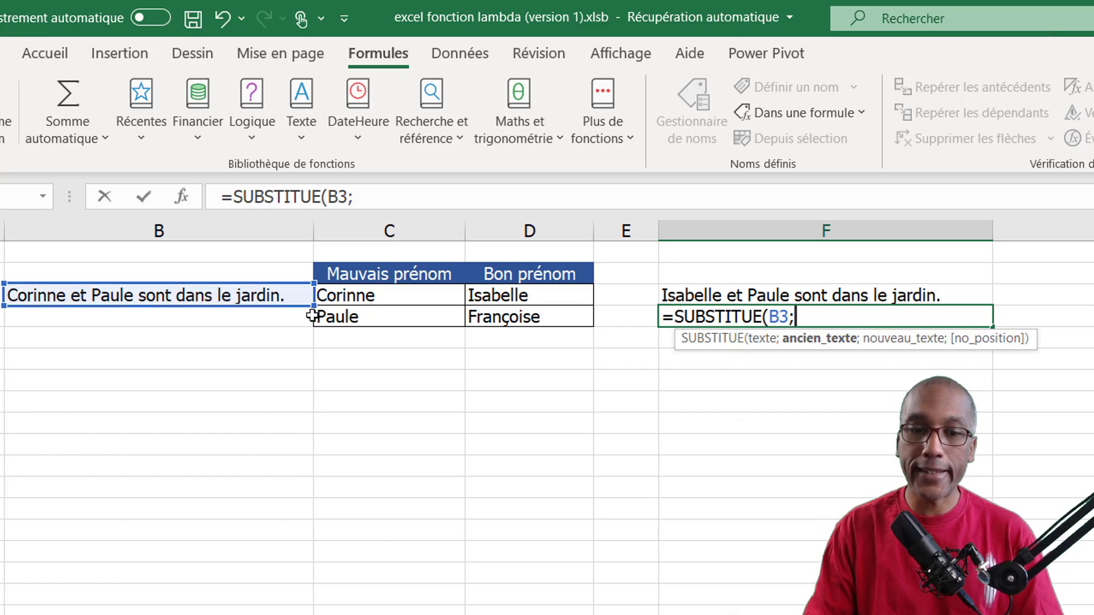
left_click(389, 317)
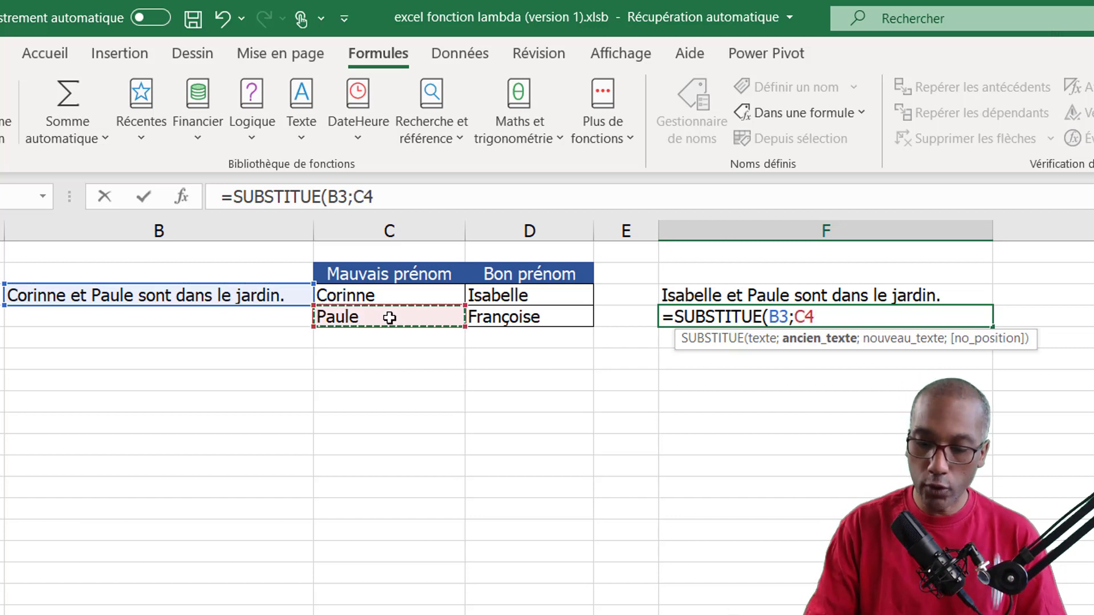
type(";")
left_click(522, 326)
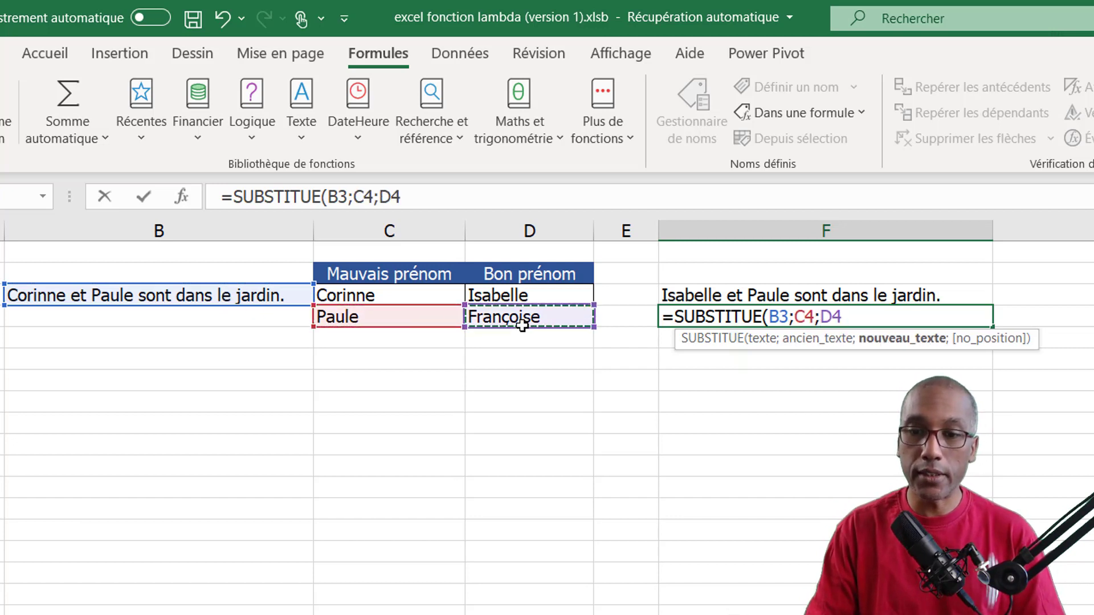
type(")")
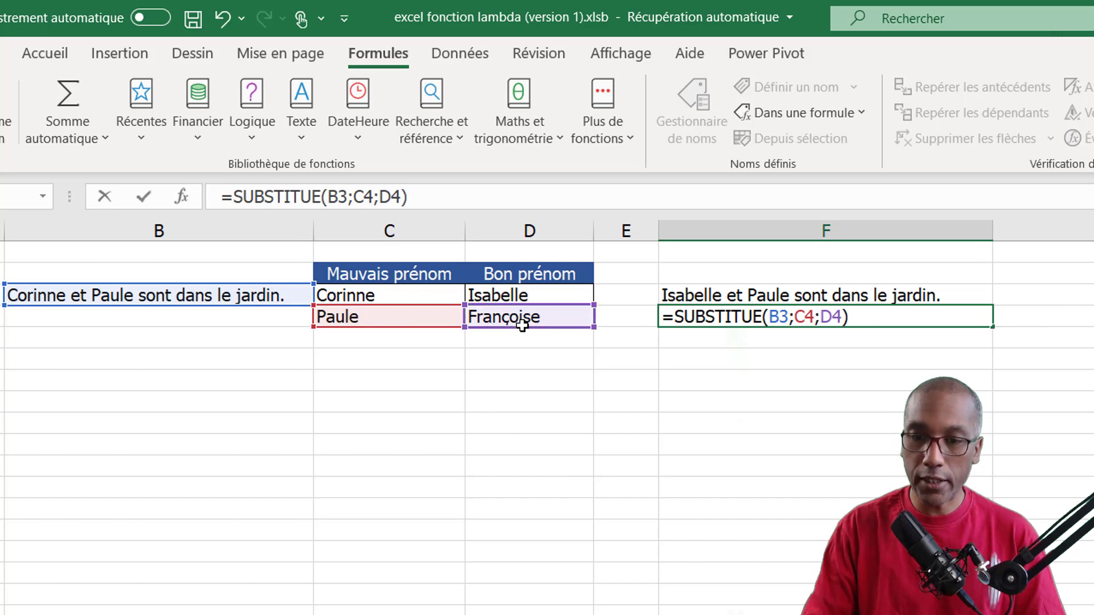
key("Return")
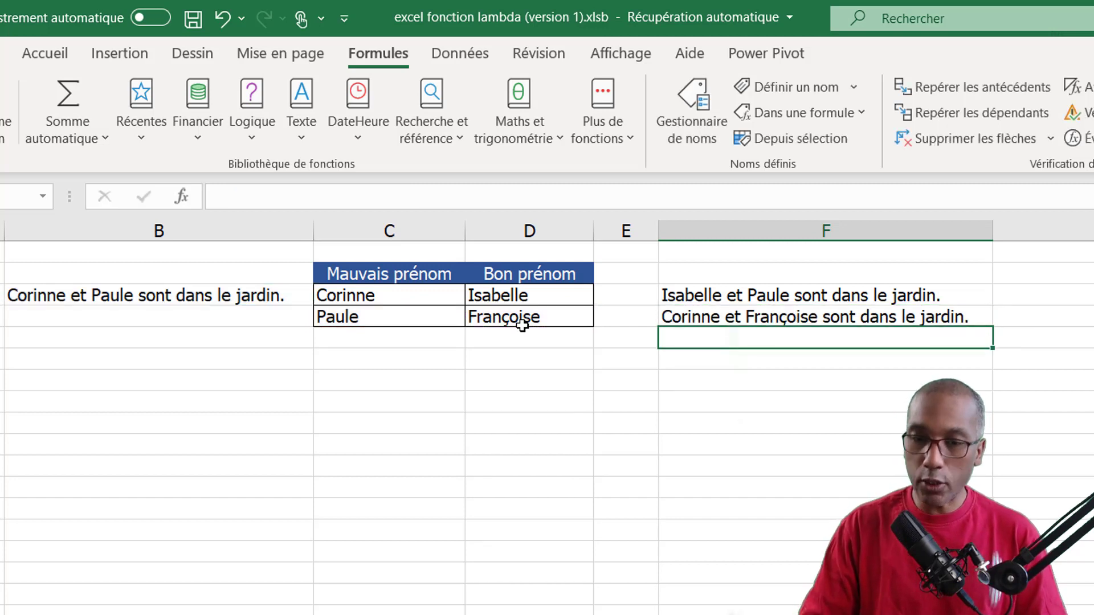
Check the F3 formula, then settle on the empty cell F7.
key("Down")
key("Up")
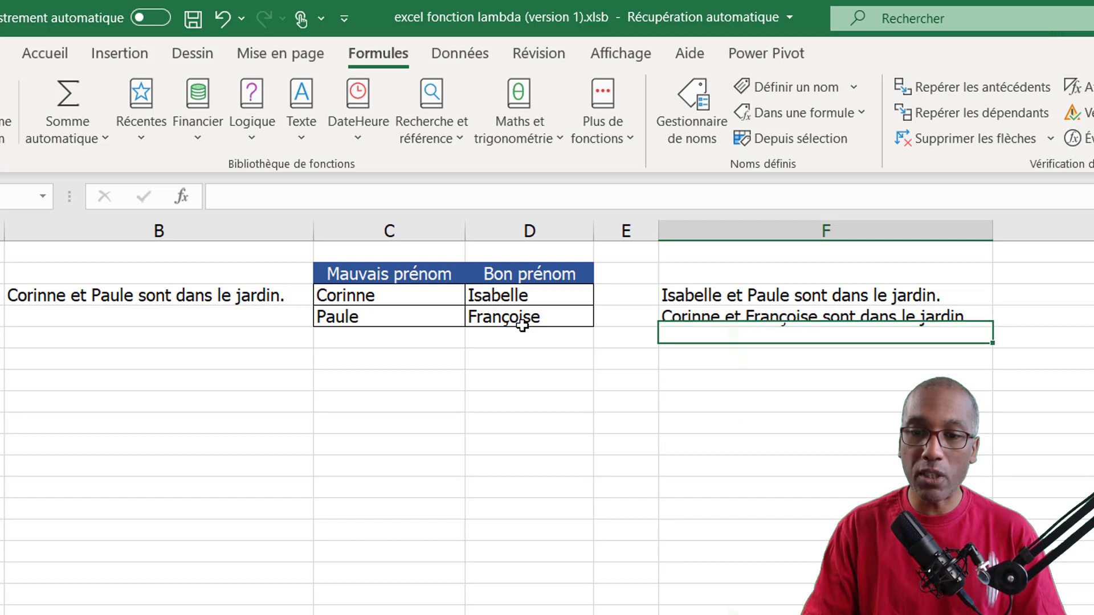
key("Up")
key("Up")
key("Down")
key("Down")
key("Down")
key("Down")
key("Down")
key("Down")
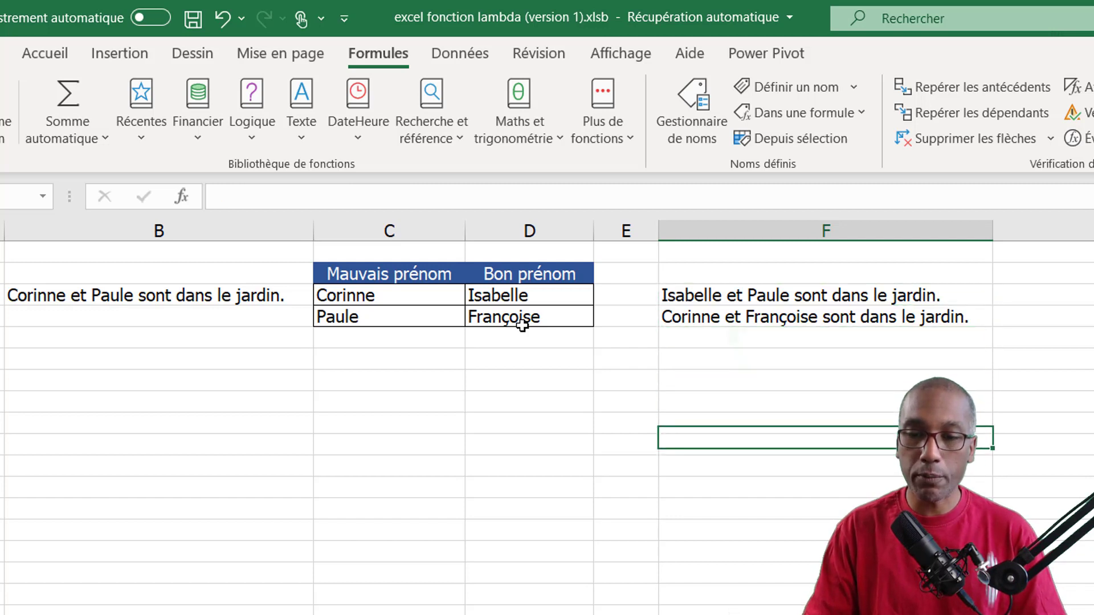
key("Up")
key("Up")
key("Up")
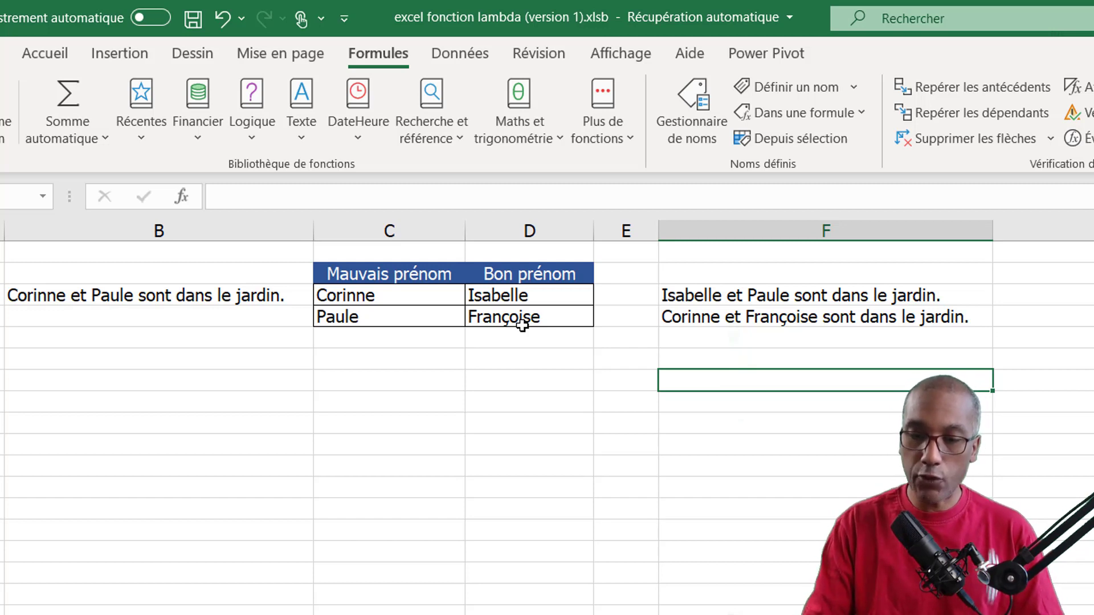
Enter =SUBSTITUE(B3;C3;D3) in F7, giving 'Isabelle et Paule sont dans le jardin.'.
type("=su")
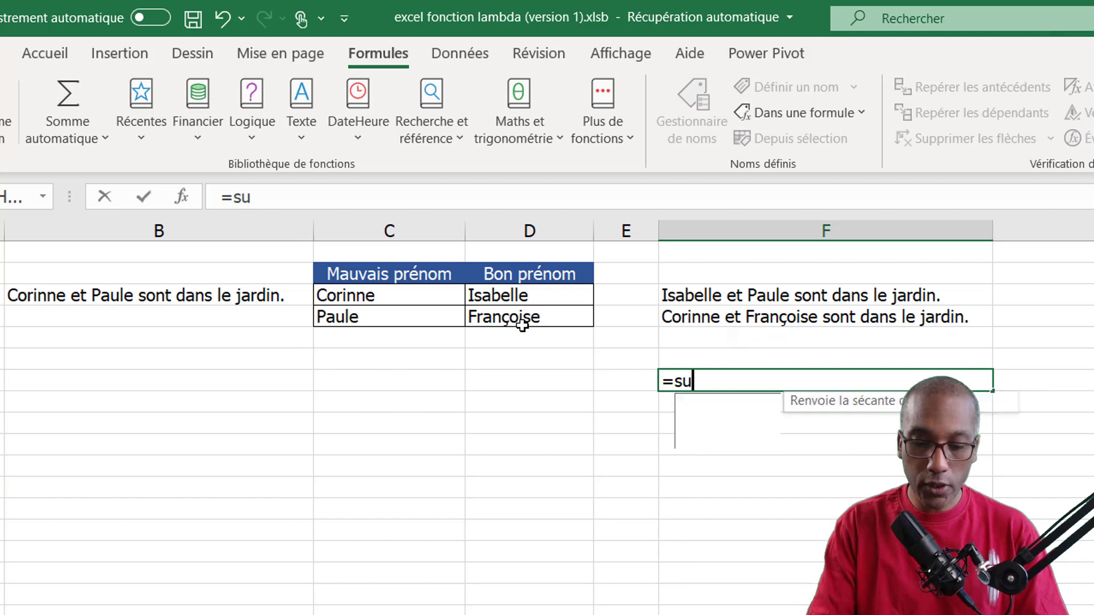
type("b")
key("Tab")
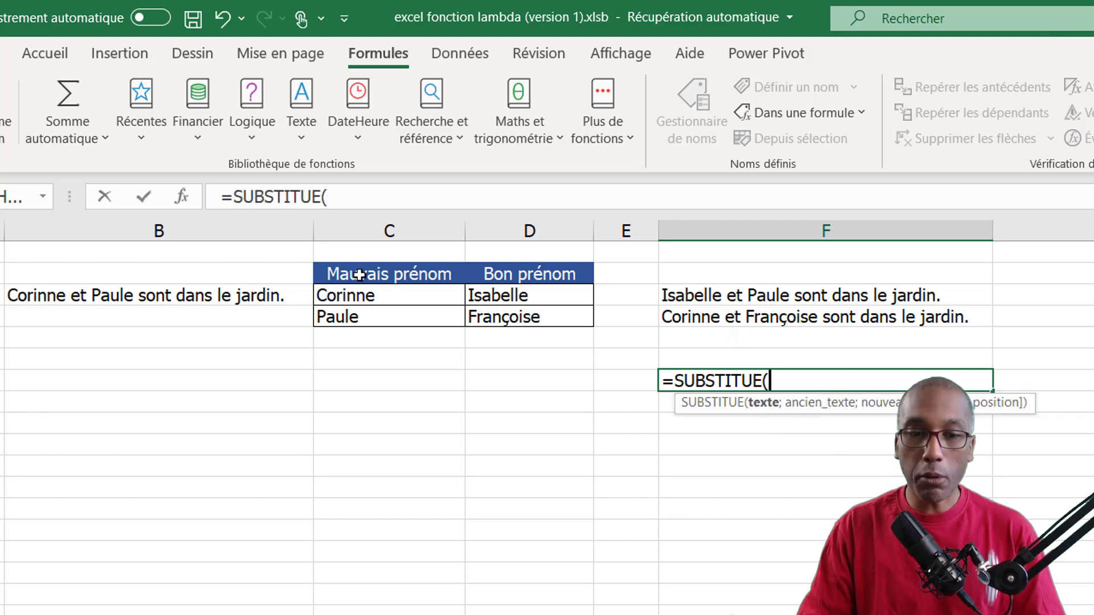
left_click(198, 295)
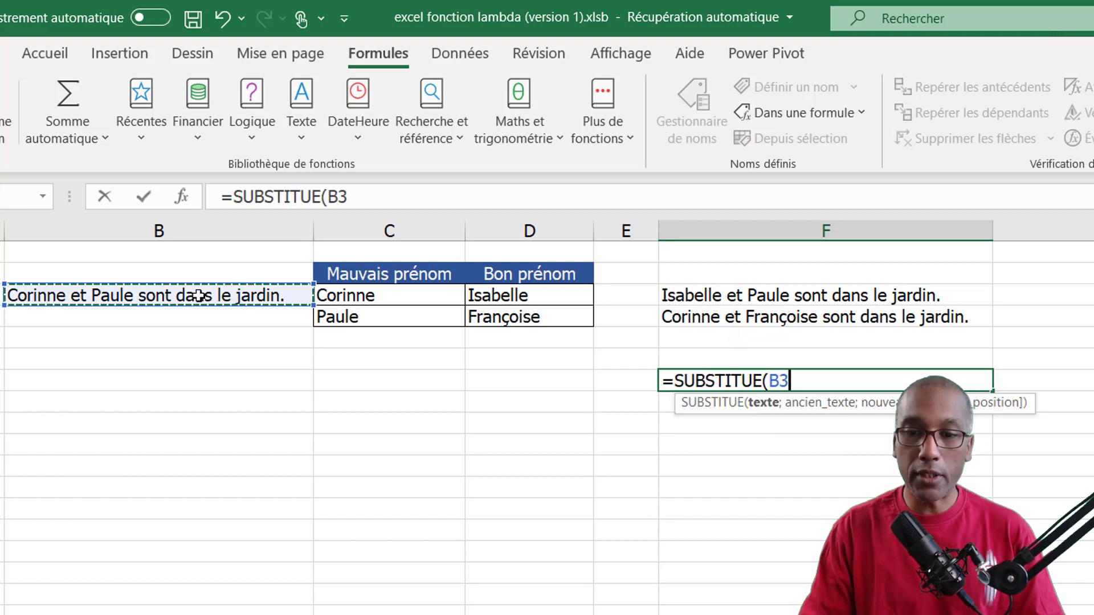
type(";")
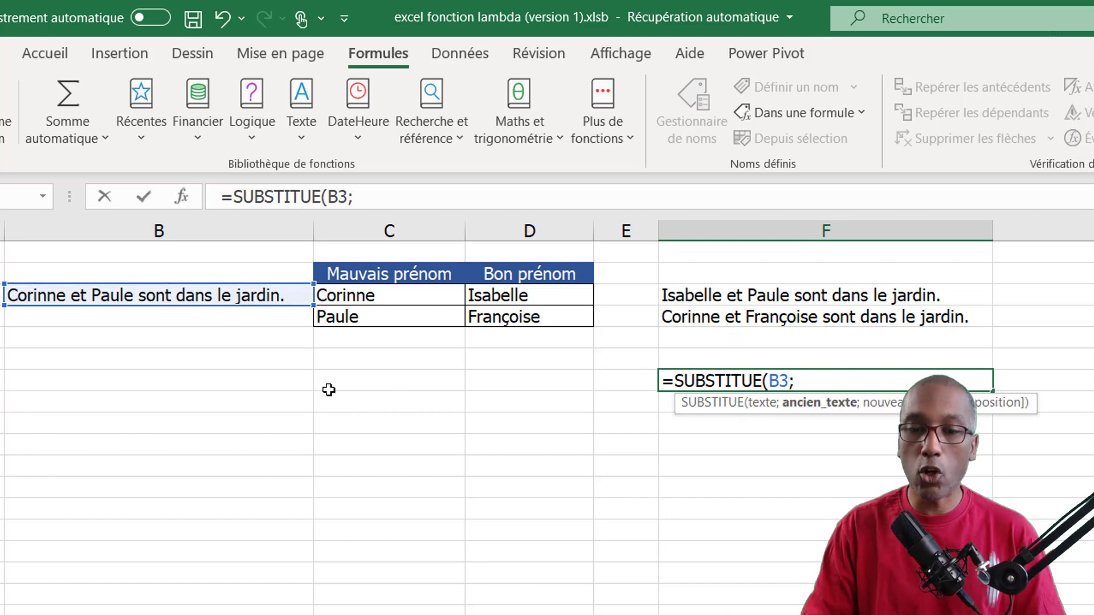
left_click(378, 297)
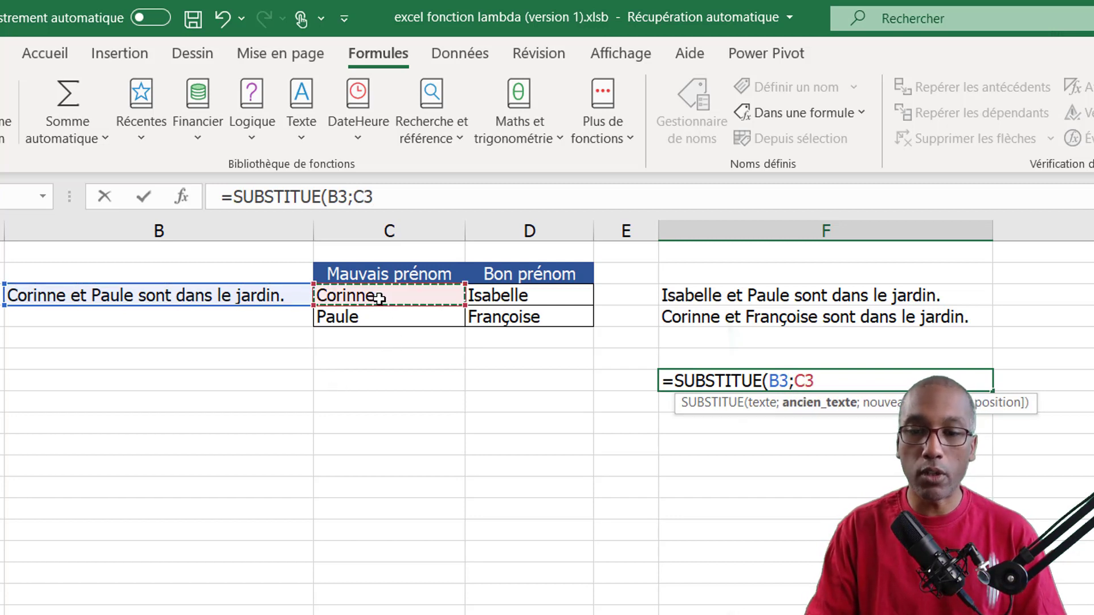
type(";")
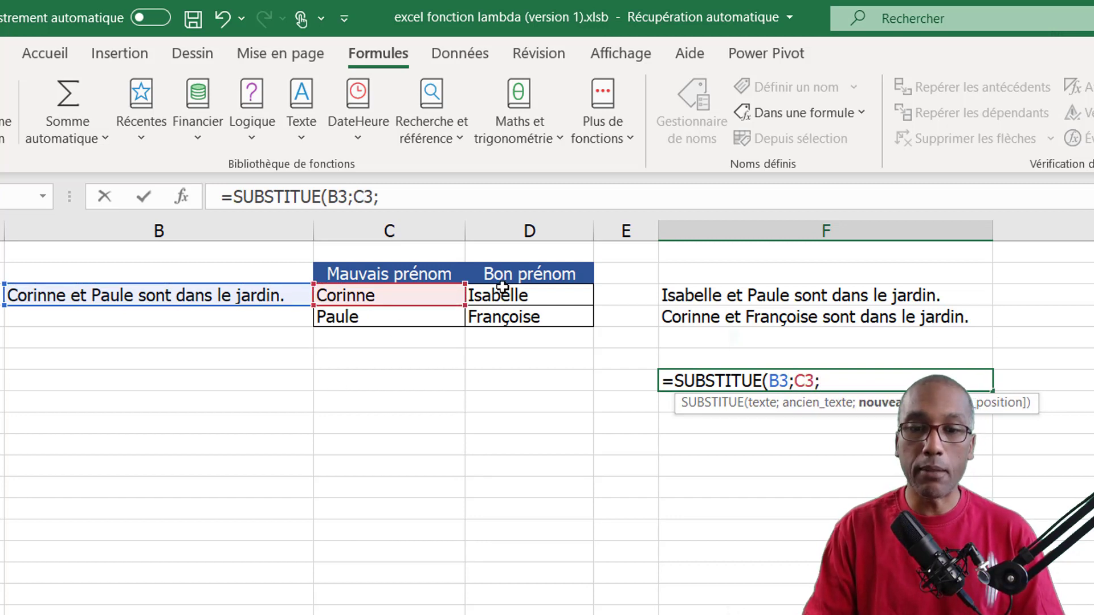
left_click(527, 296)
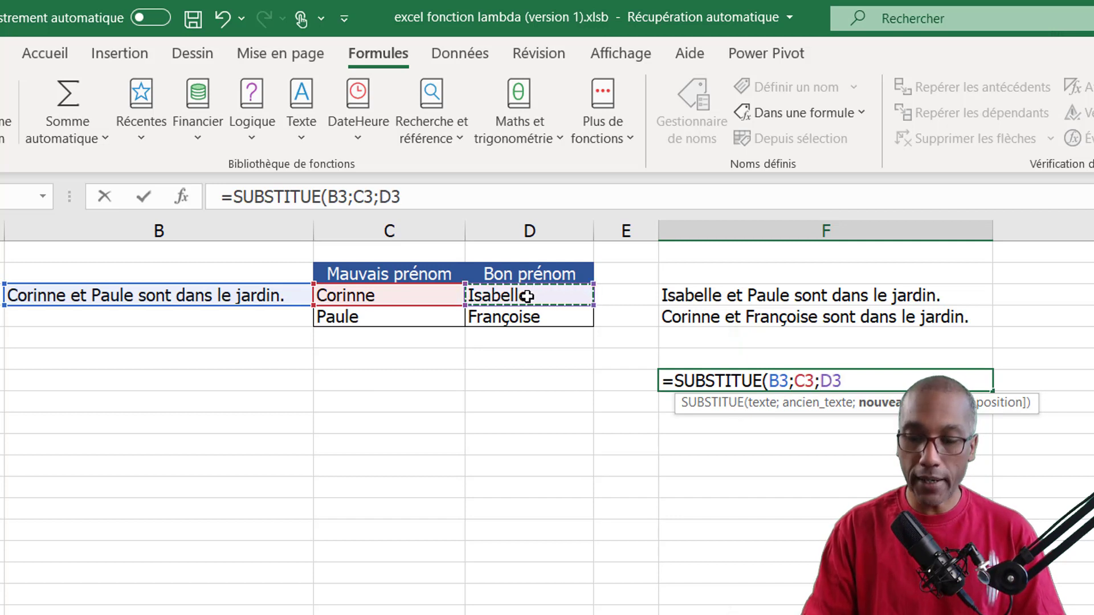
type(")")
key("Return")
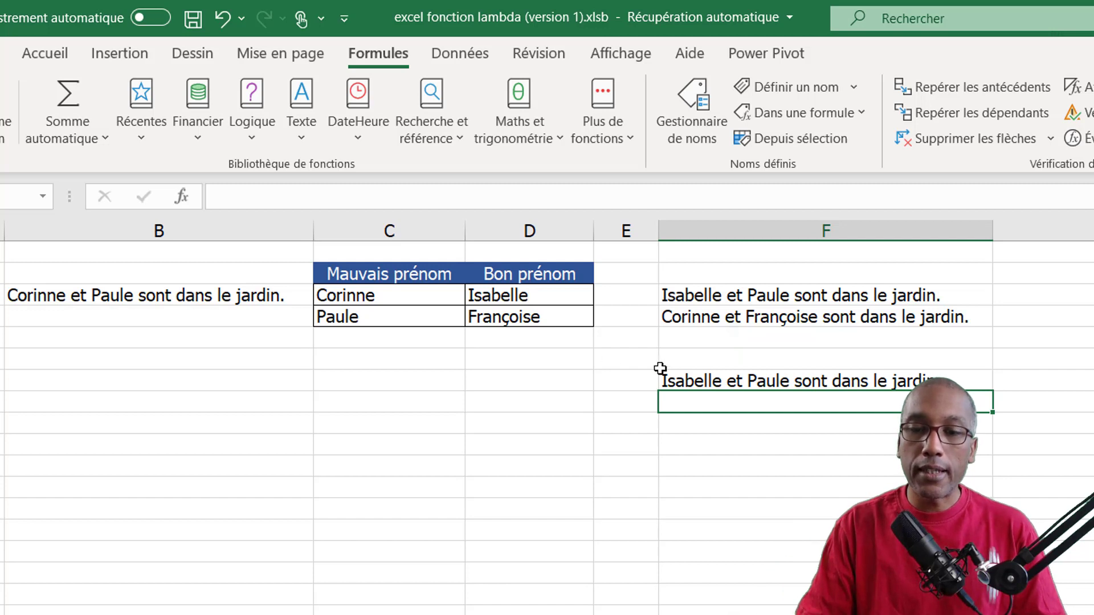
left_click(782, 384)
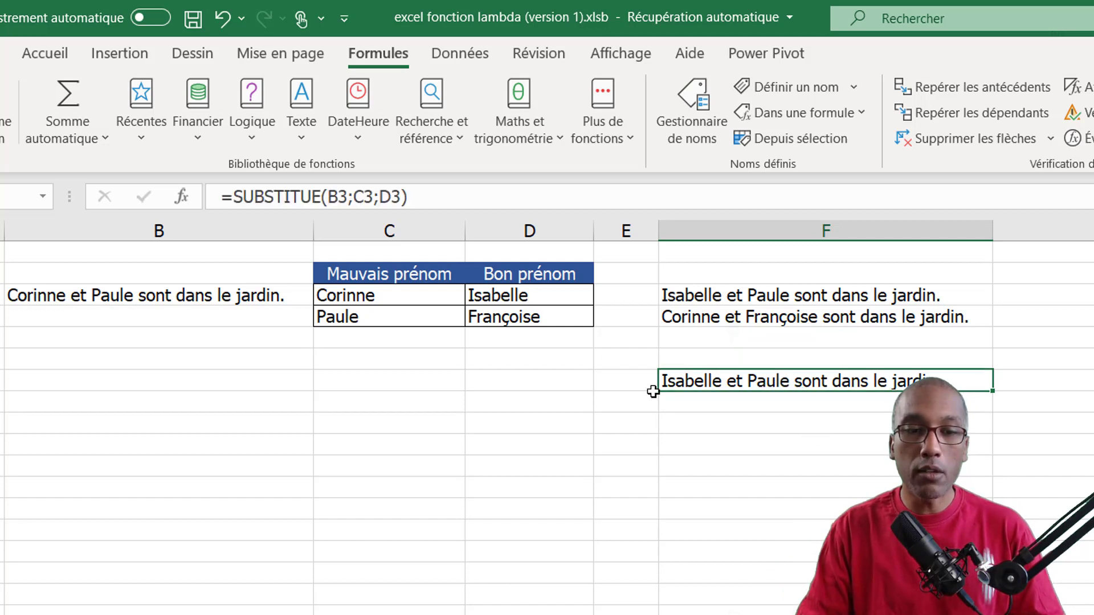
left_click(236, 297)
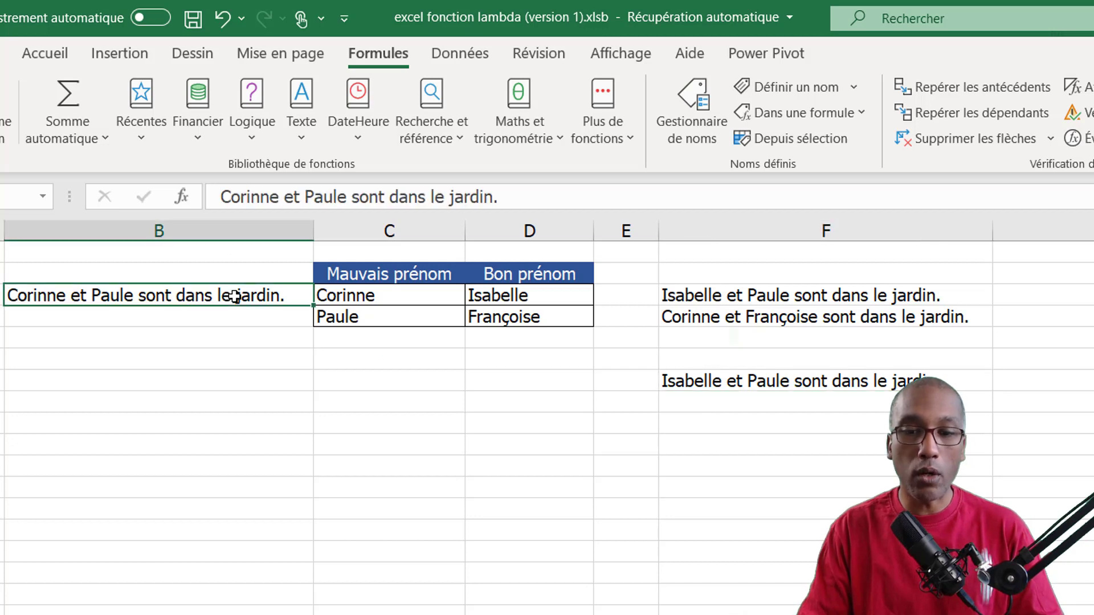
left_click(824, 383)
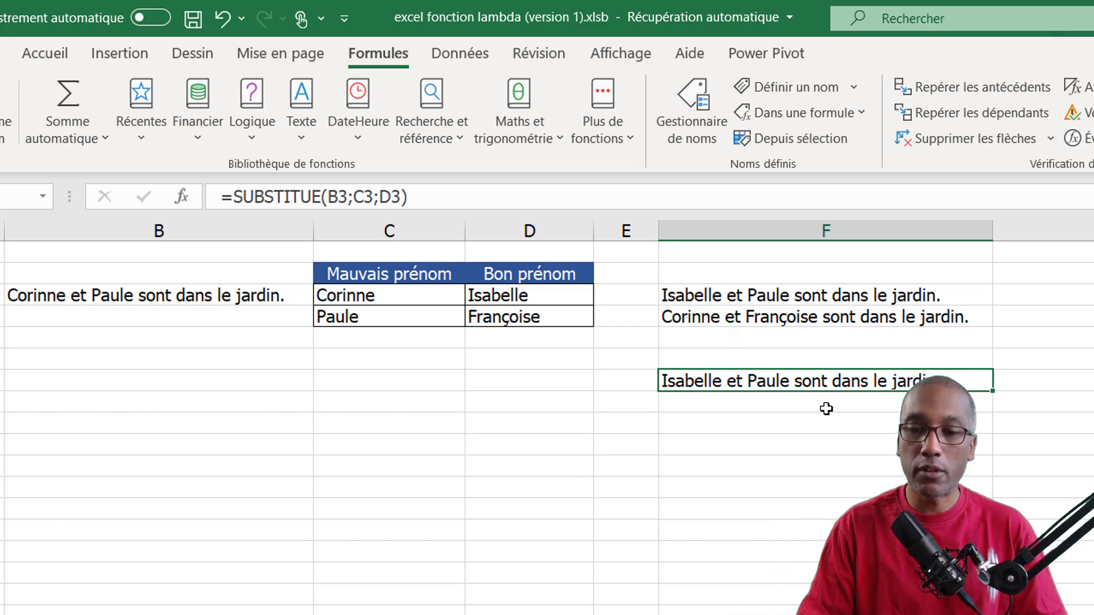
left_click(848, 401)
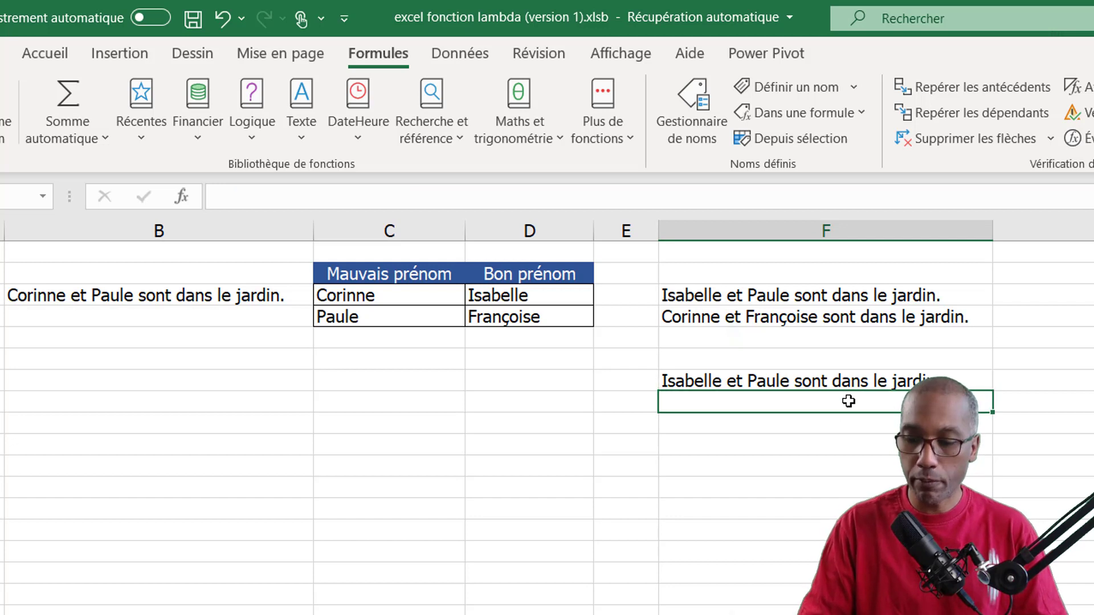
Enter =SUBSTITUE(F7;C4;D4) in F8 so Paule also becomes Françoise.
type("=")
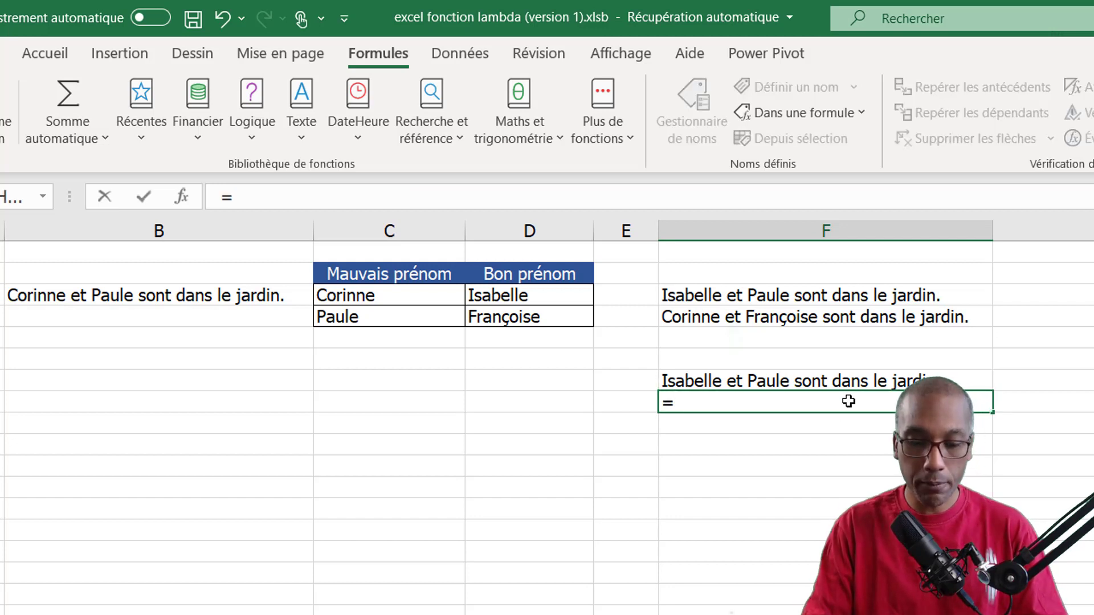
type("sub")
key("Tab")
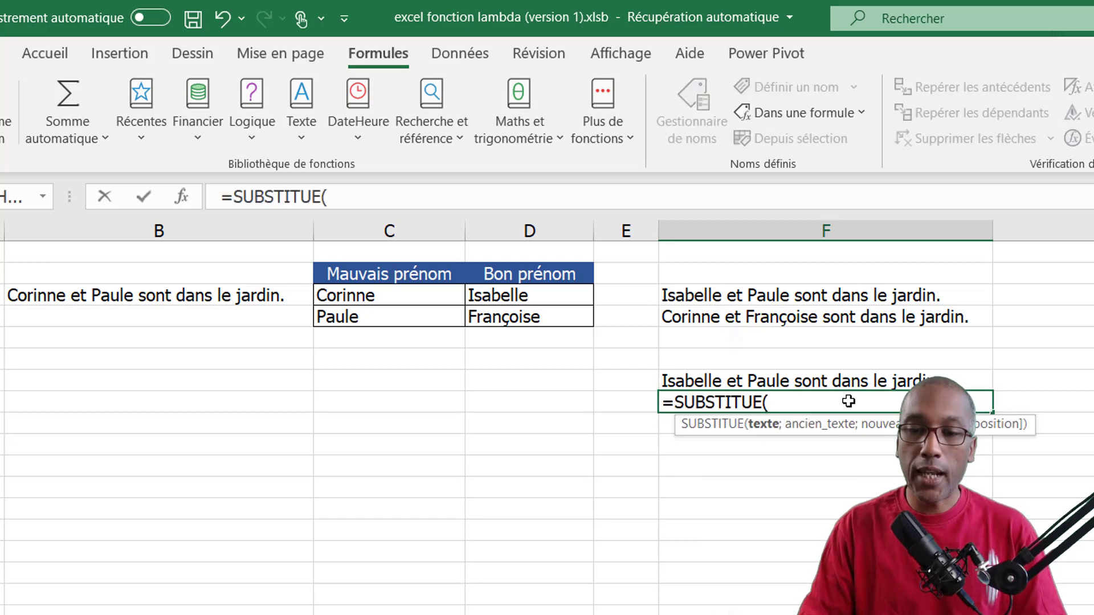
left_click(820, 382)
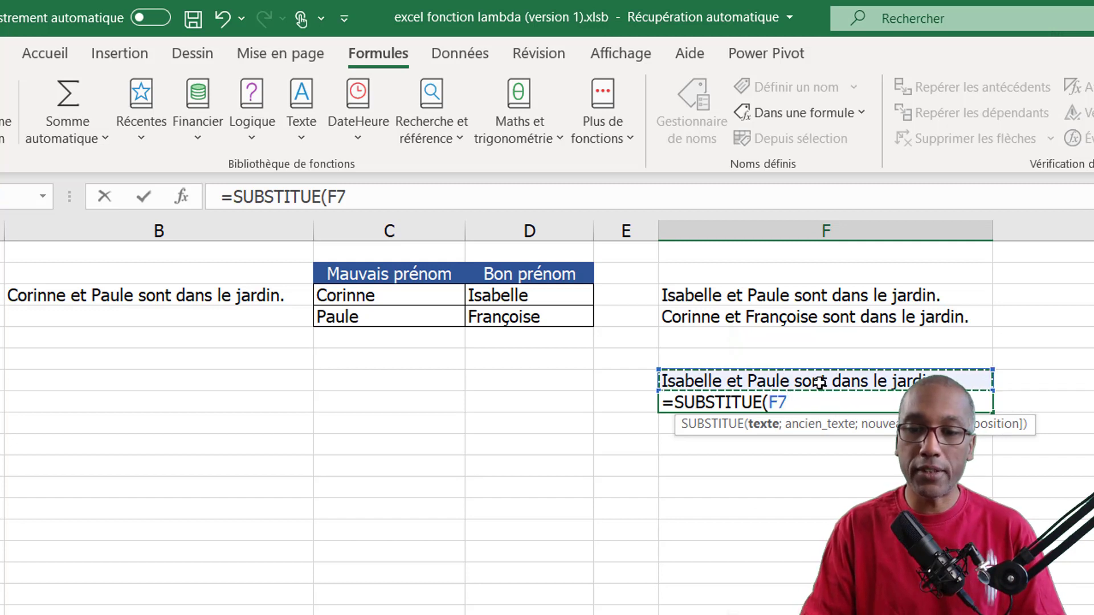
type(";")
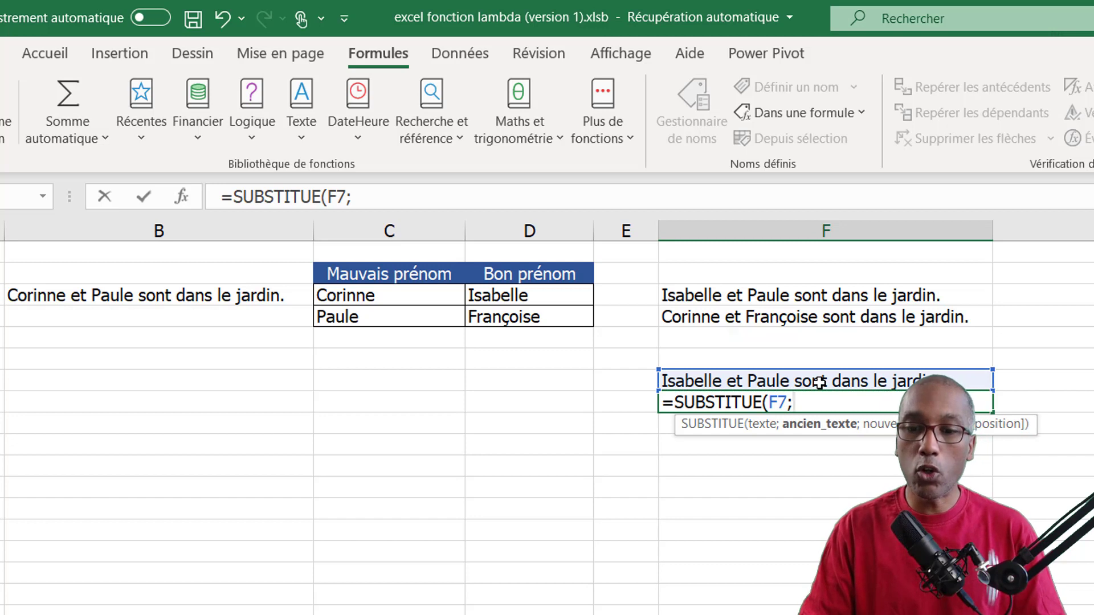
left_click(406, 320)
type(";")
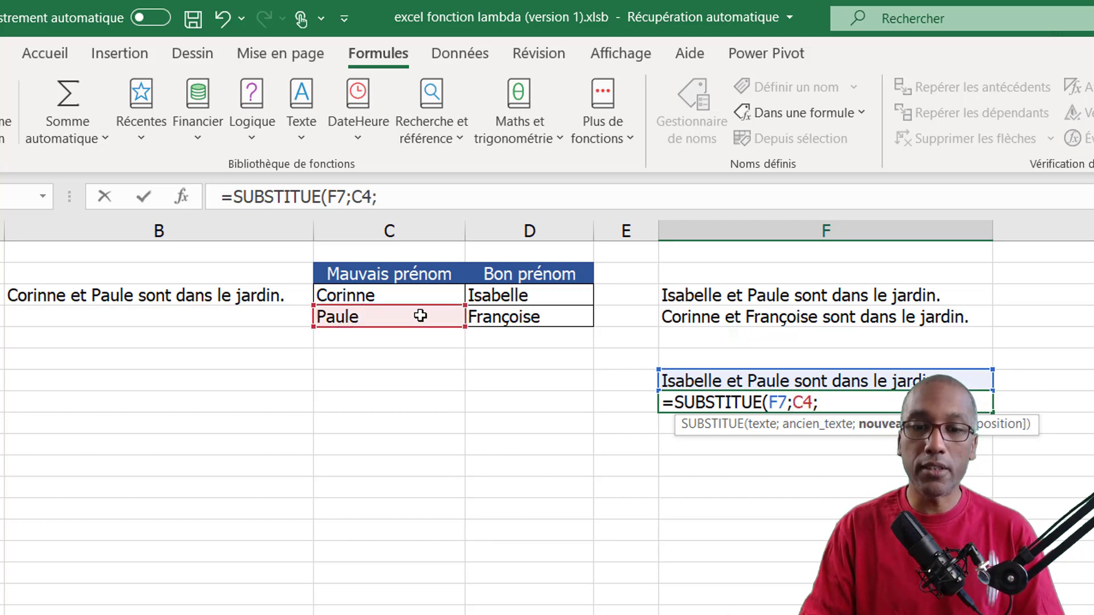
left_click(507, 319)
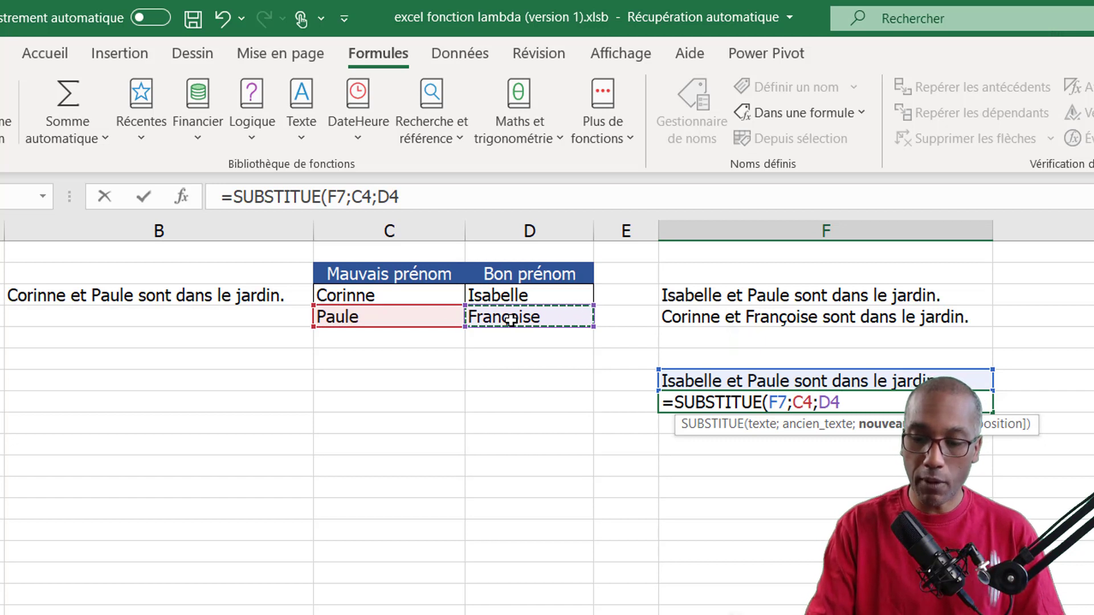
type(")")
key("Return")
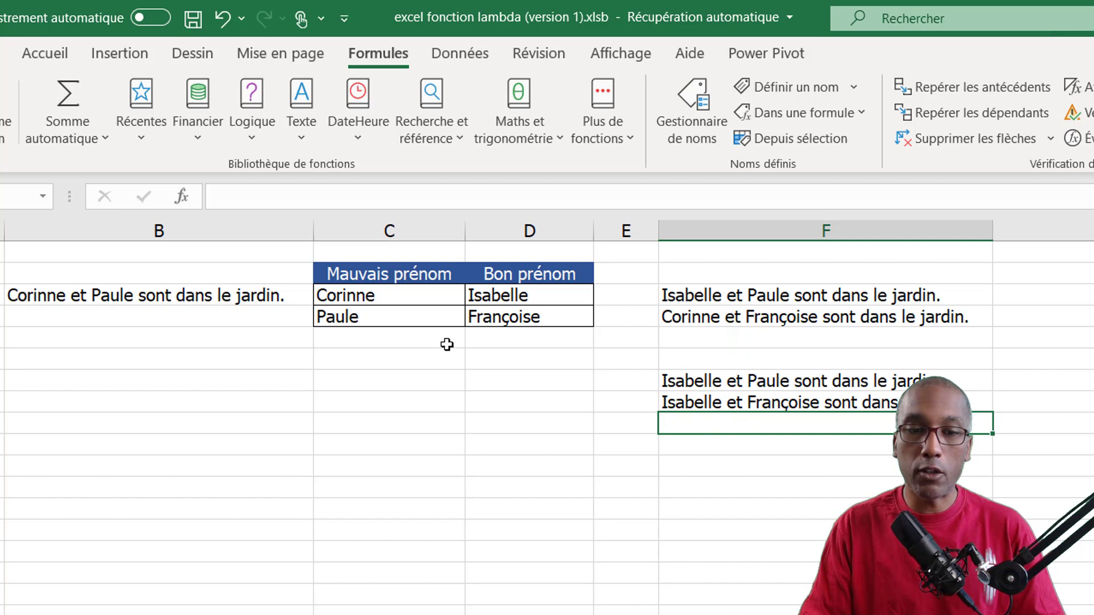
Review the B3 sentence, Corinne, Isabelle and the two SUBSTITUE formulas in F7 and F8.
left_click(278, 296)
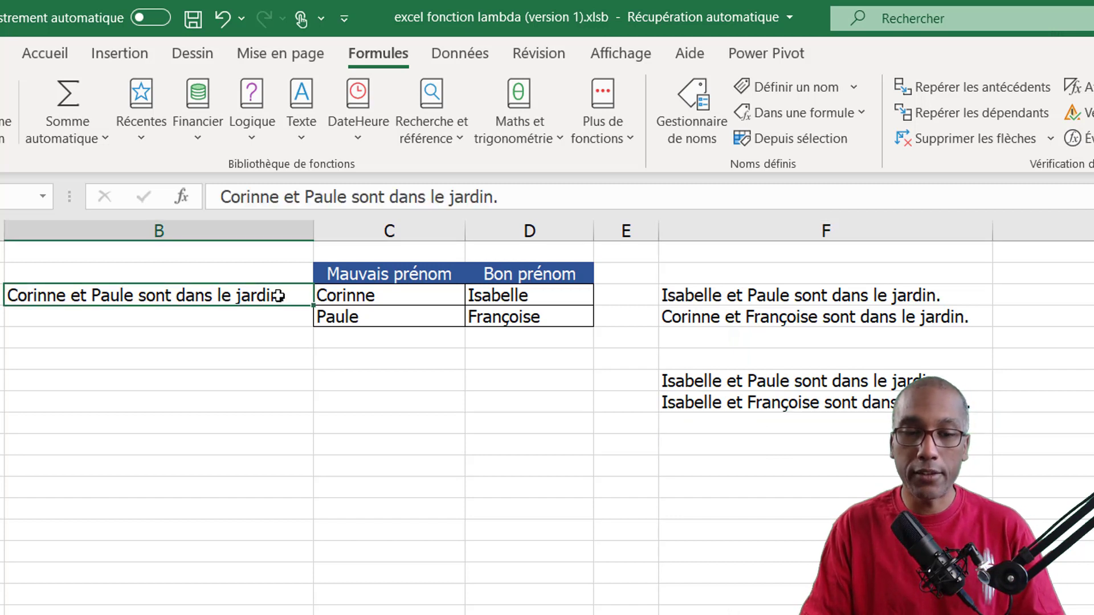
left_click(368, 296)
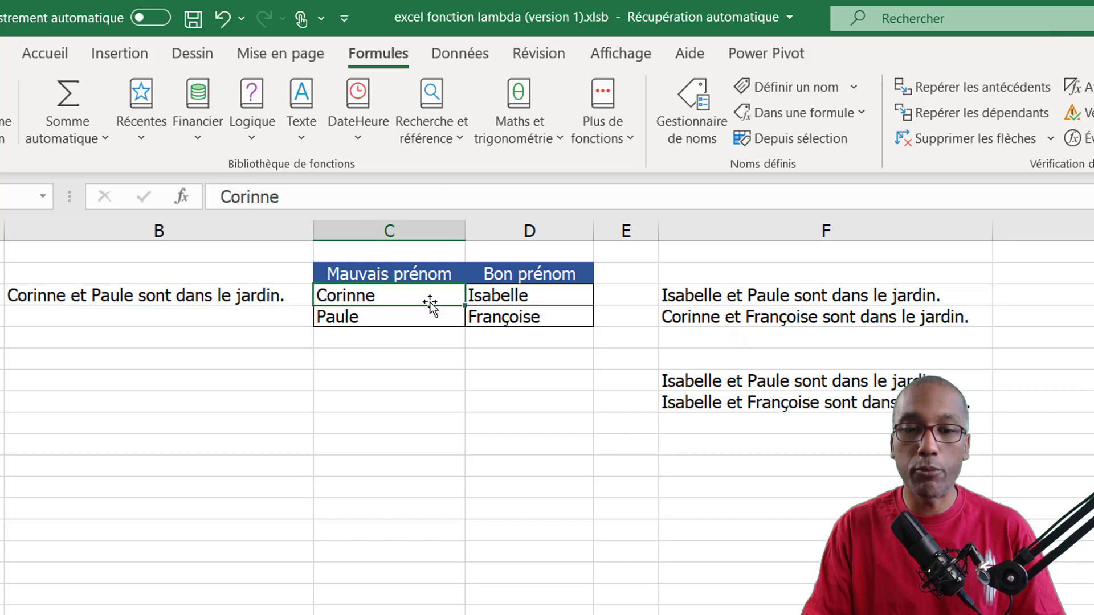
left_click(515, 295)
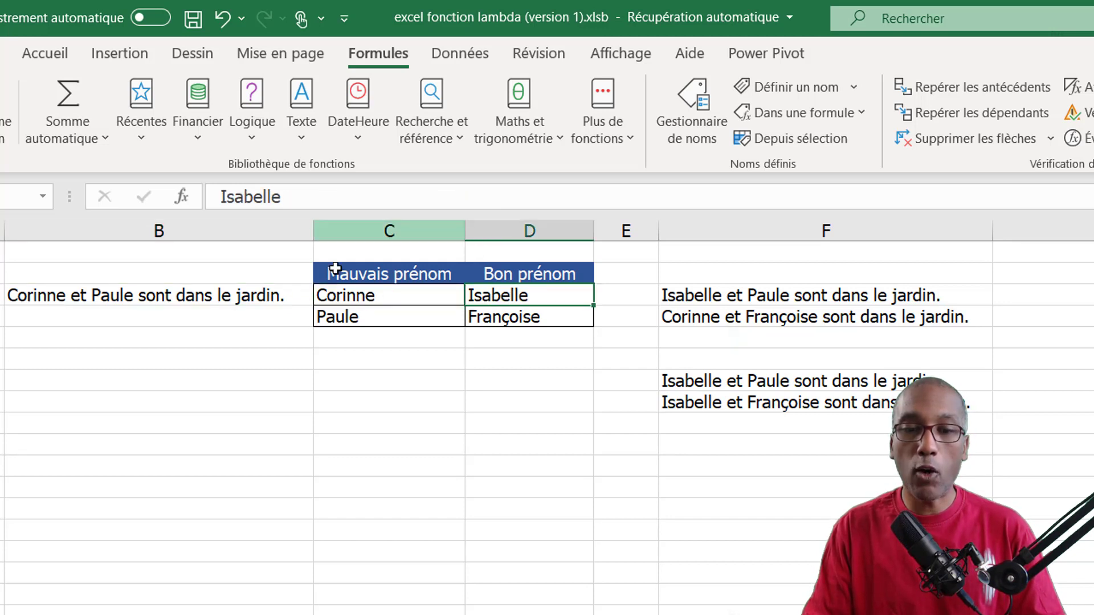
left_click(787, 383)
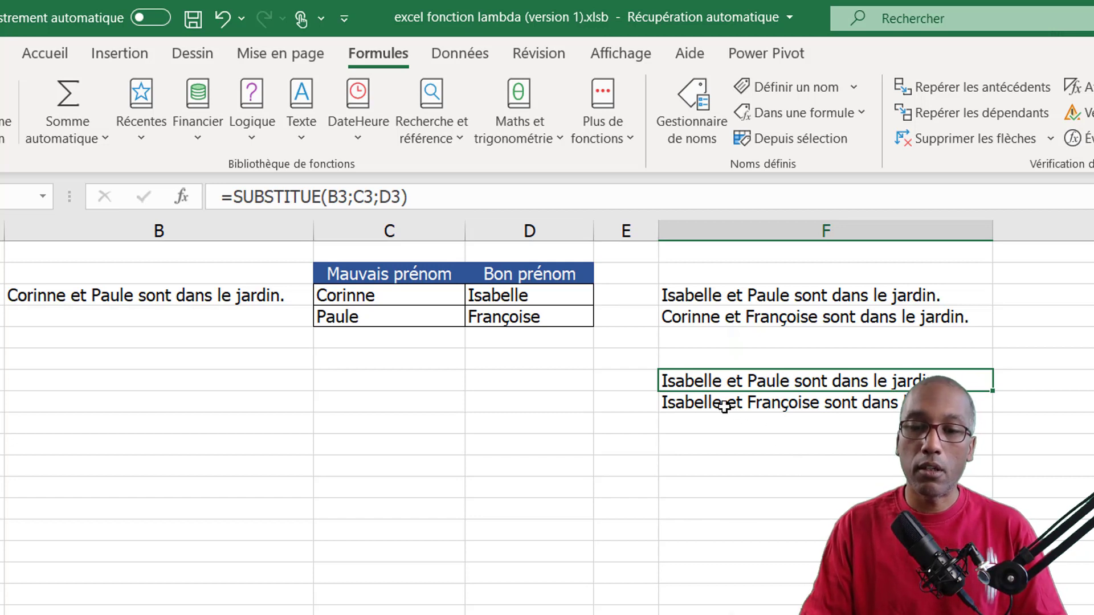
left_click(725, 406)
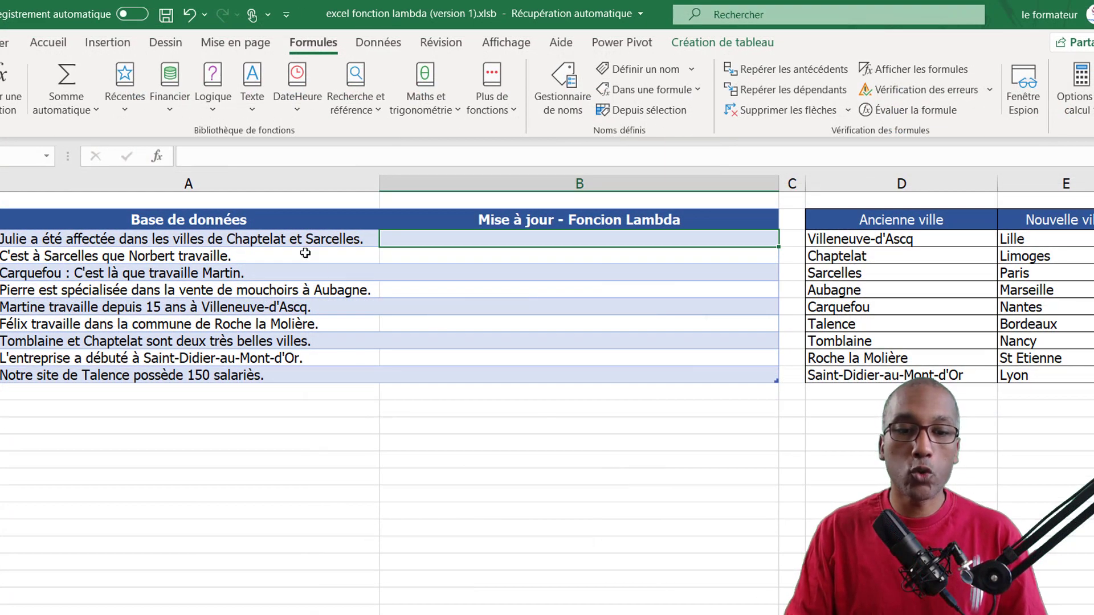
left_click(273, 237)
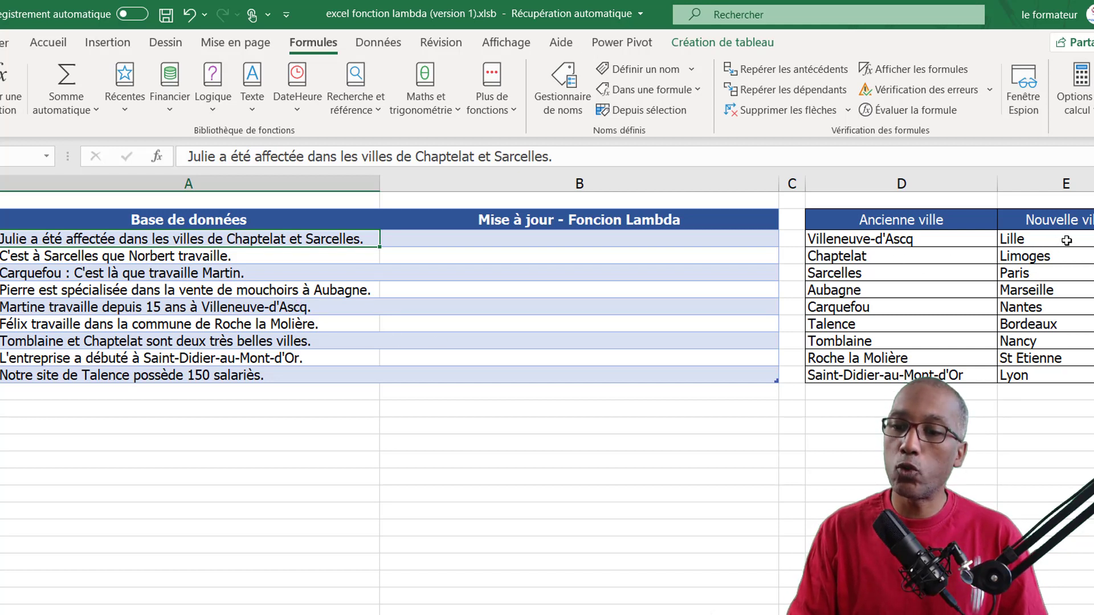
left_click_drag(1066, 239, 1056, 372)
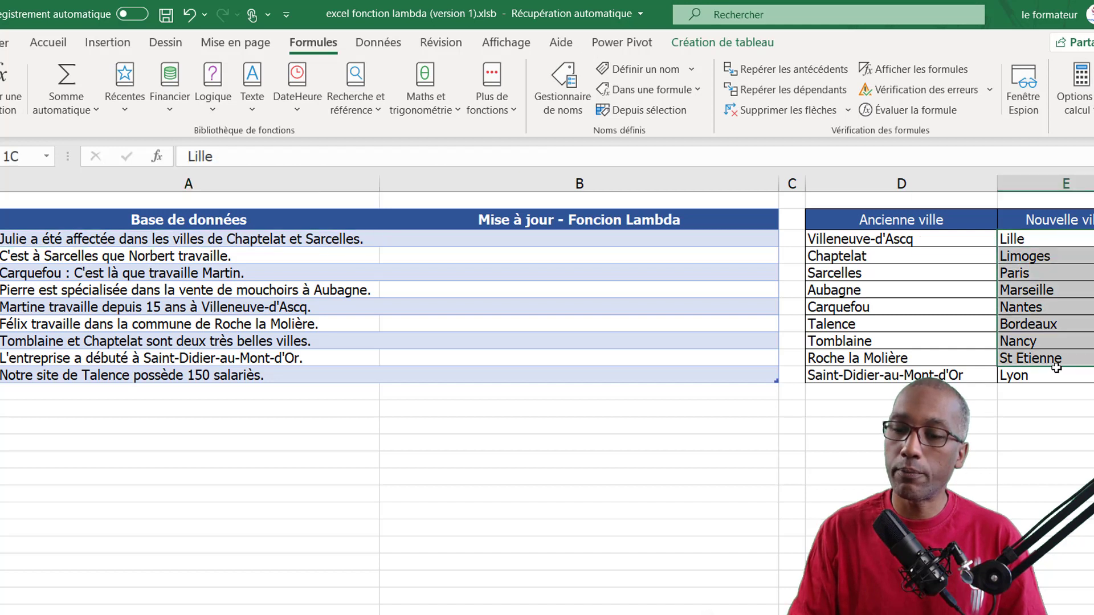
left_click(541, 240)
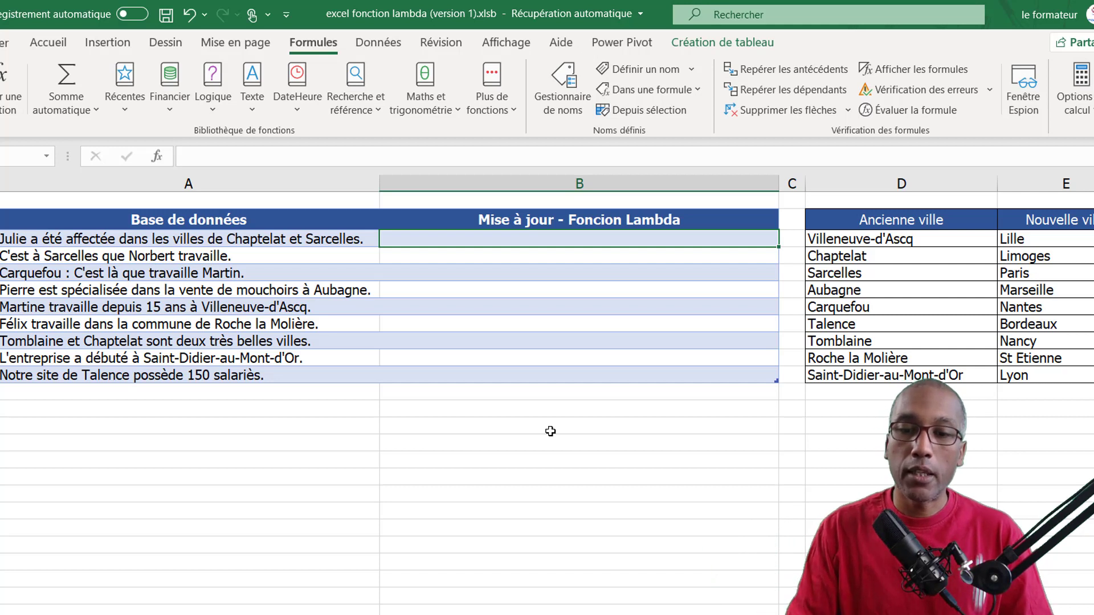
left_click(582, 258)
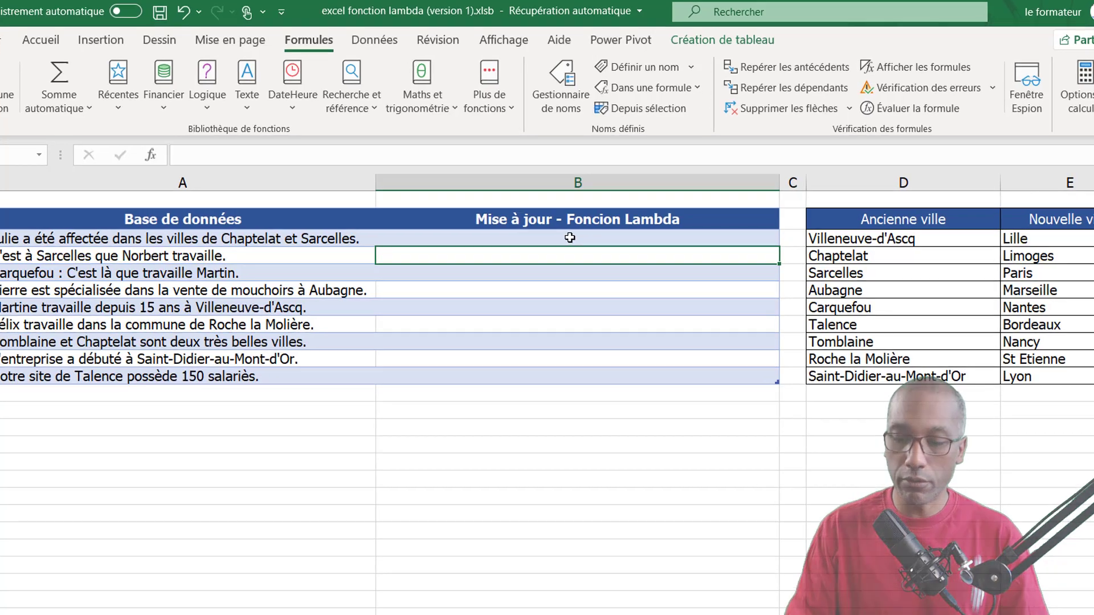
In the first update cell, start =LAMBDA(base;ancienne;nouvelle; with its three parameters.
left_click(570, 238)
type("=")
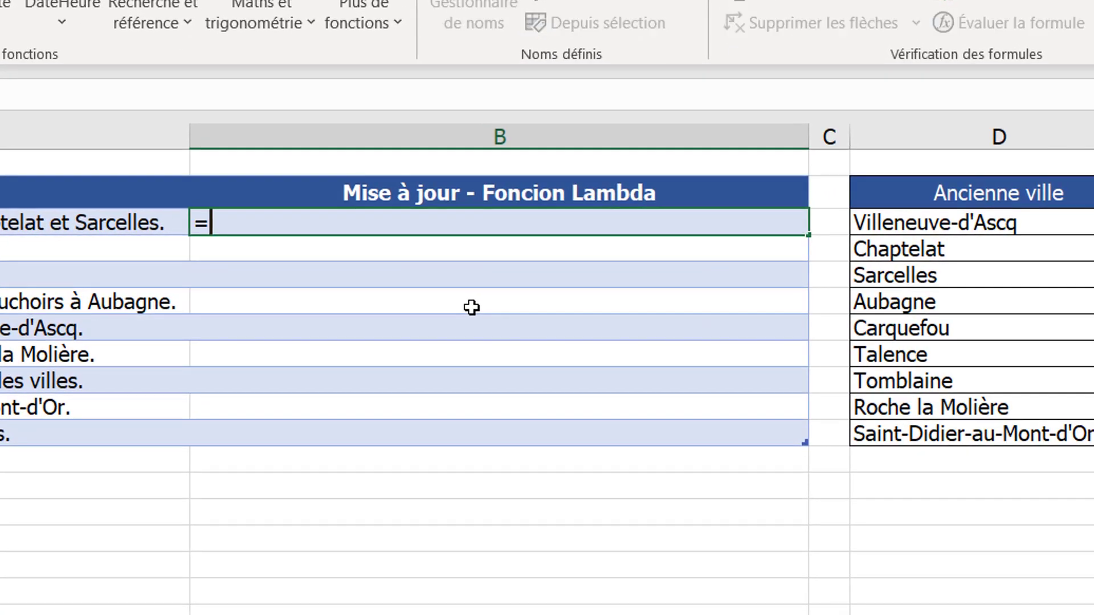
type("lamb")
key("Tab")
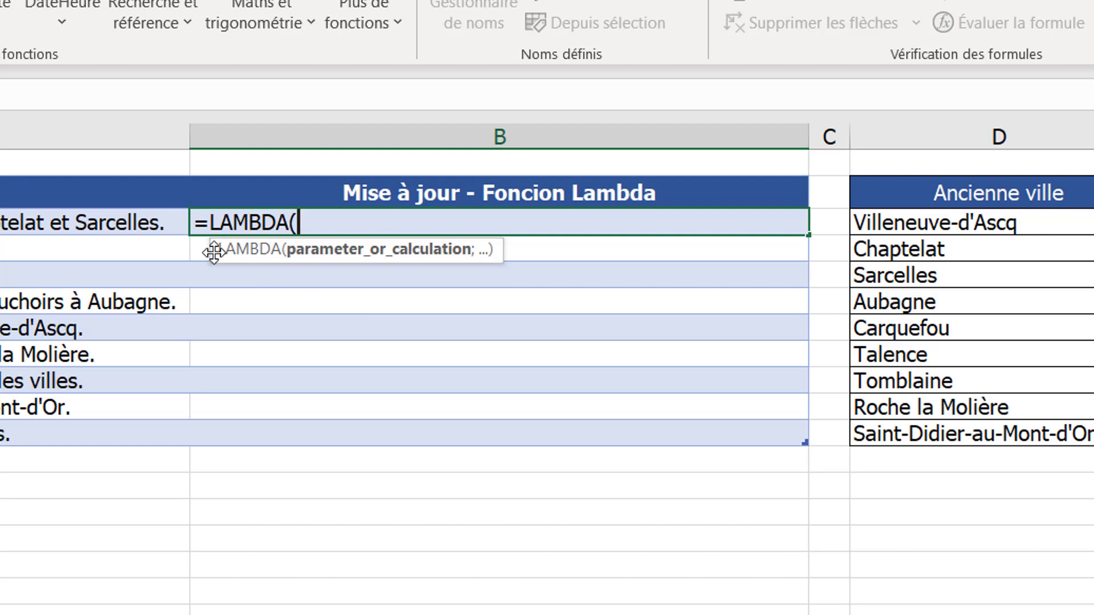
left_click_drag(217, 259, 254, 524)
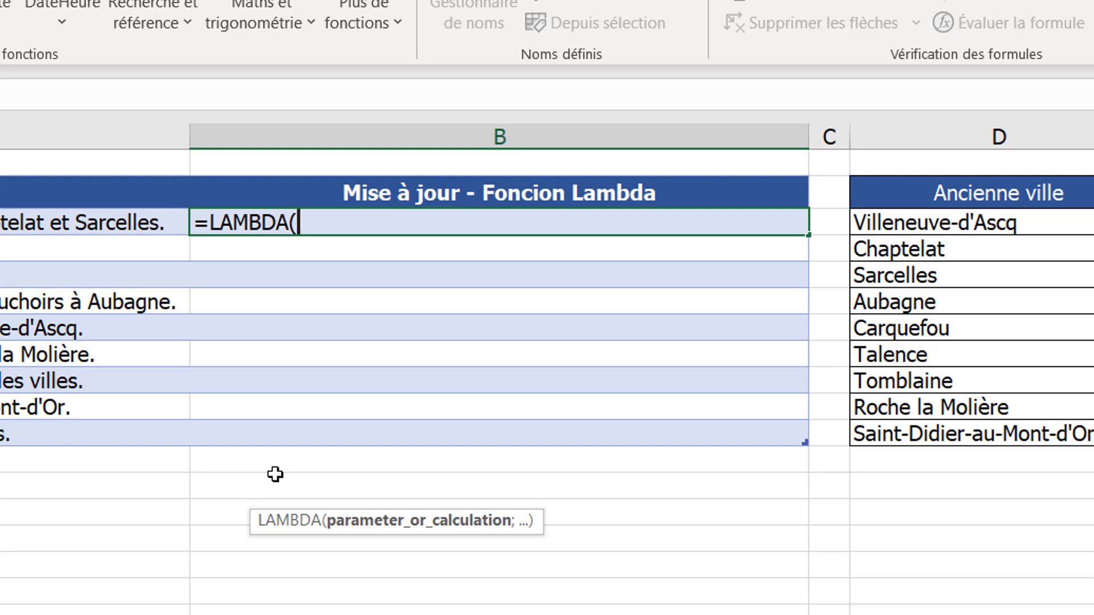
type("b")
type("ase")
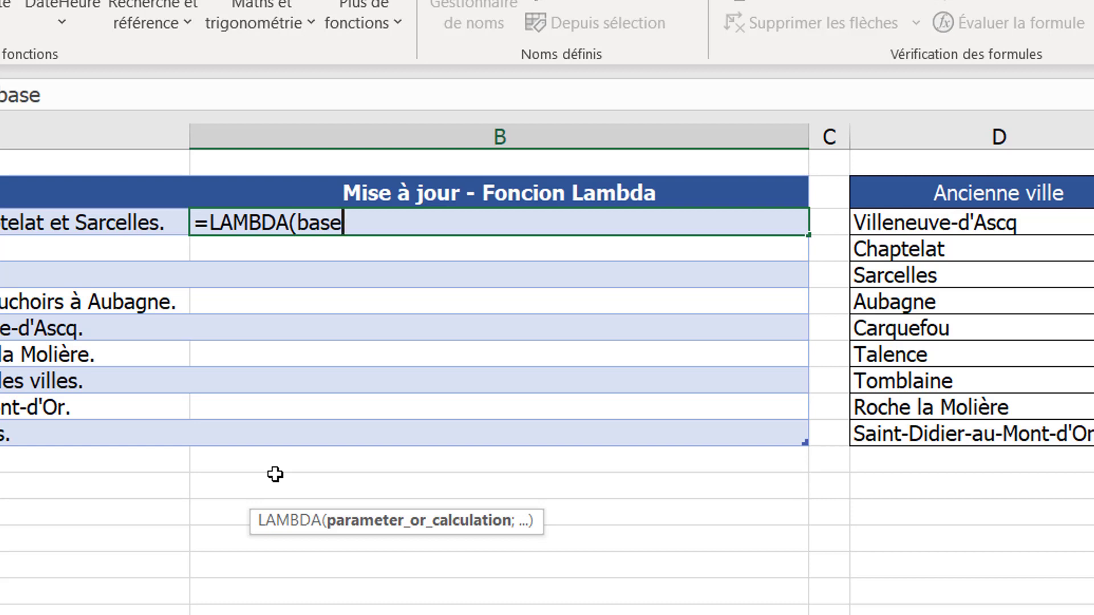
type(";")
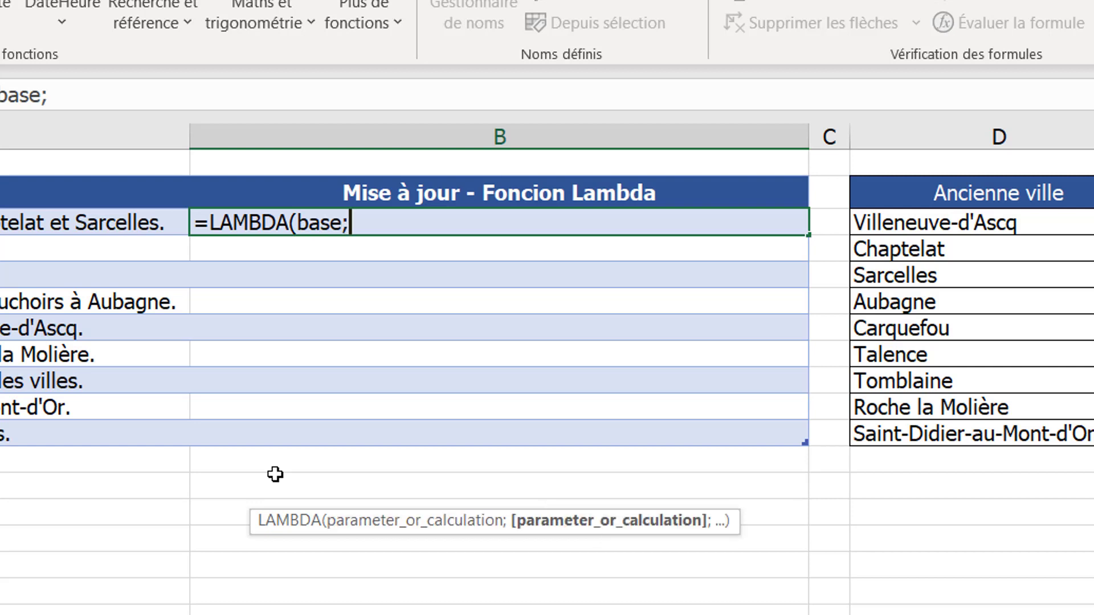
type("anc")
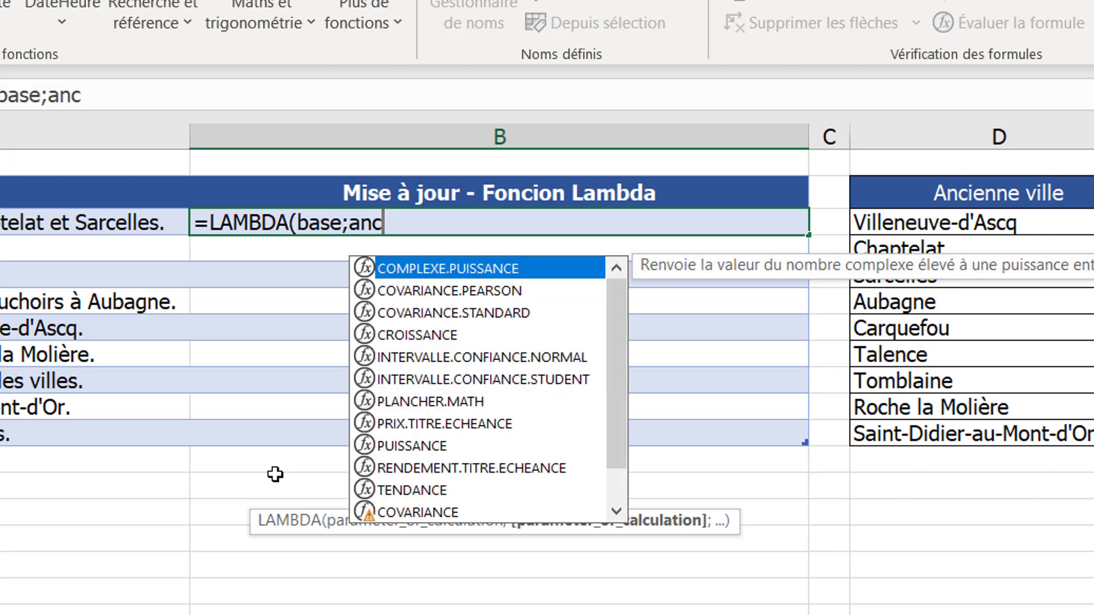
type("ienne")
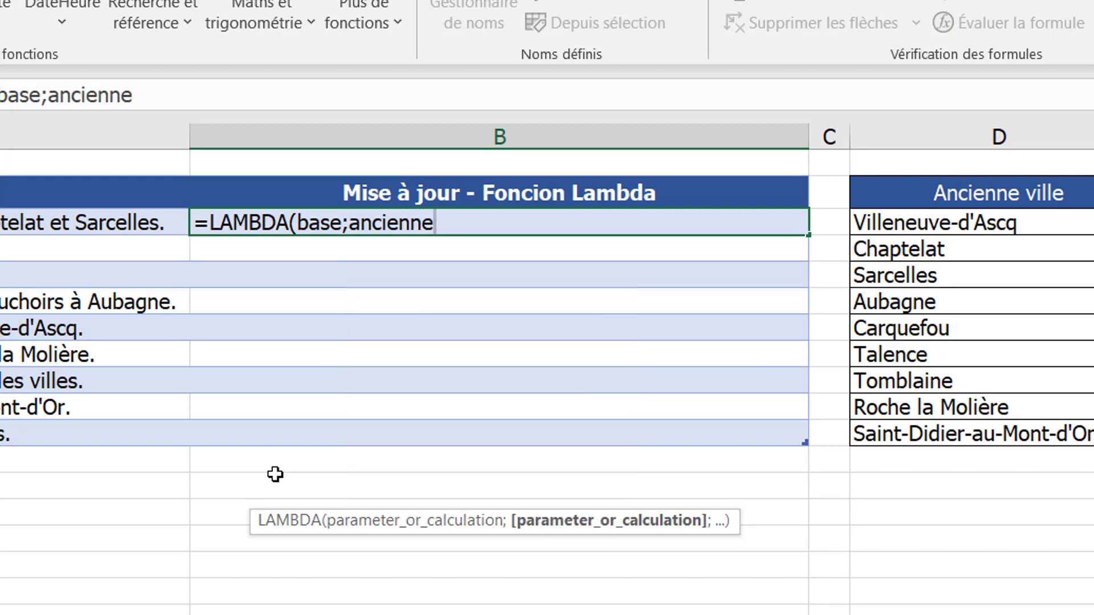
type(";")
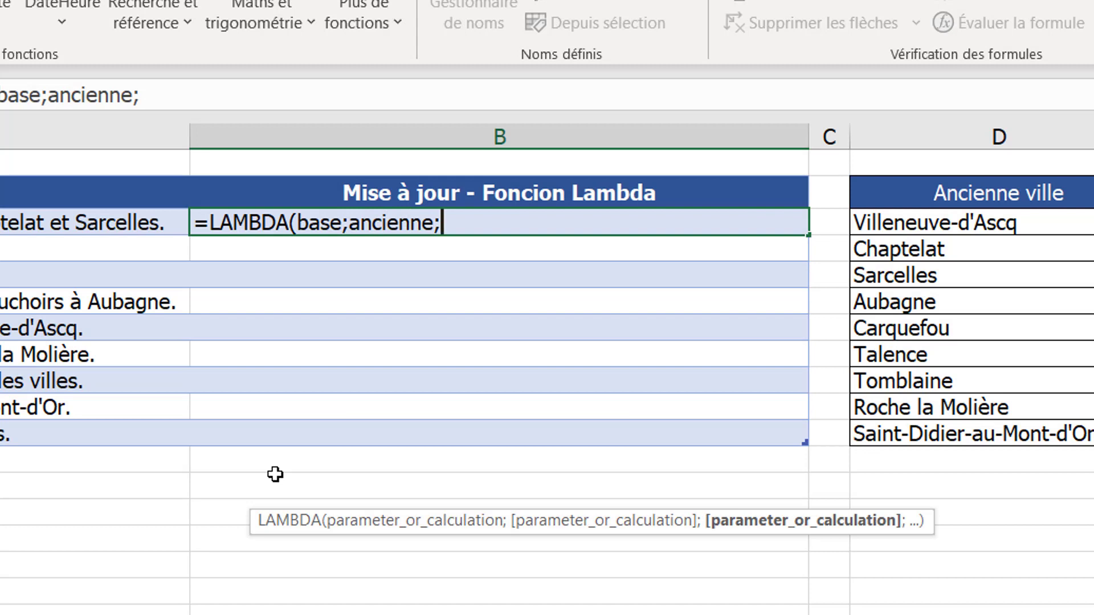
type("nouvell")
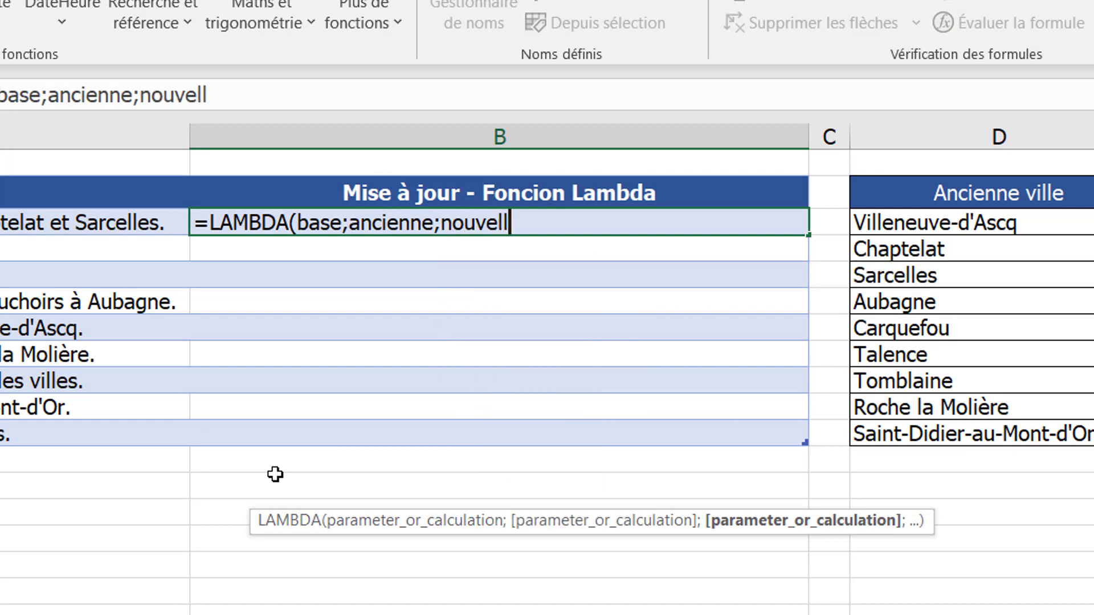
type("e;")
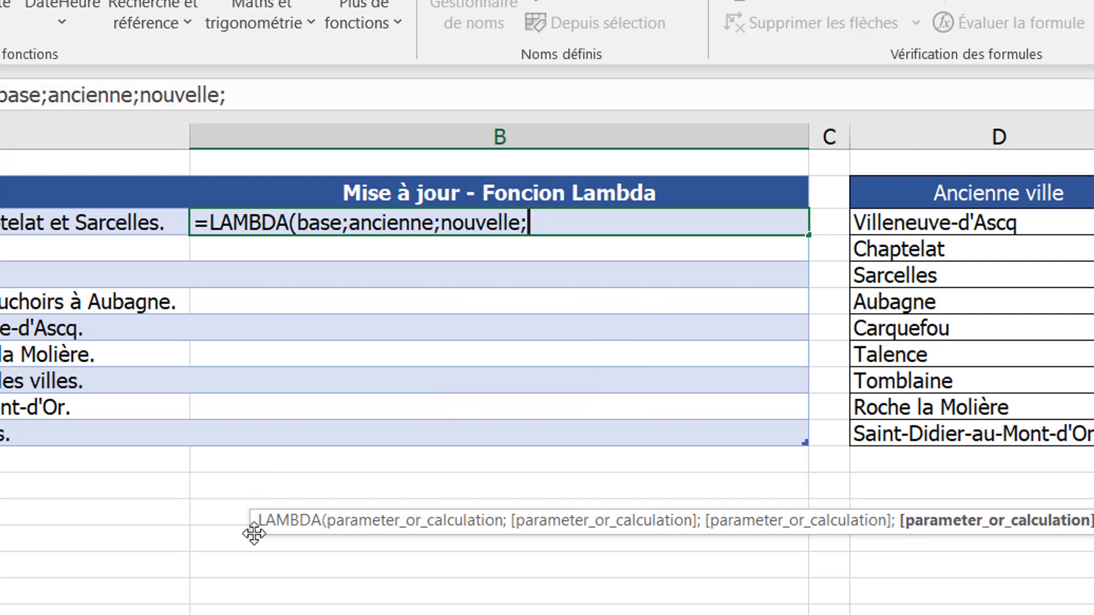
mouse_move(251, 527)
left_mouse_down()
mouse_move(123, 500)
mouse_move(0, 495)
left_mouse_up()
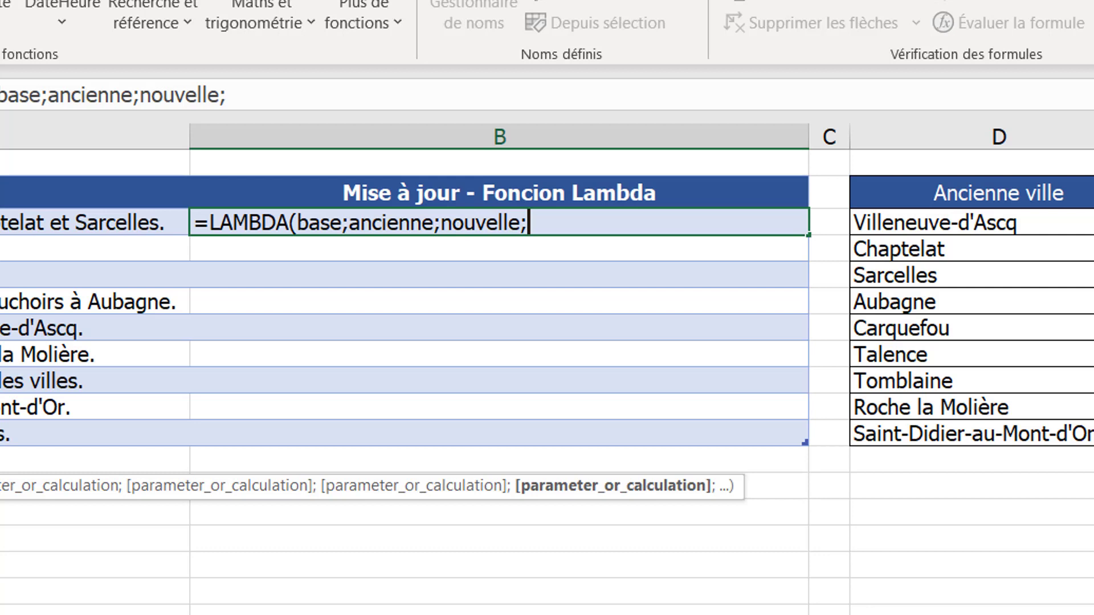
Add SI(ancienne="";base; to the LAMBDA and continue on a new line.
type("si")
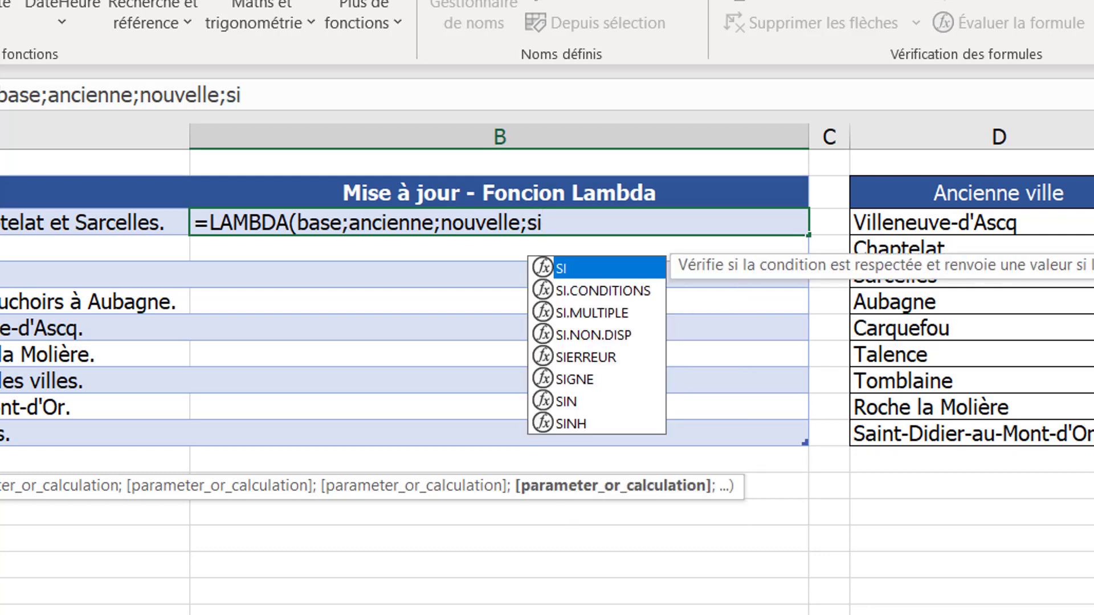
key("Tab")
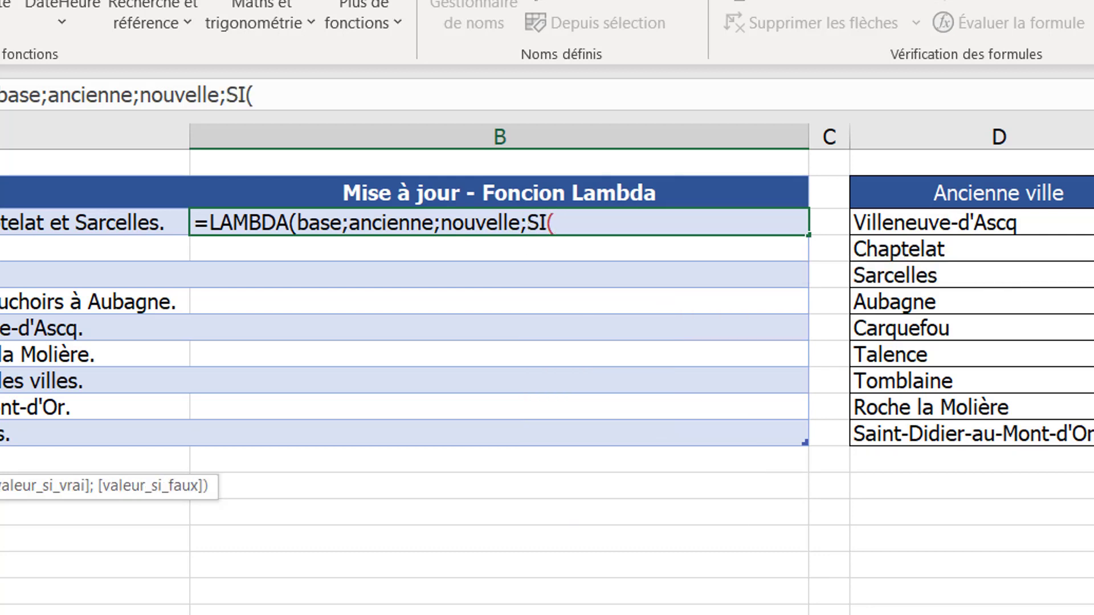
type("b")
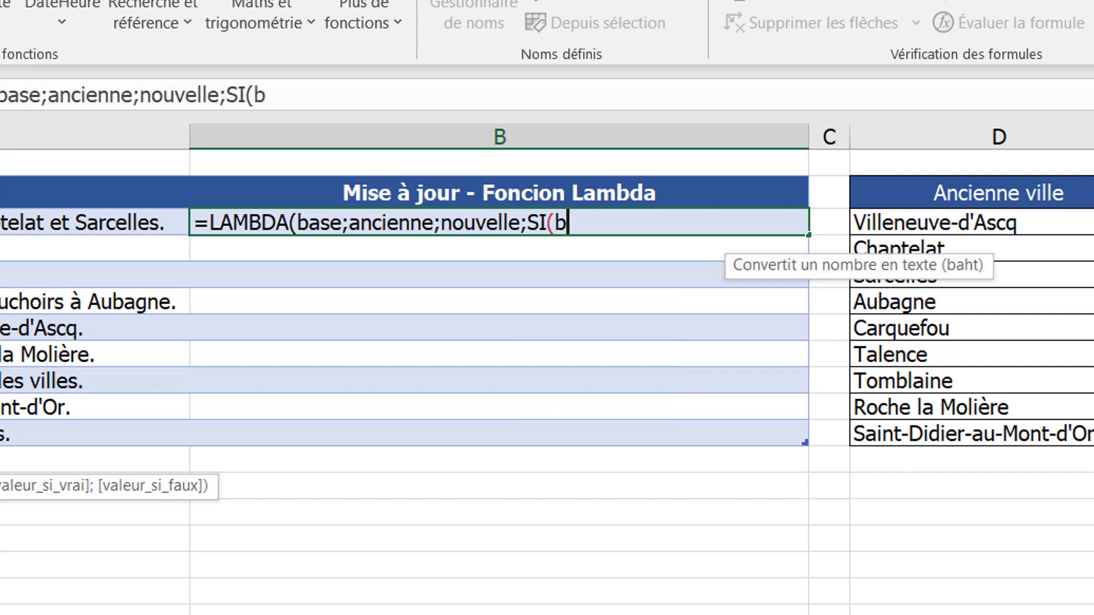
type("a")
key("BackSpace")
key("BackSpace")
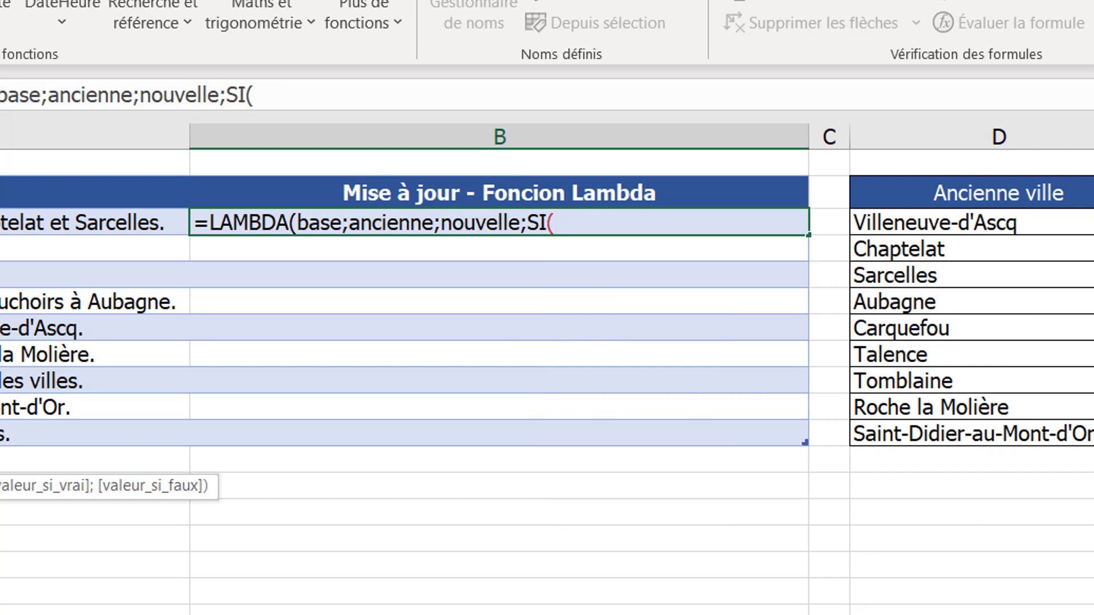
type("a")
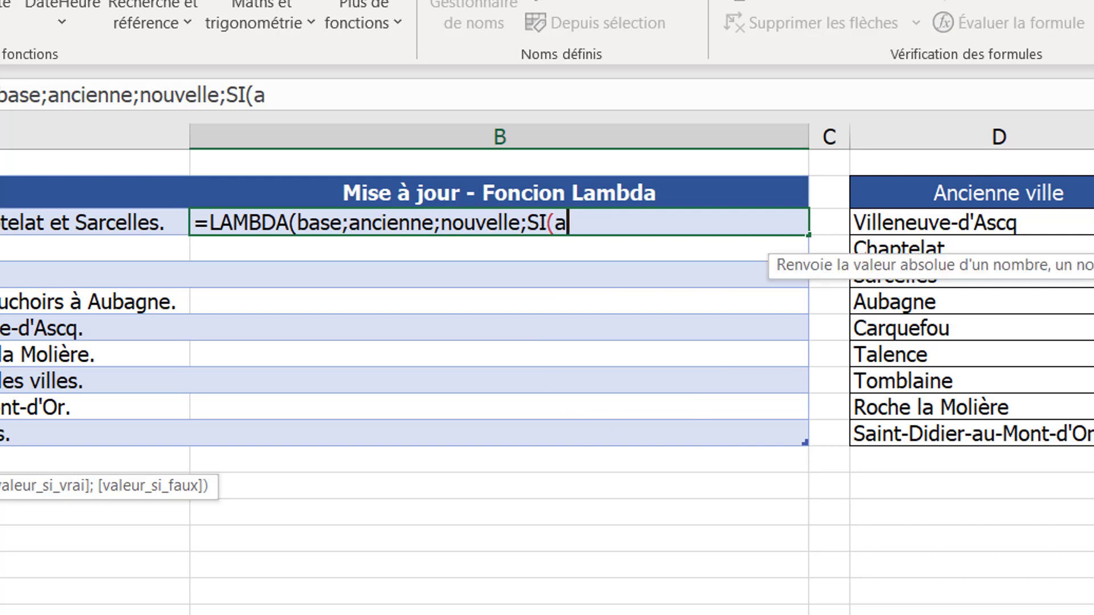
type("n")
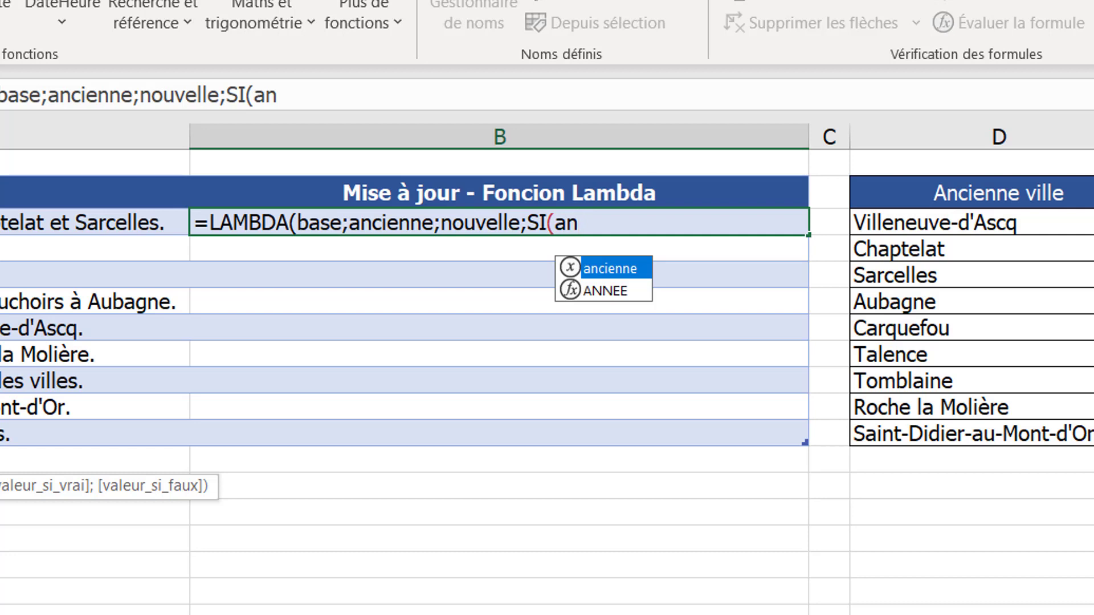
key("Tab")
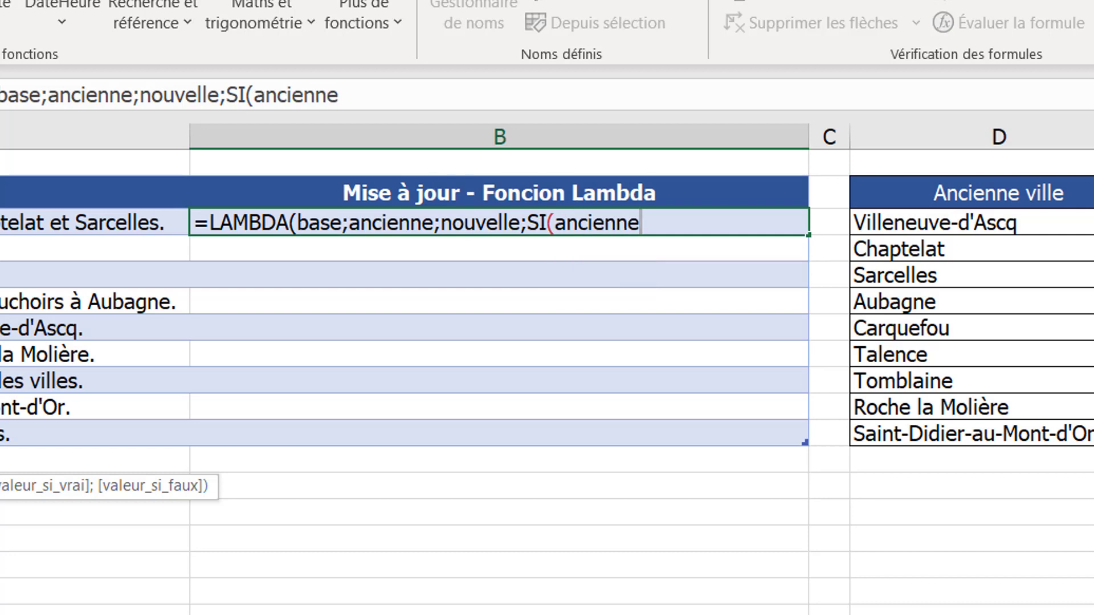
type("=")
type("\"\"")
type(";")
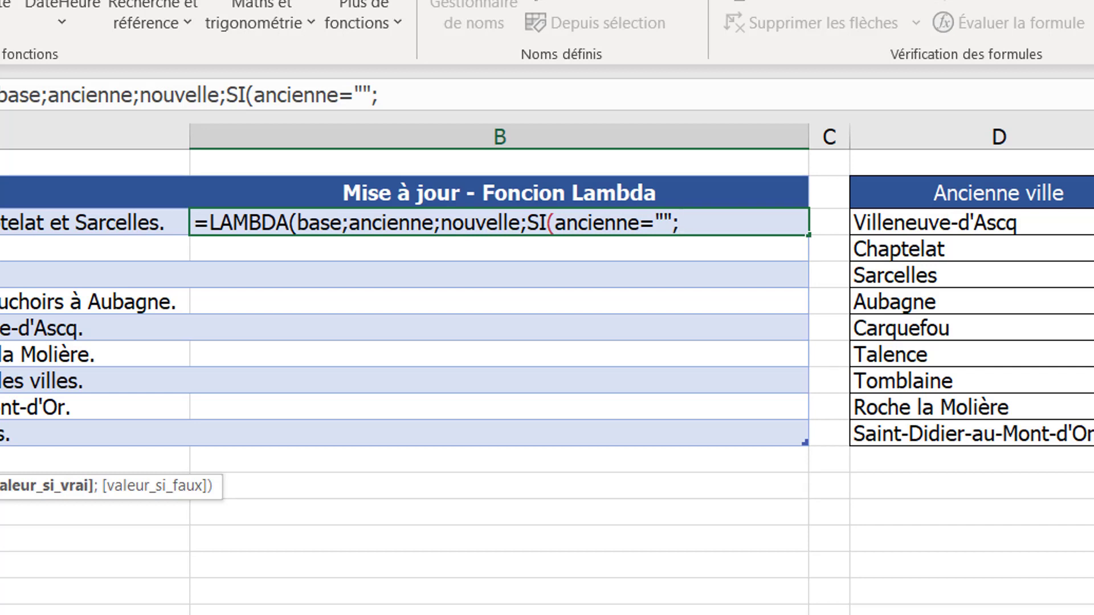
type("base")
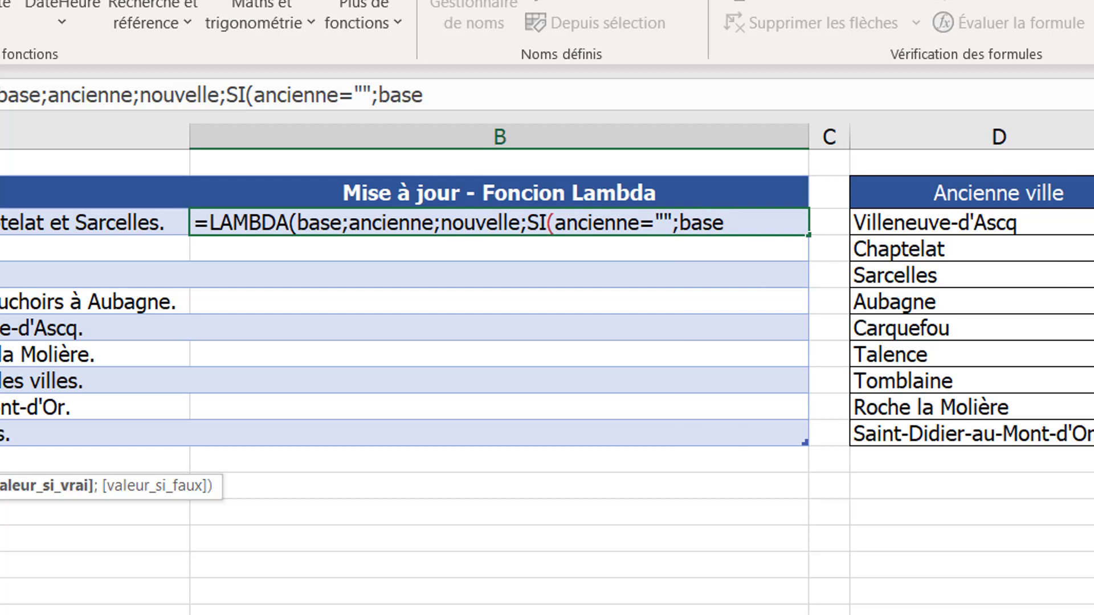
type(";")
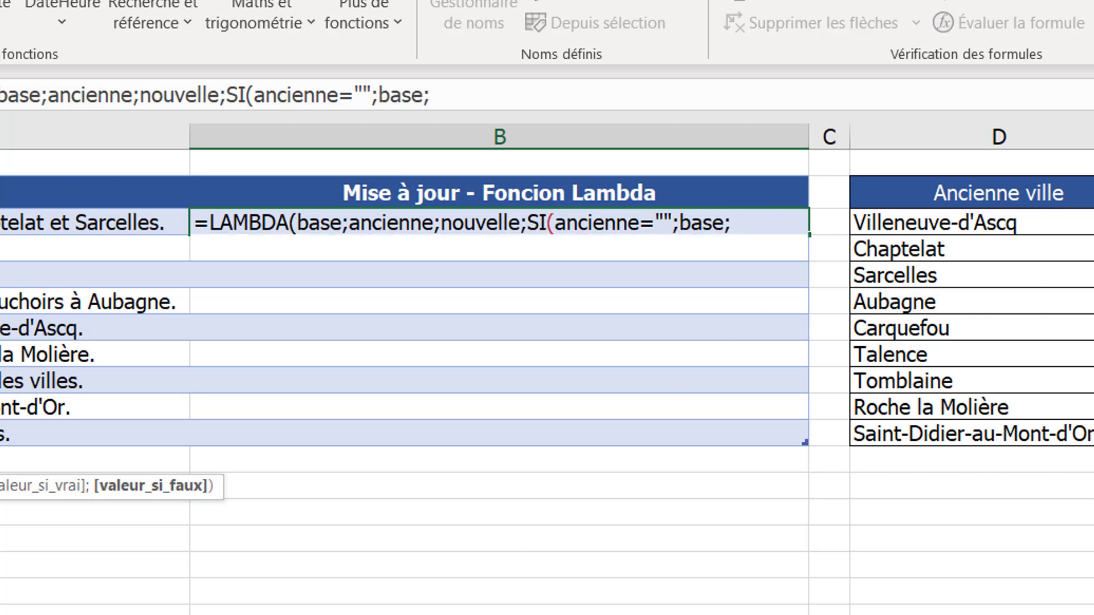
key("alt+Return")
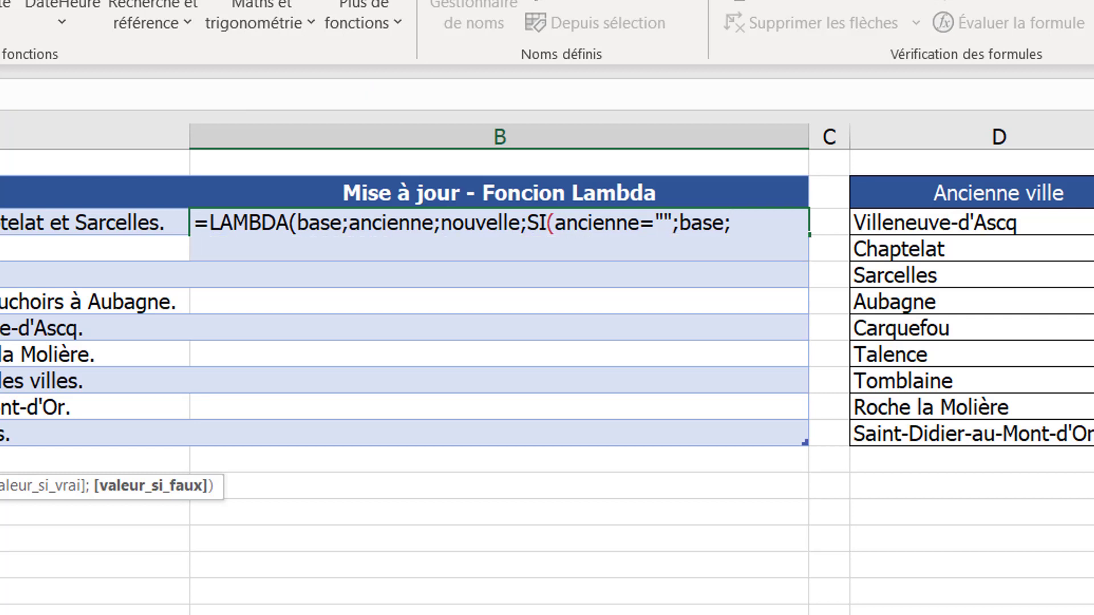
Add the line lamiseajour(SUBSTITUE(base;ancienne;nouvelle); and continue on a new line.
type("l")
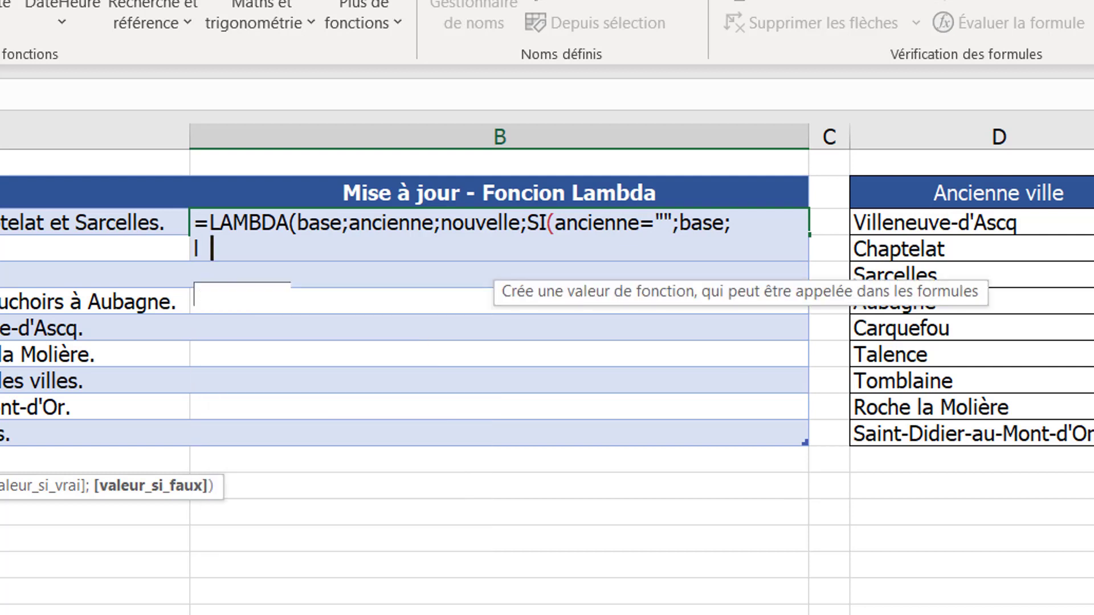
type("amiseajo")
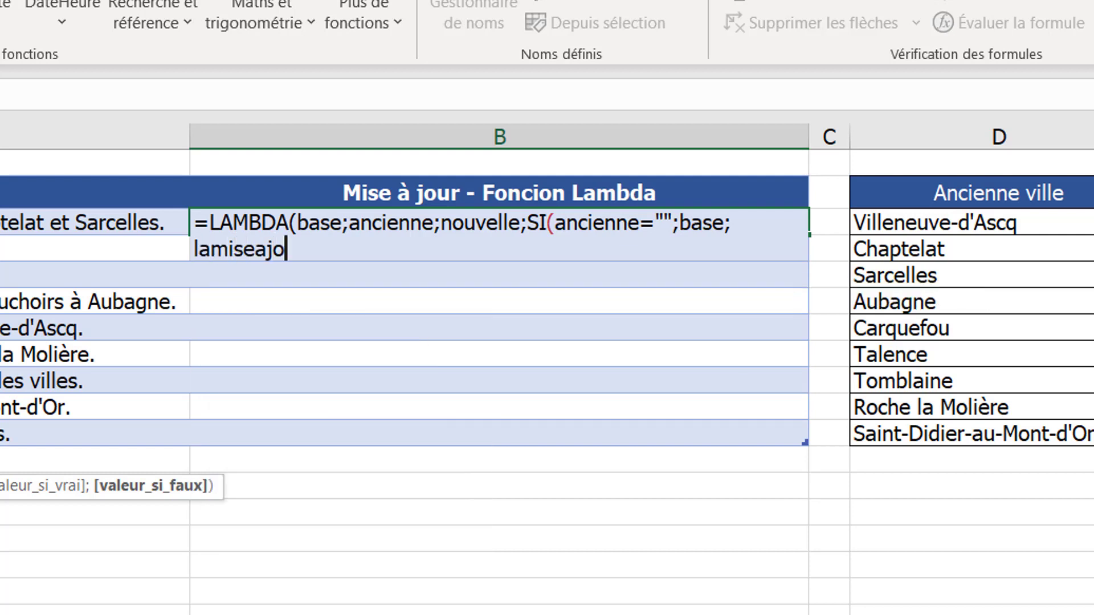
type("ur")
type("(")
type("su")
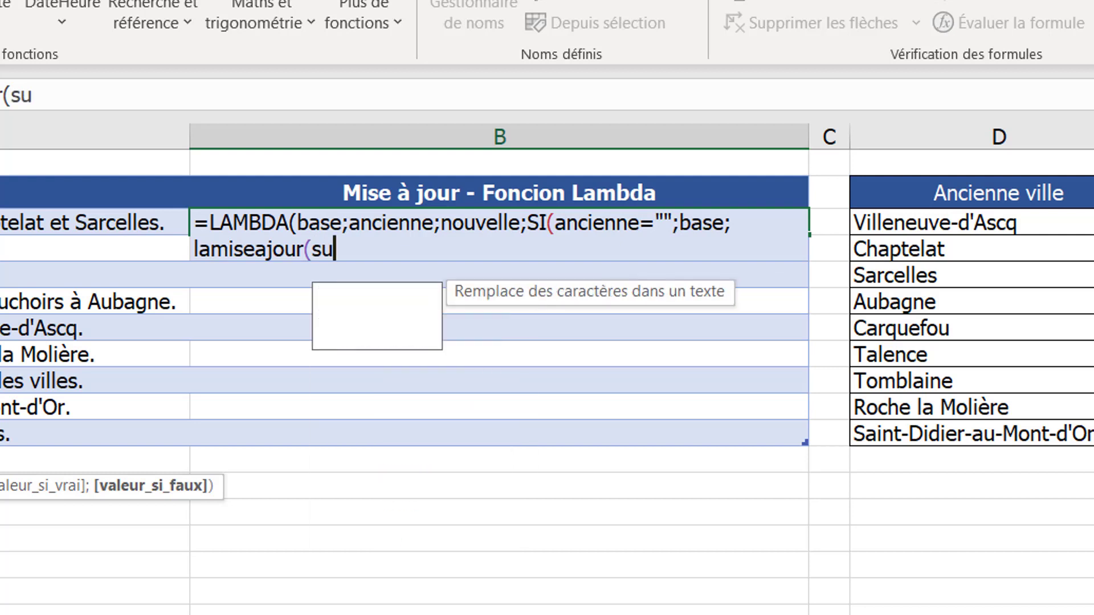
key("Tab")
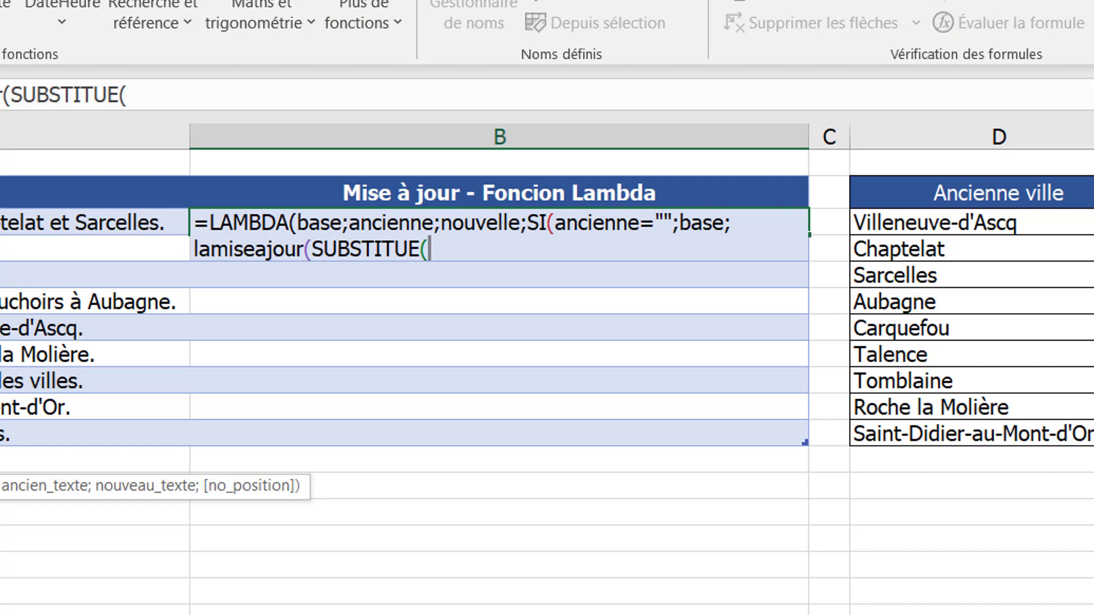
type("ba")
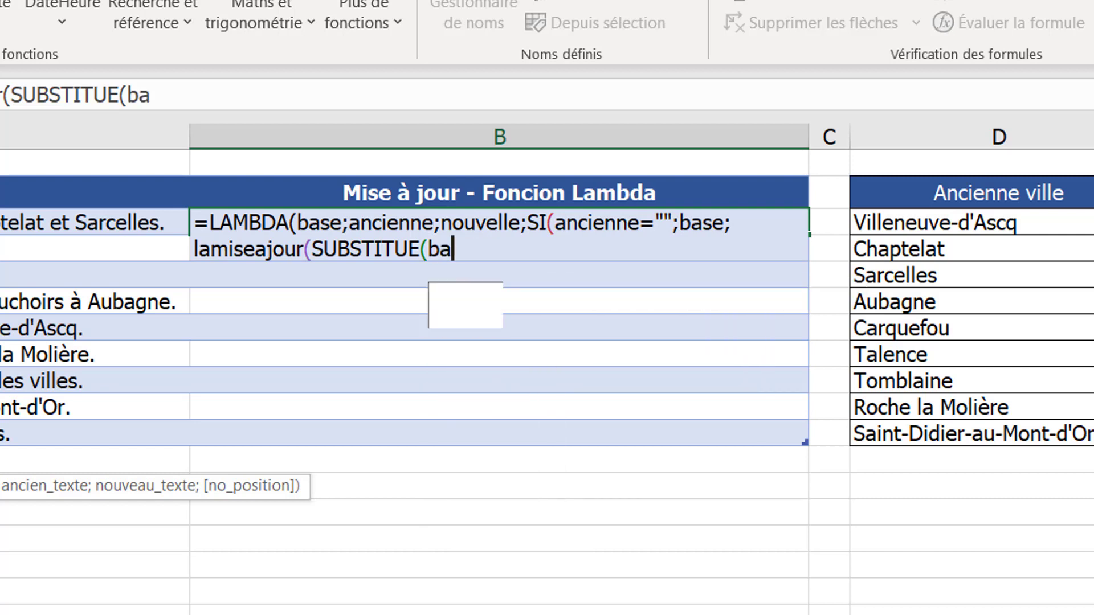
type("s")
key("Tab")
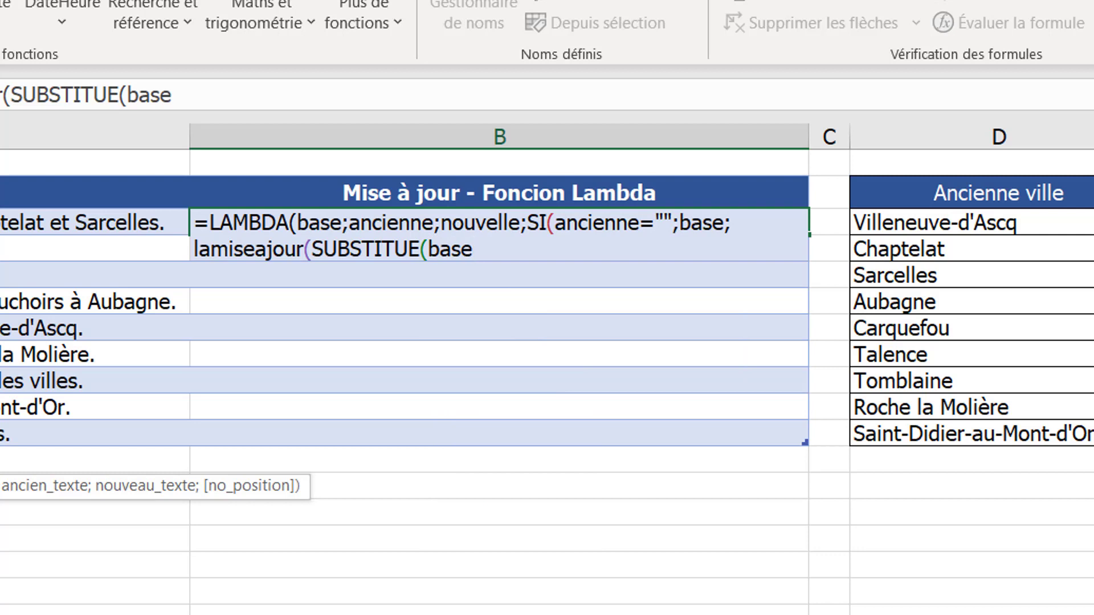
type(";")
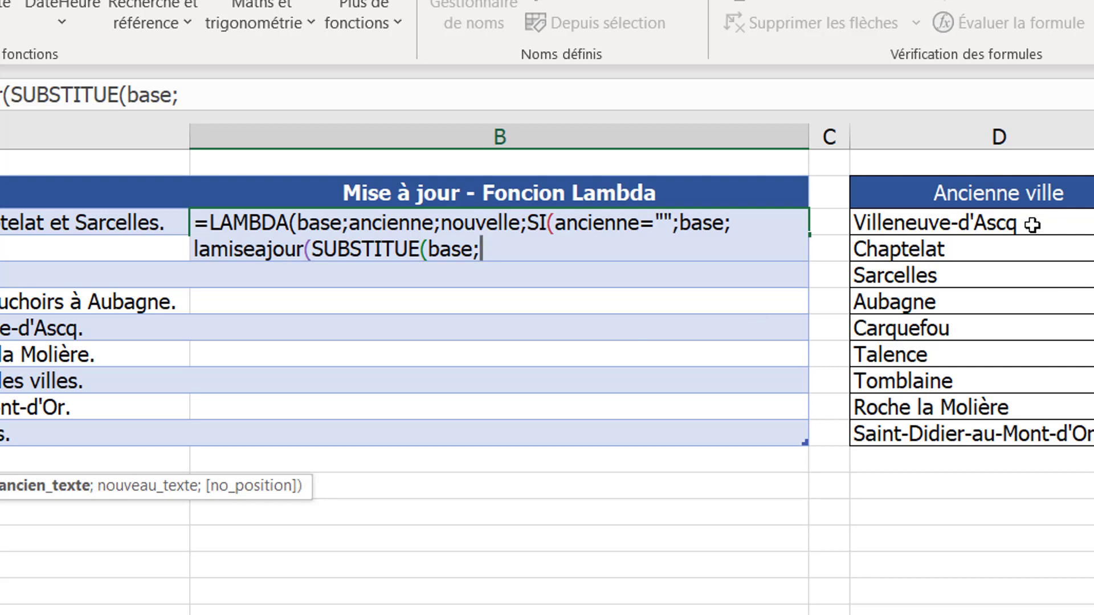
left_click(1033, 225)
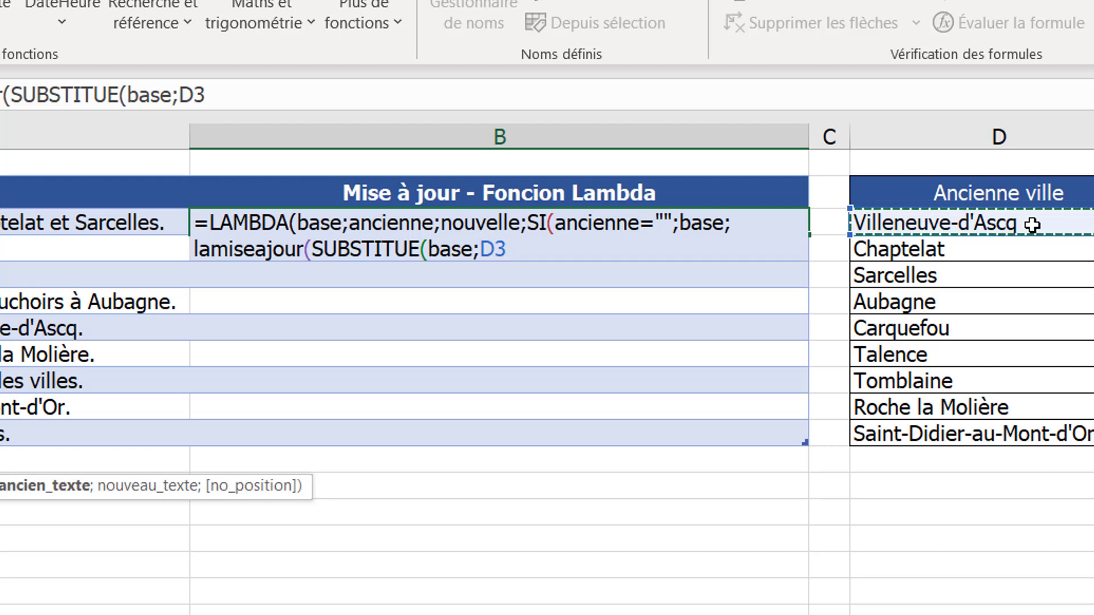
key("BackSpace")
key("BackSpace")
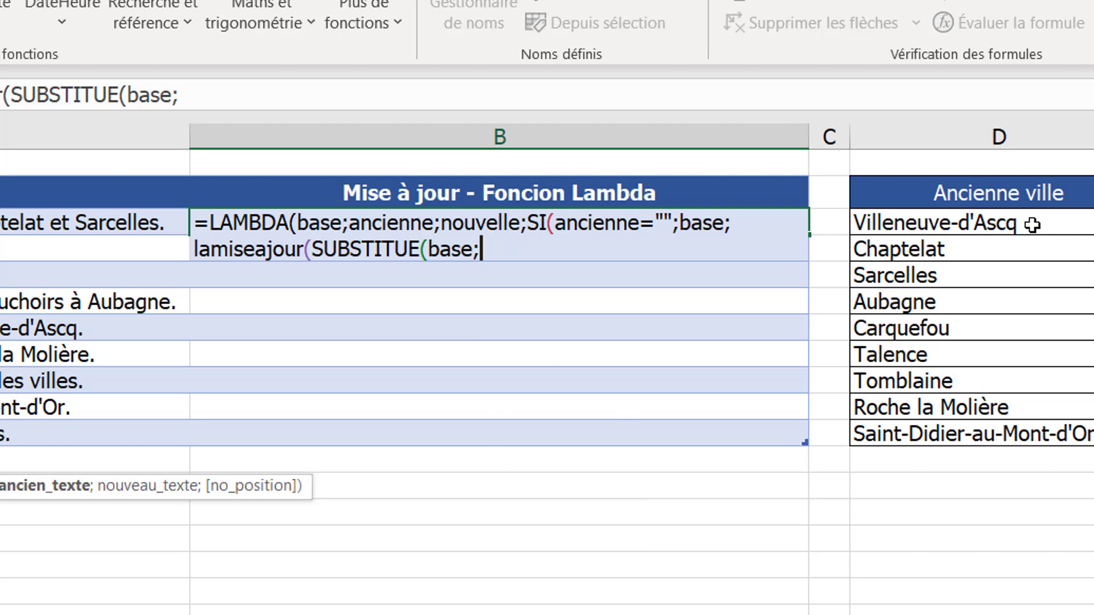
type("ancien")
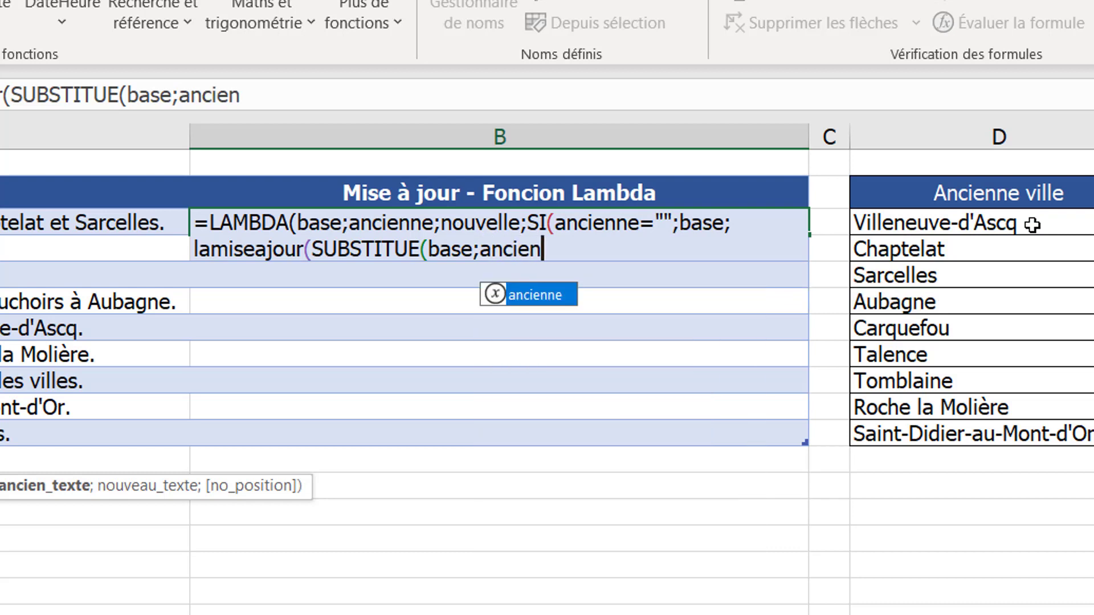
type("ne")
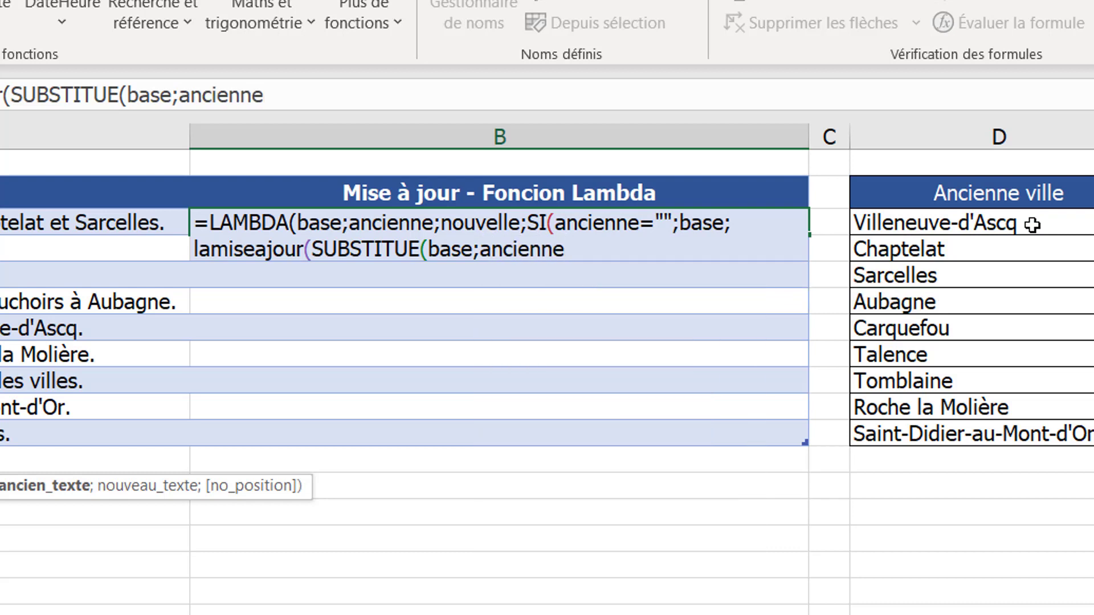
type(";")
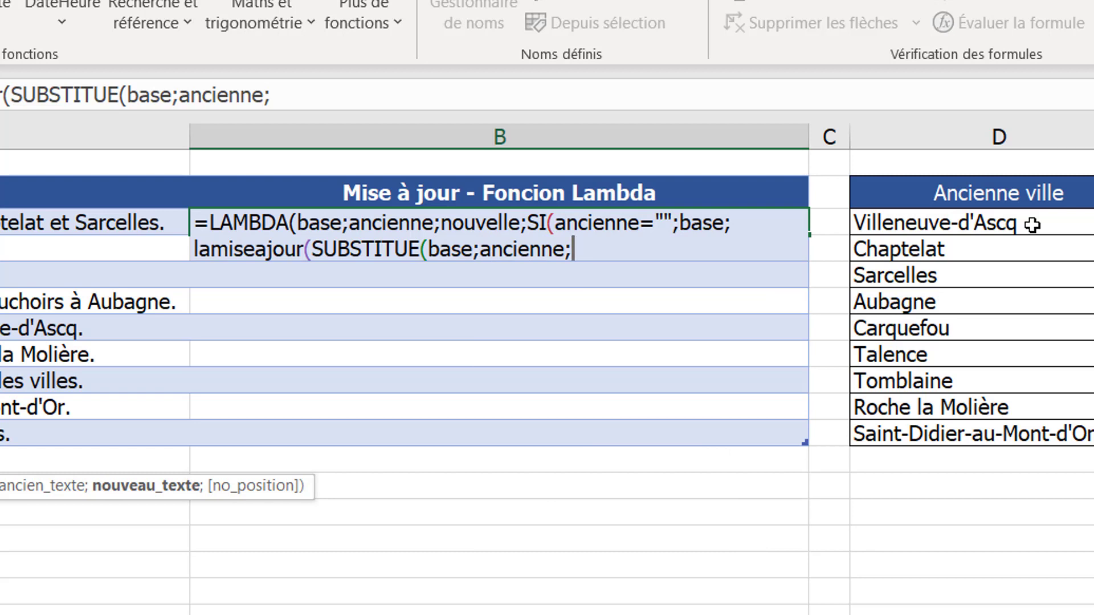
type("nou")
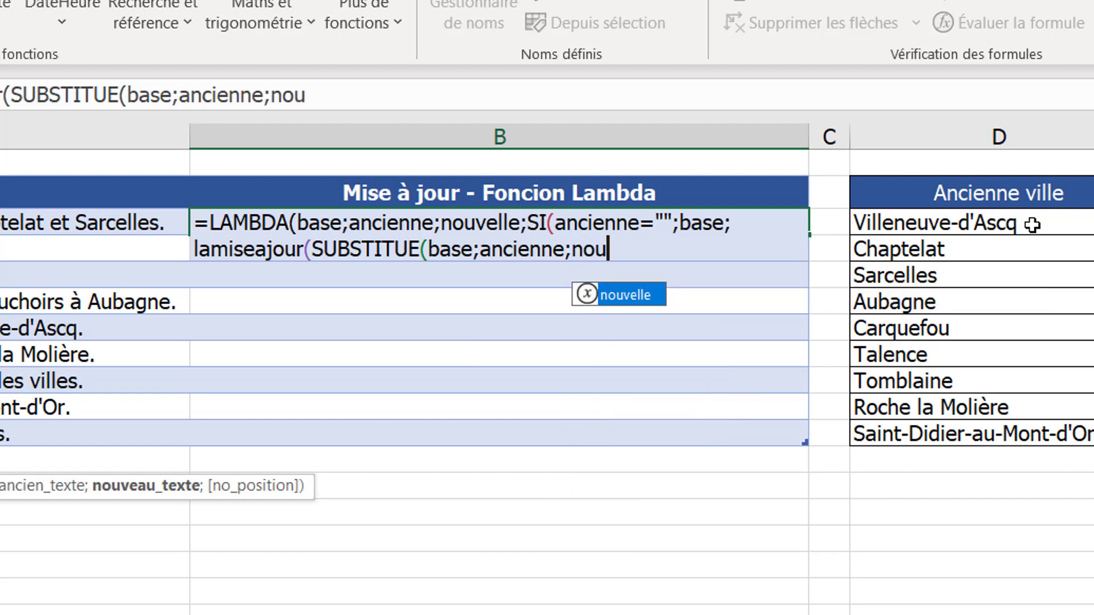
type("vel")
key("Tab")
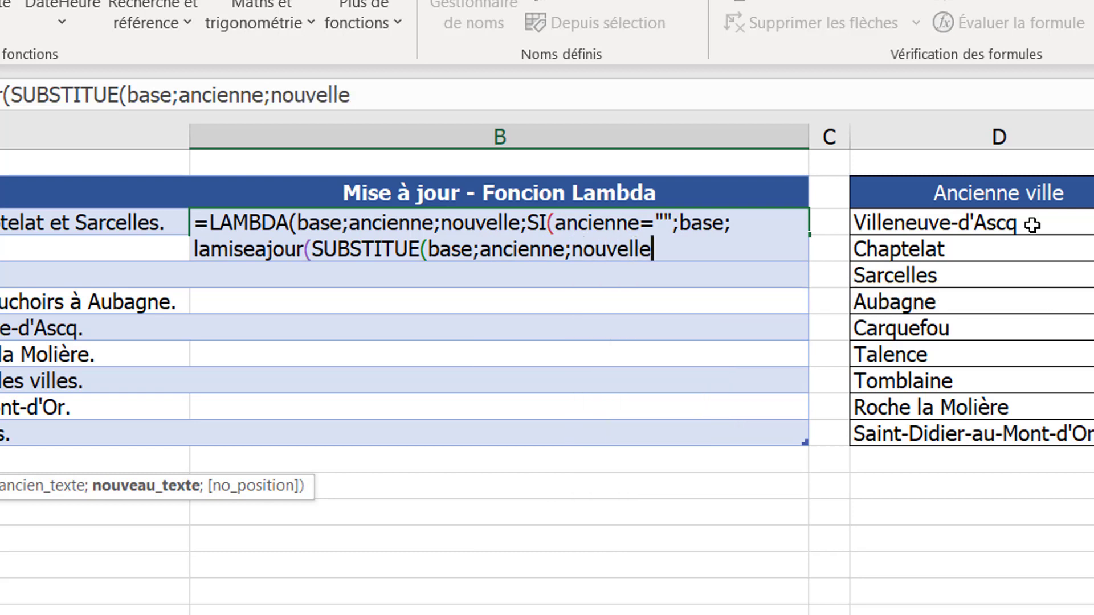
type(")")
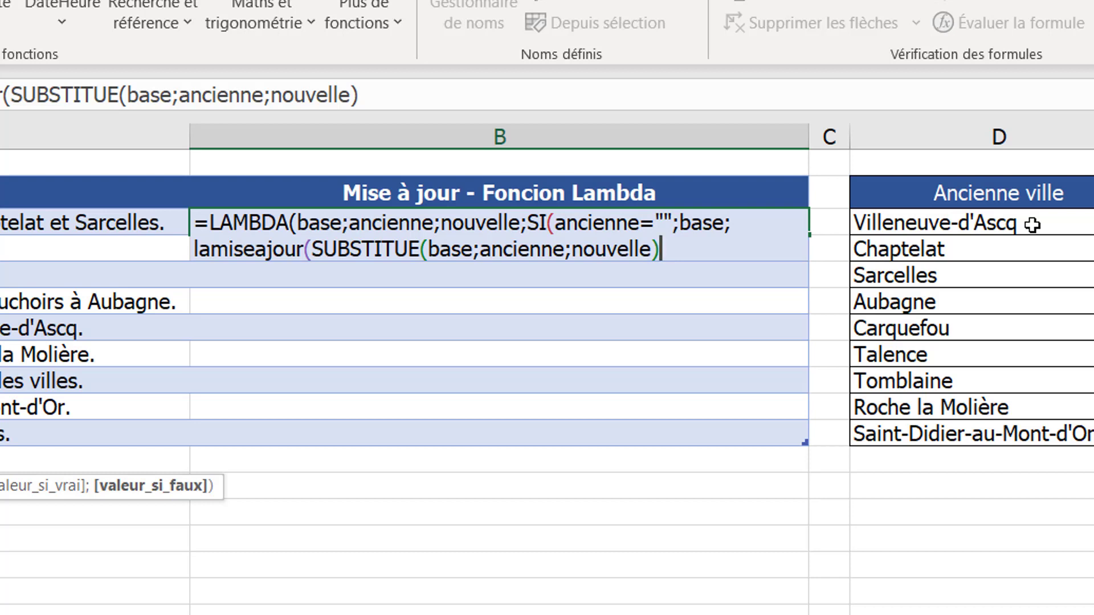
type(";")
key("alt+Return")
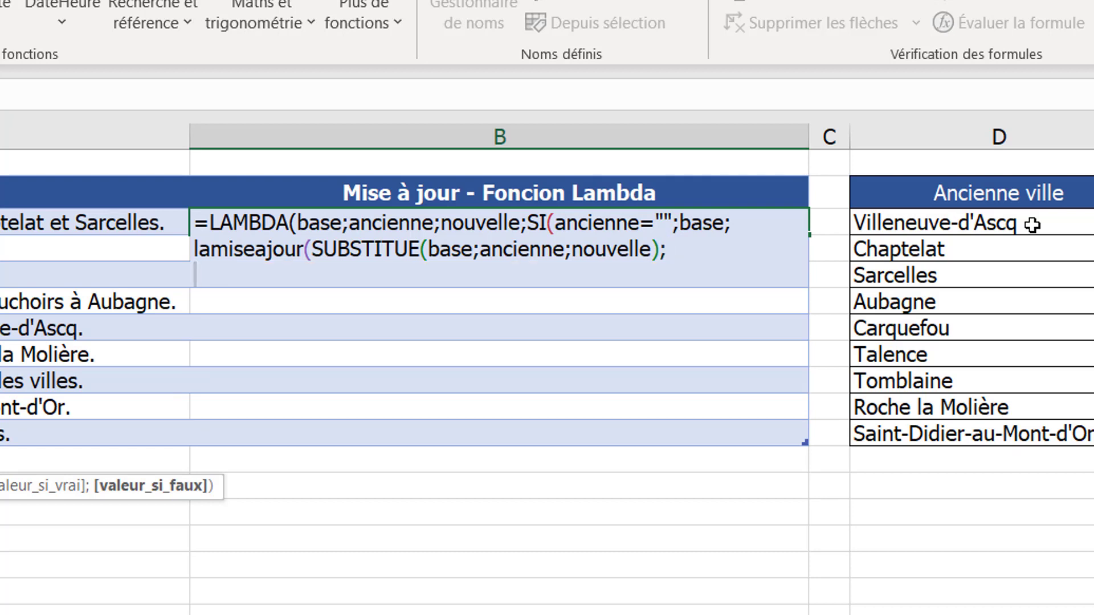
Add the line DECALER(ancienne;1;0); to shift the old-city reference down one row.
type("de")
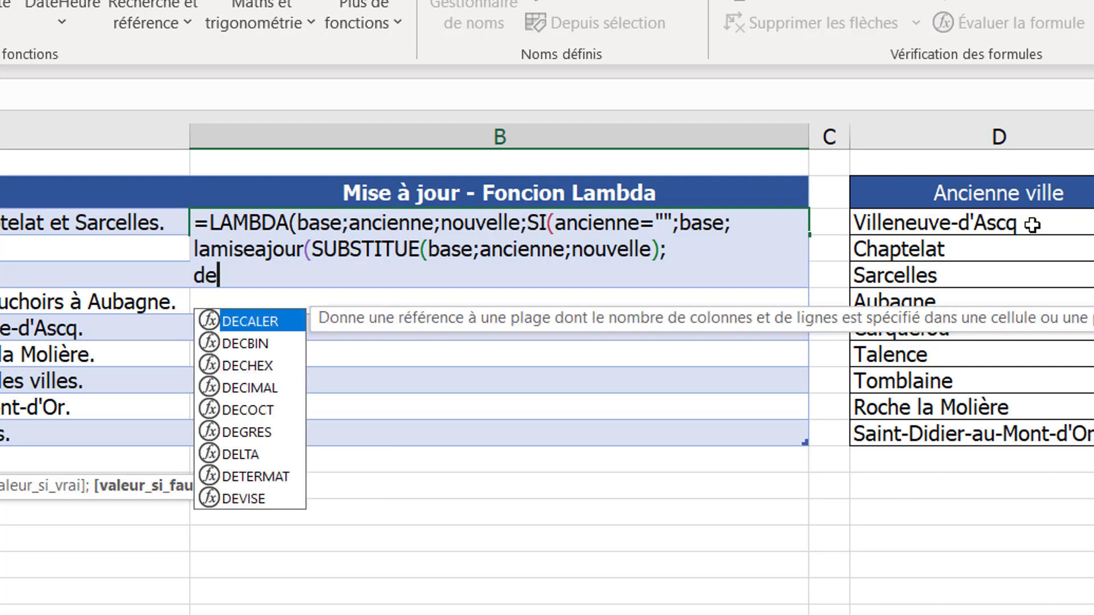
type("ca")
key("Tab")
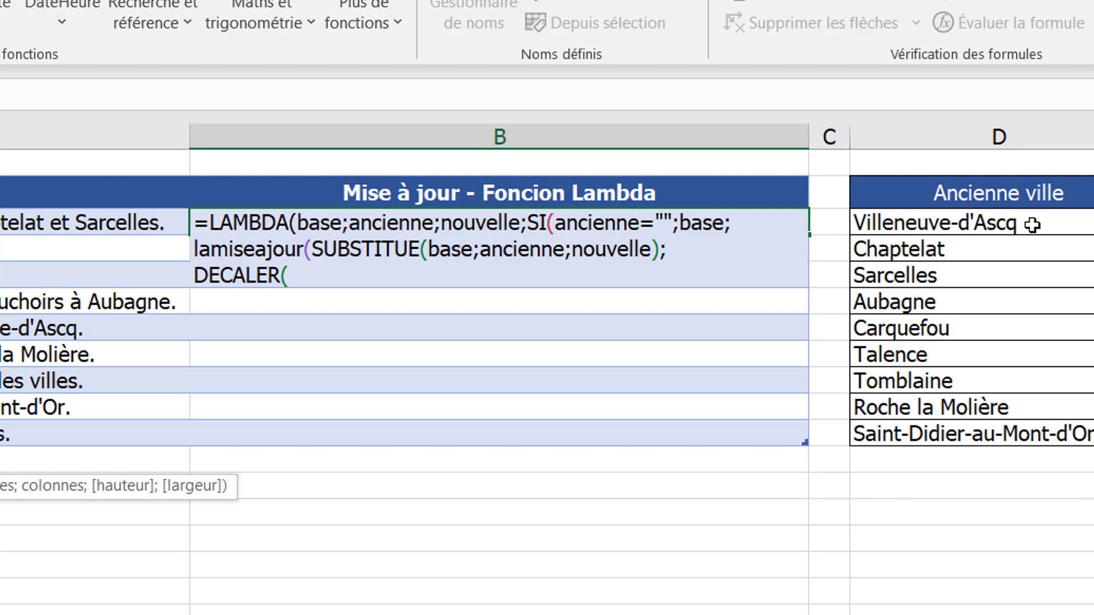
type("ancie")
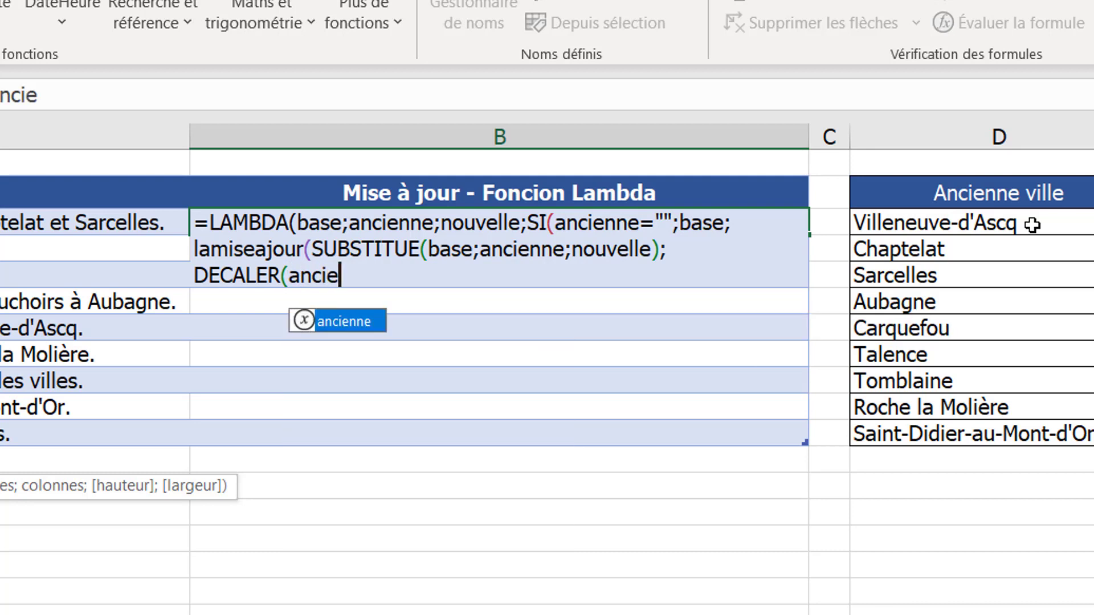
key("Tab")
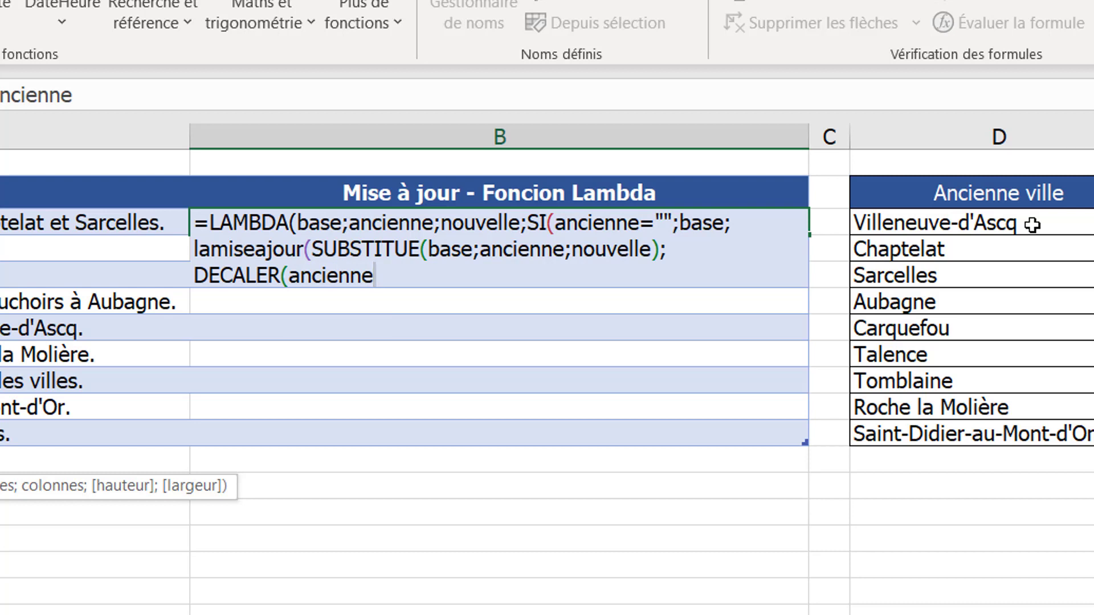
type(";")
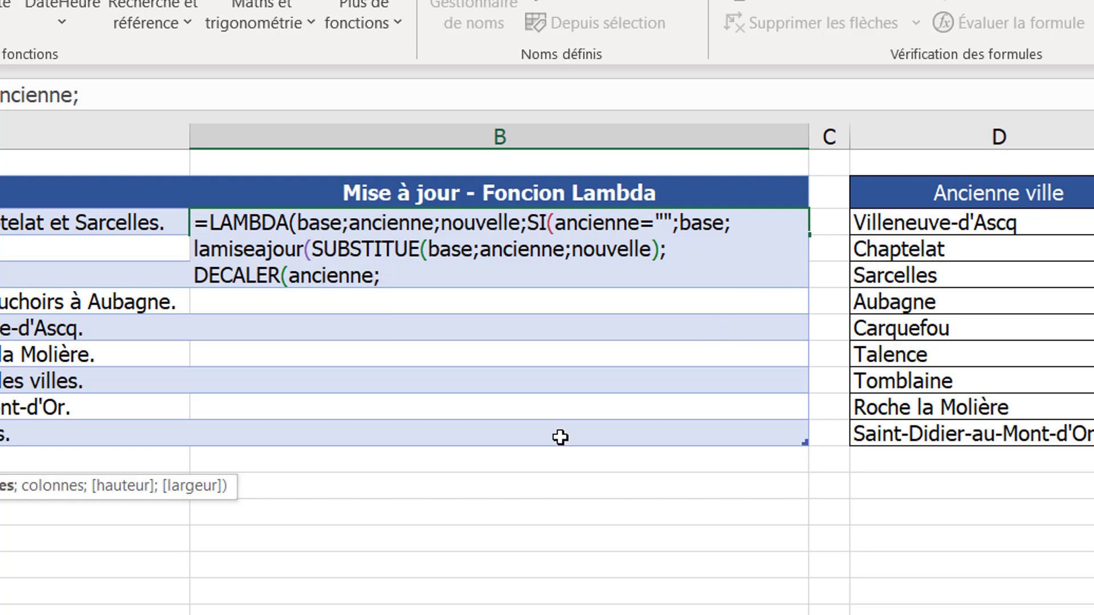
type("1")
type(";")
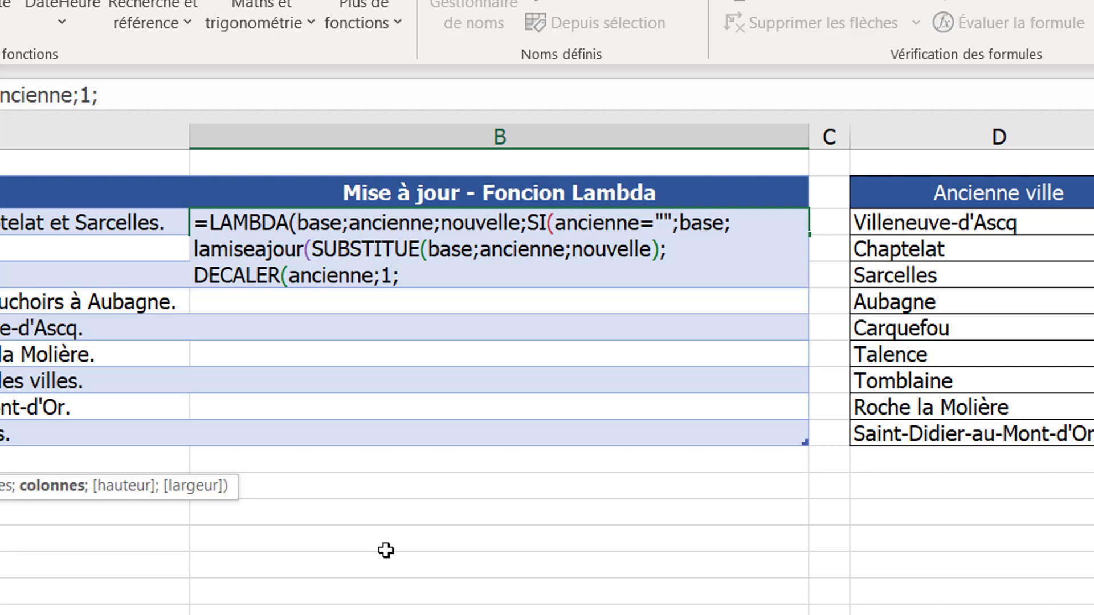
type("0)")
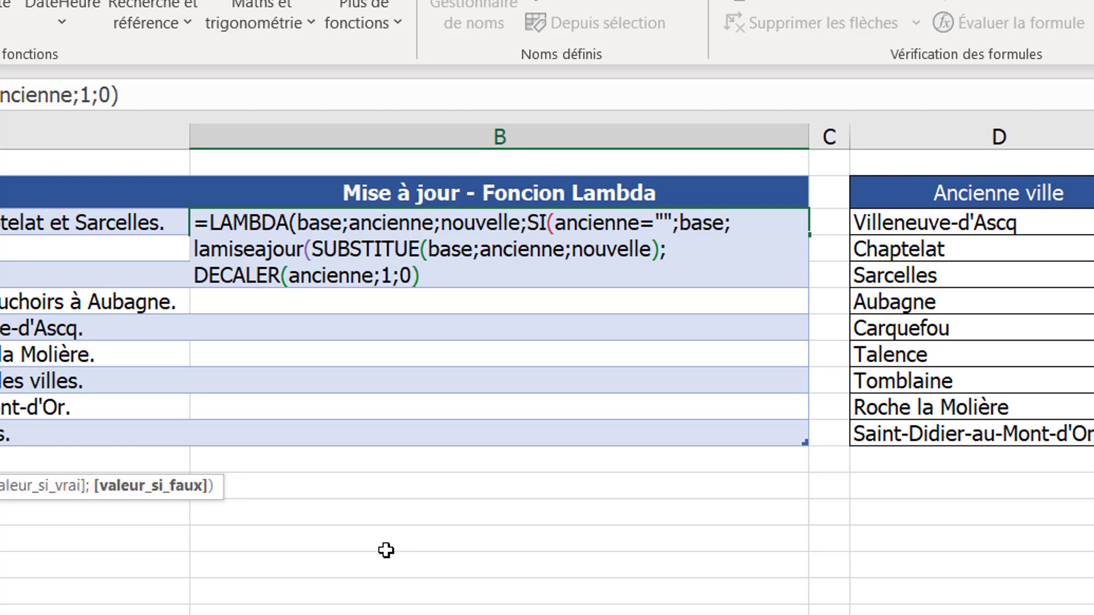
type(";")
key("alt+Return")
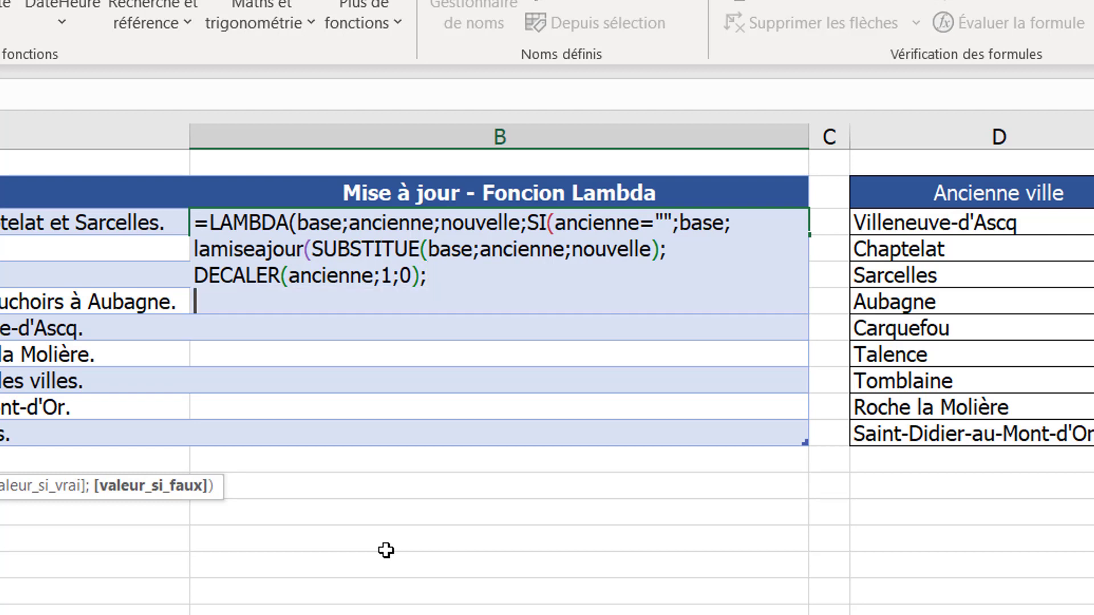
Finish the formula with DECALER(nouvelle;1;0) followed by ))) to close all parentheses.
type("deca")
key("Tab")
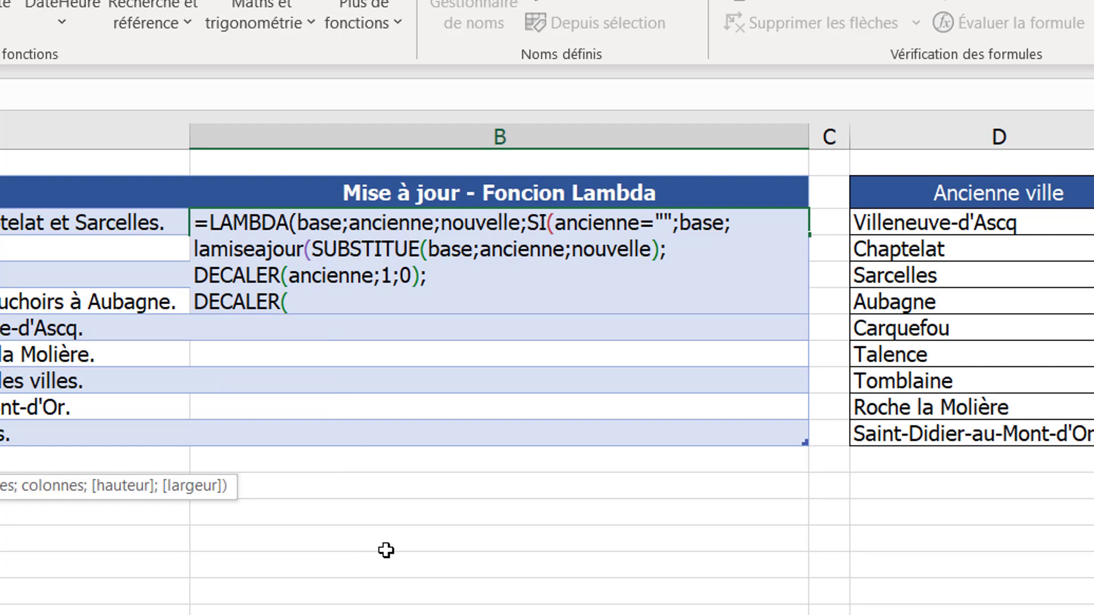
type("nouvell")
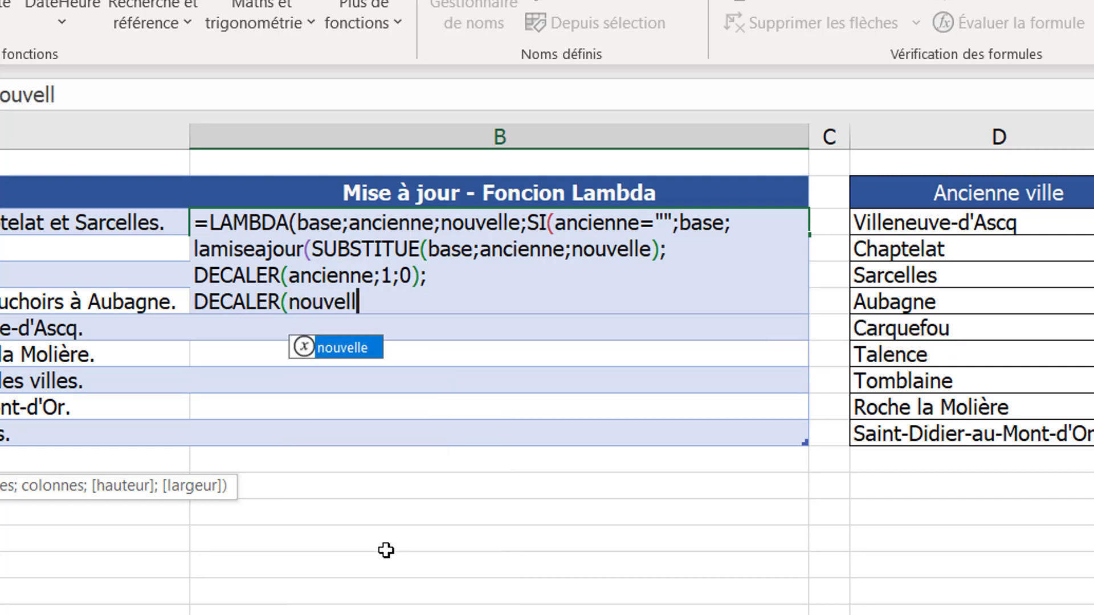
key("Tab")
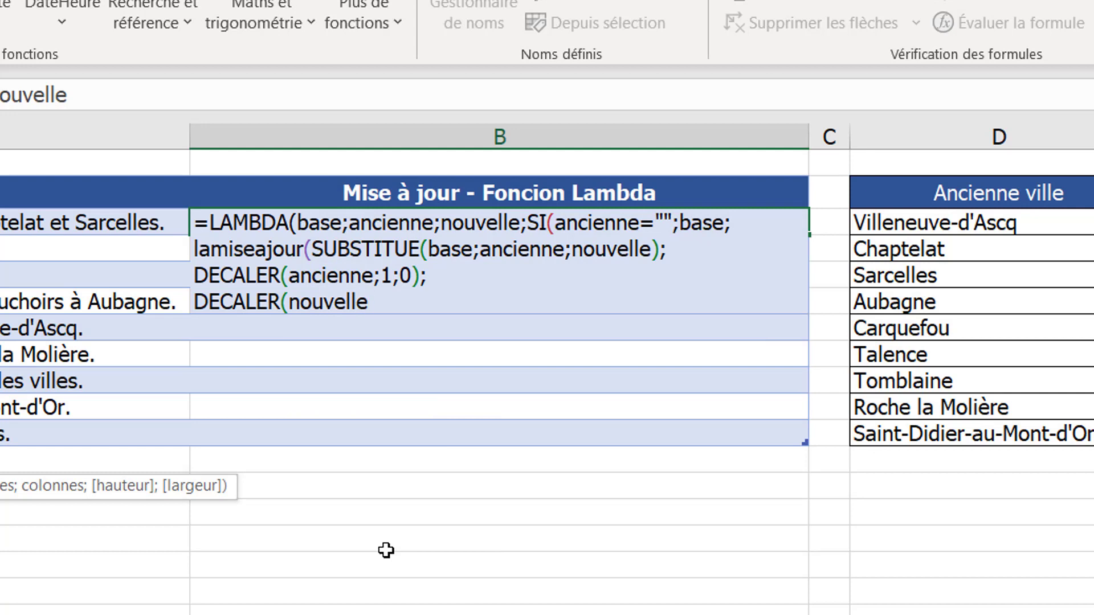
type(";")
type("1;")
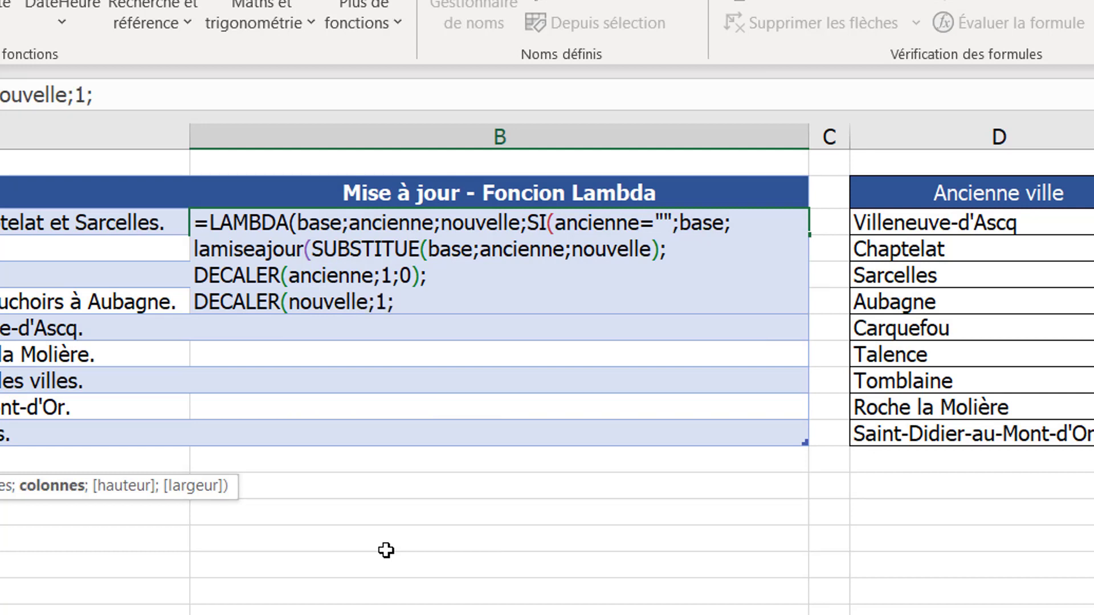
type("0)")
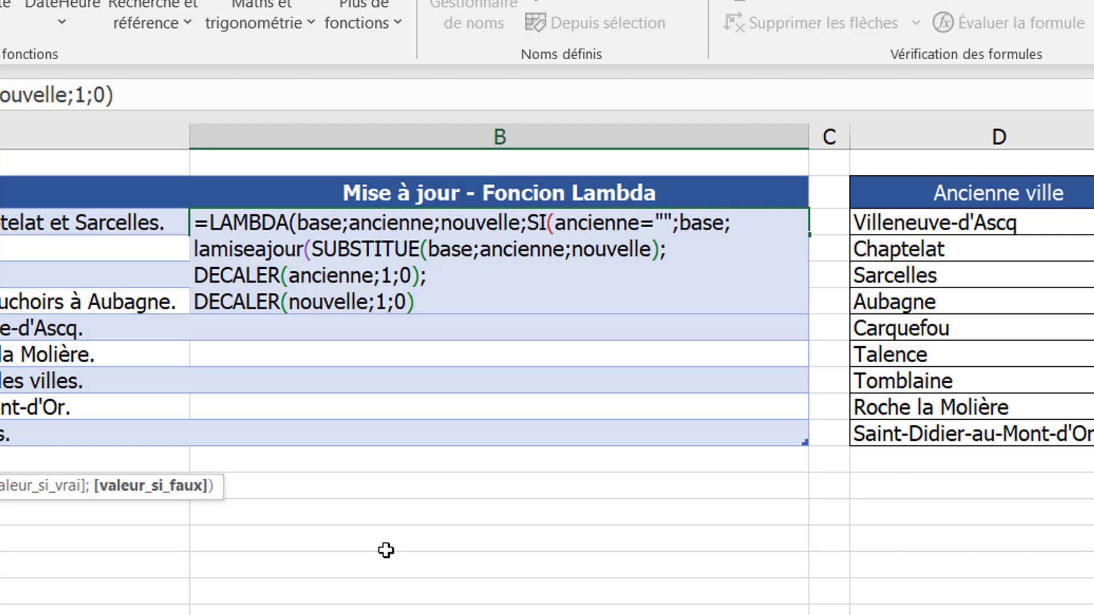
type(")")
type(")")
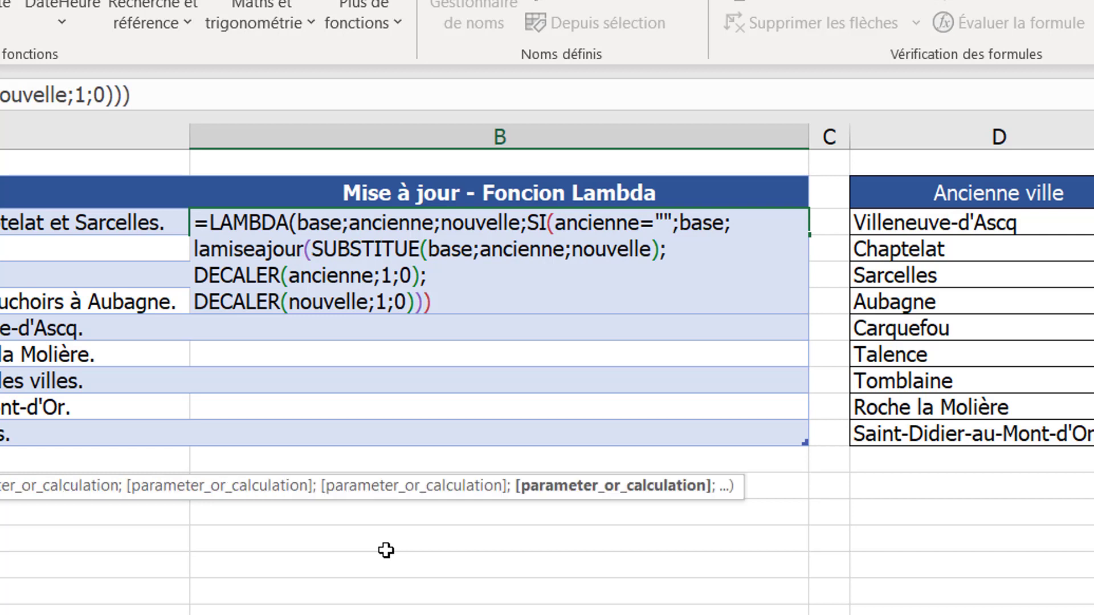
type(")")
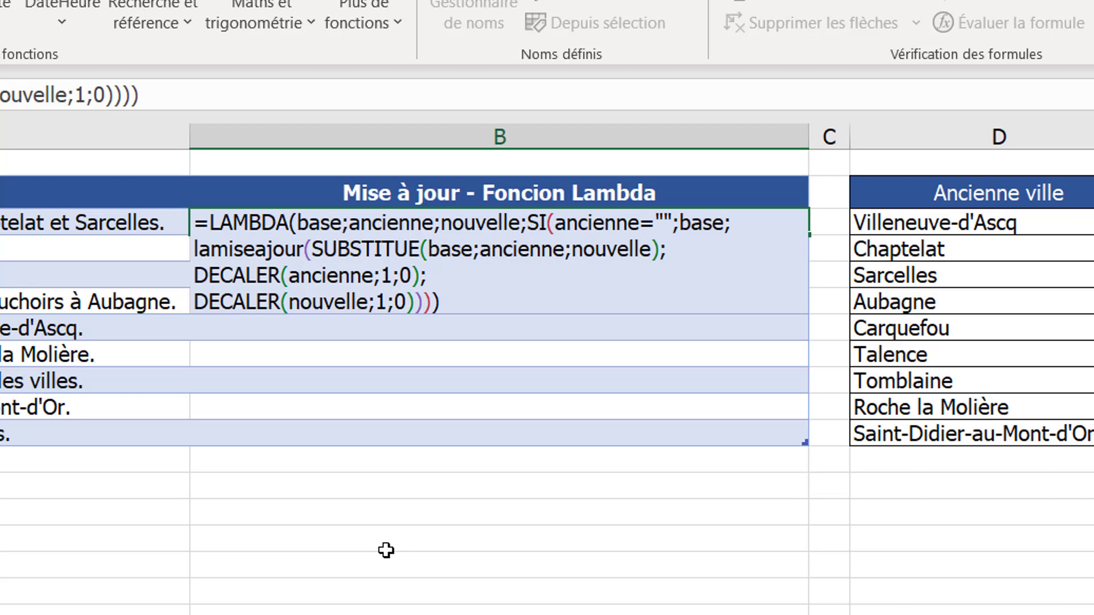
Commit the LAMBDA formula in B3, then copy its full four-line text from the expanded formula bar.
key("Return")
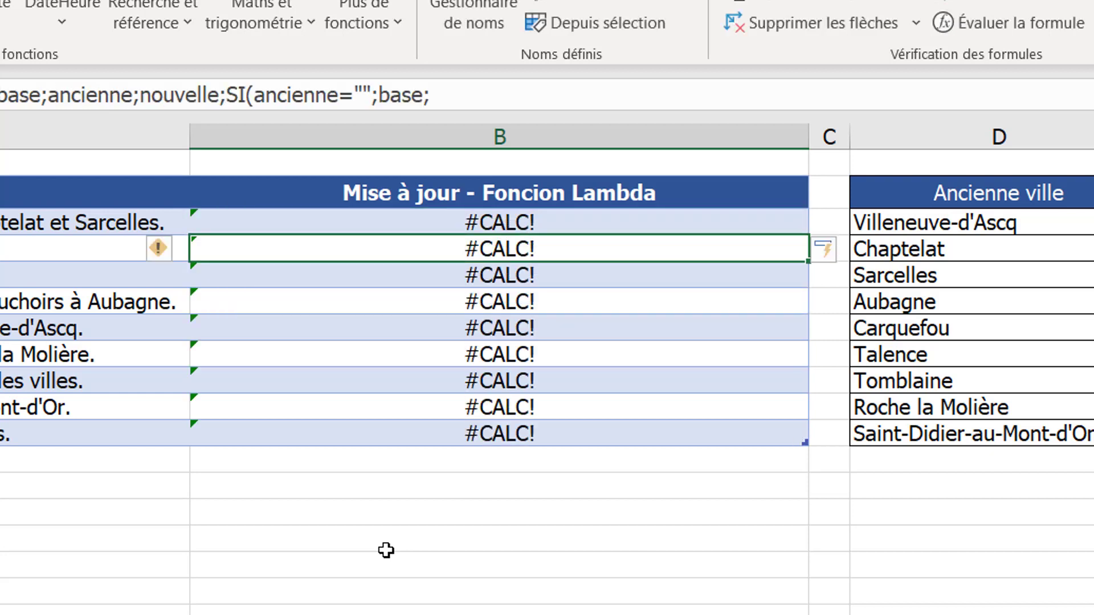
key("Up")
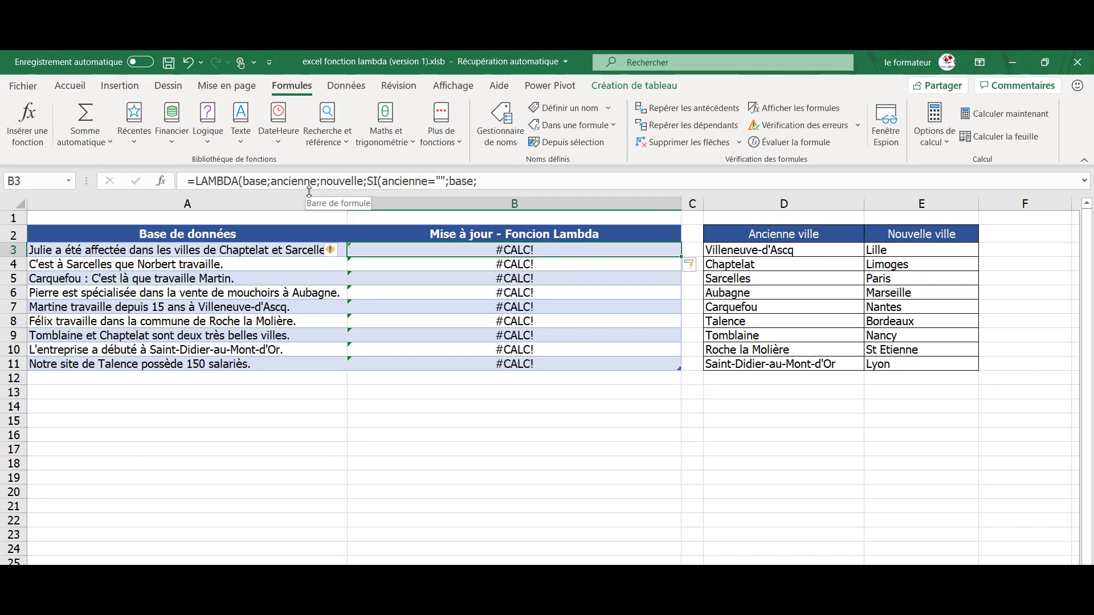
left_click_drag(309, 192, 307, 258)
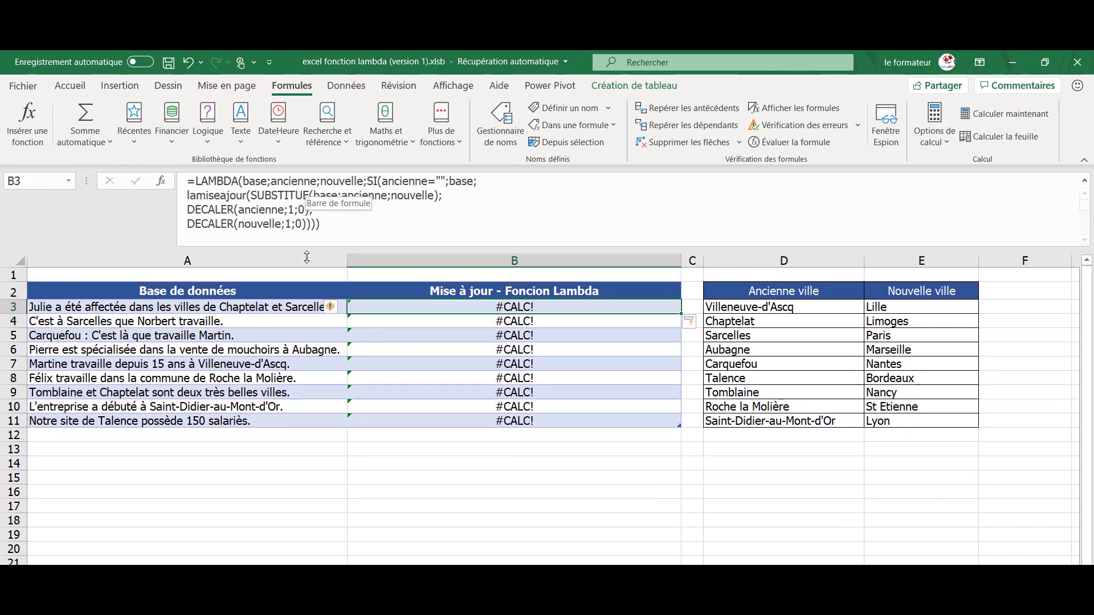
left_click(323, 222)
left_click_drag(387, 268, 223, 219)
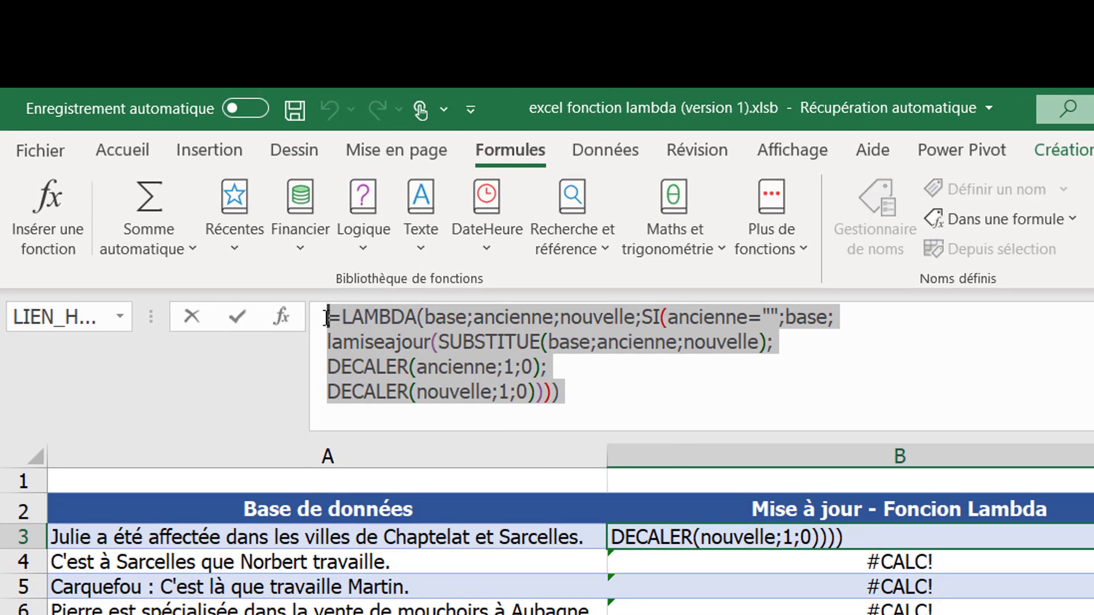
key("Escape")
left_click_drag(429, 431, 410, 321)
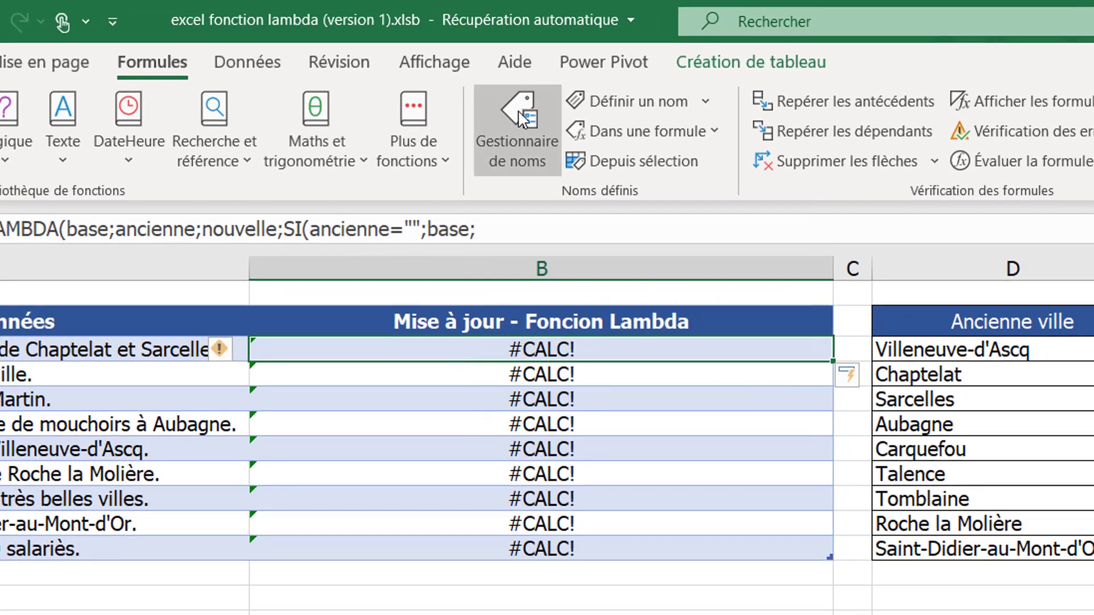
Define a new name lamiseajour whose definition is the pasted LAMBDA formula.
left_click(521, 119)
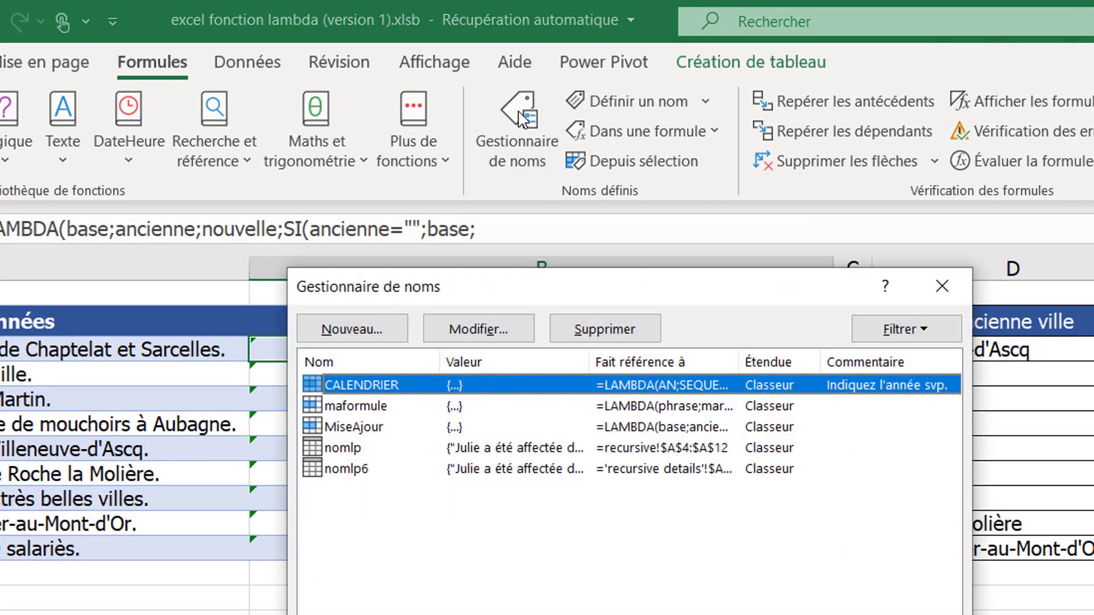
left_click(376, 333)
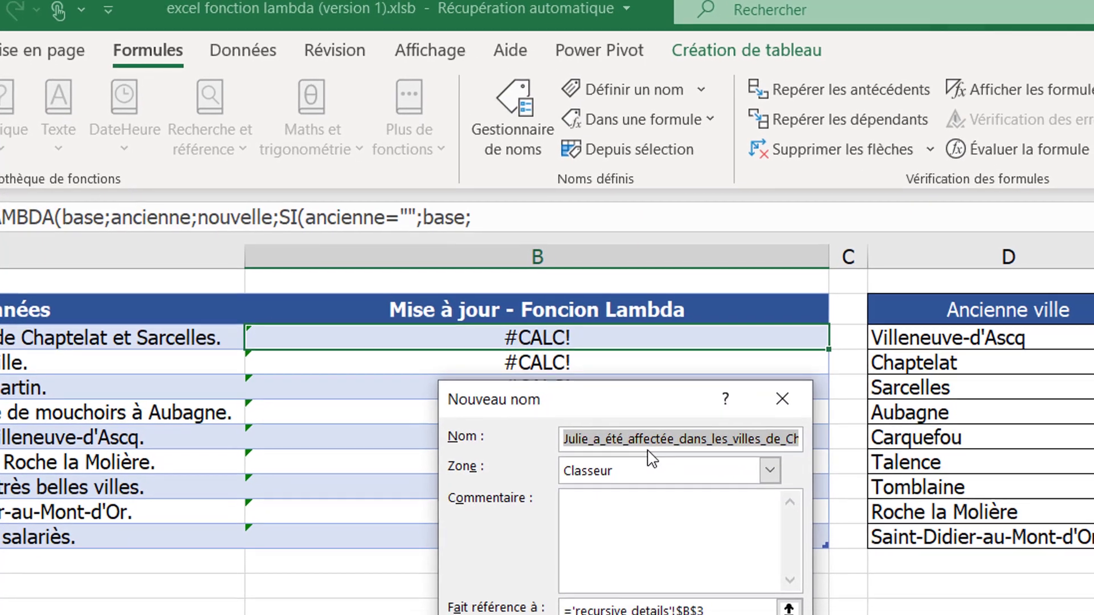
key("BackSpace")
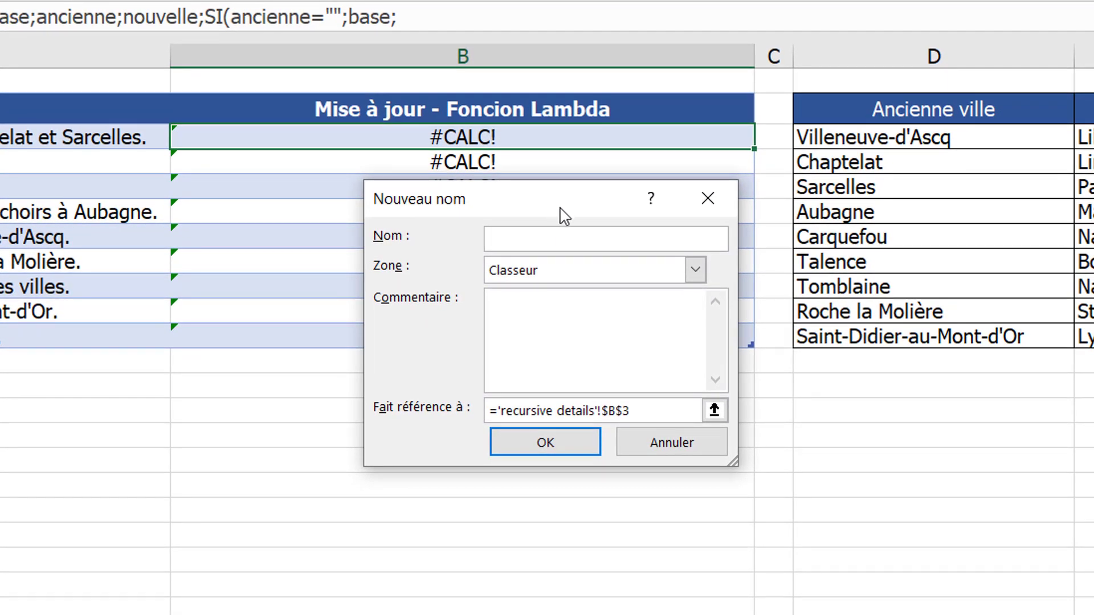
left_click_drag(564, 216, 725, 297)
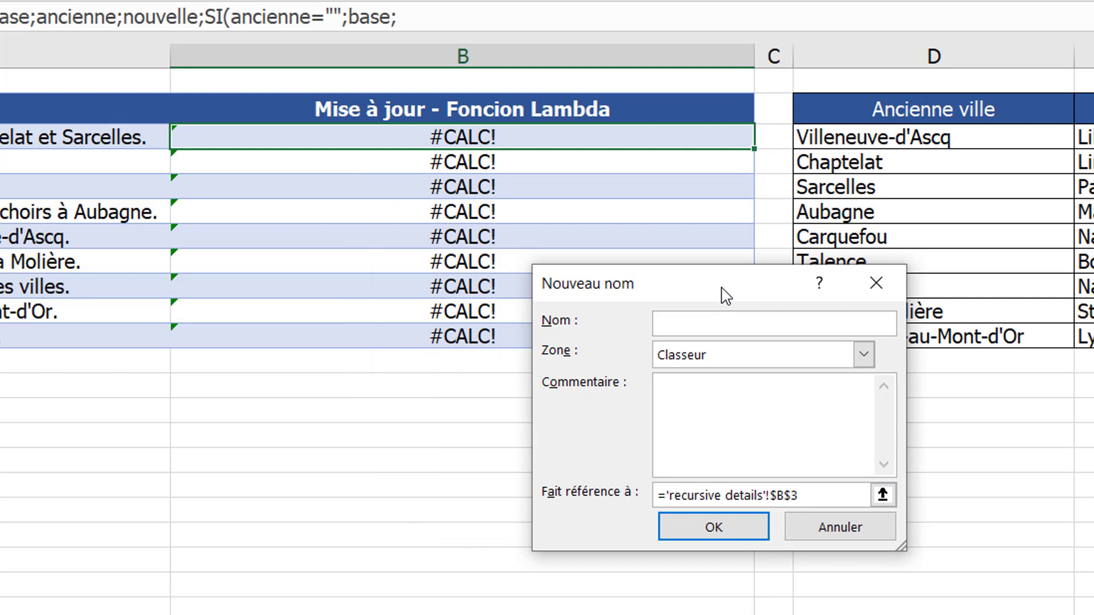
type("lamiseajour")
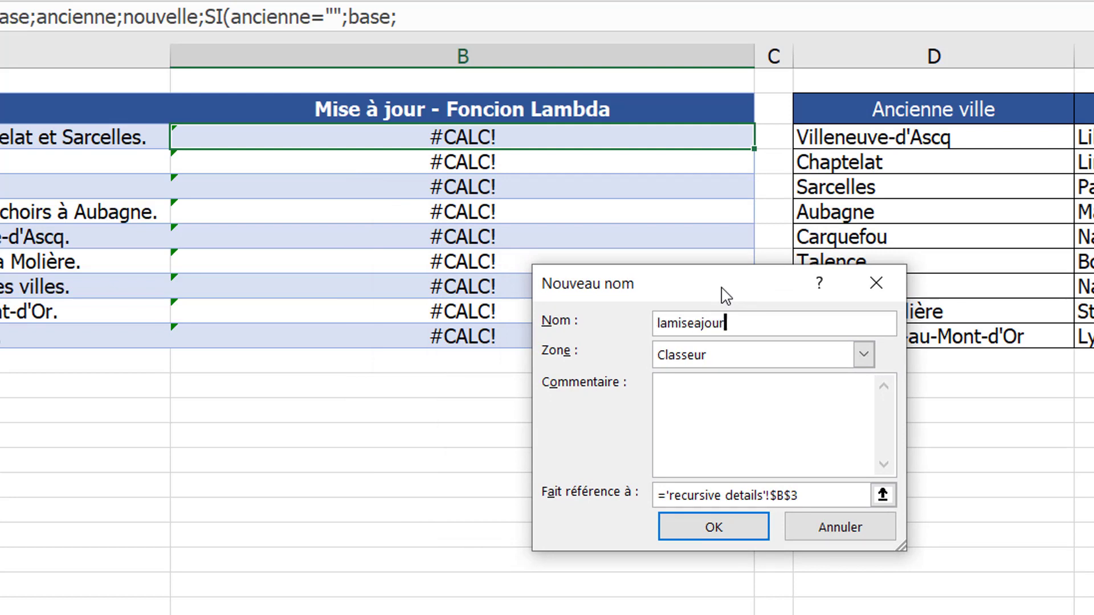
left_click(818, 494)
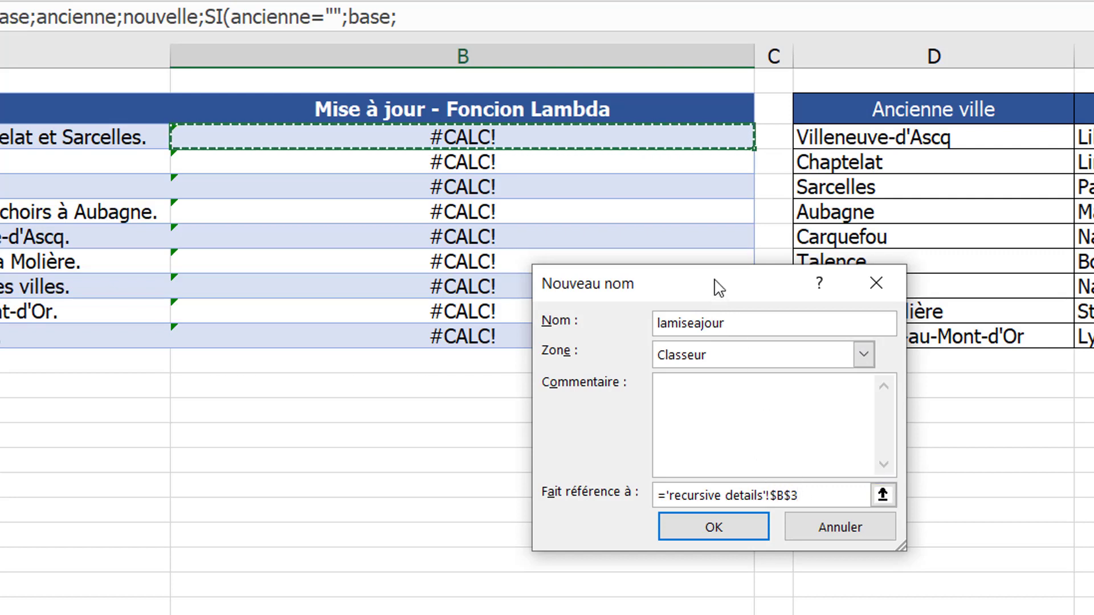
left_click_drag(715, 284, 440, 114)
left_click(468, 156)
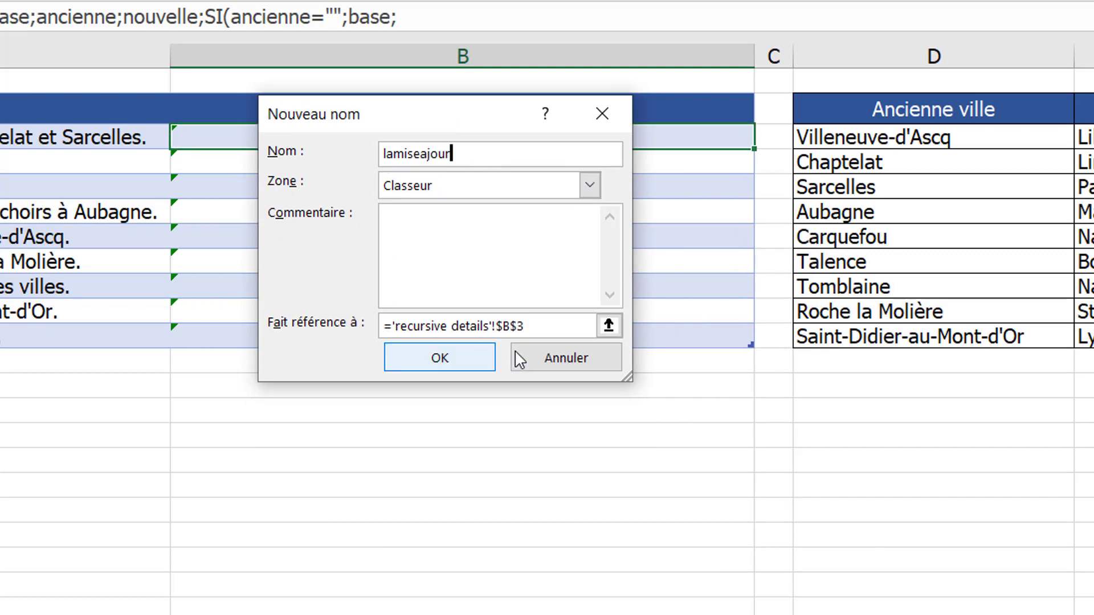
left_click(547, 328)
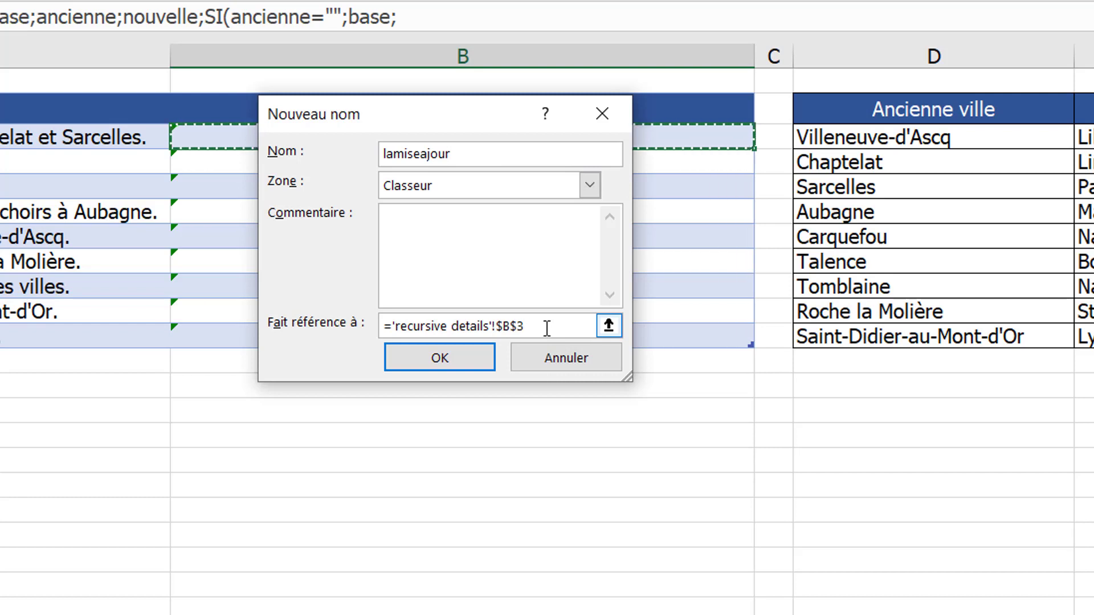
key("BackSpace")
key("BackSpace")
key("BackSpace")
key("BackSpace")
key("BackSpace")
key("BackSpace")
key("BackSpace")
key("BackSpace")
key("BackSpace")
key("BackSpace")
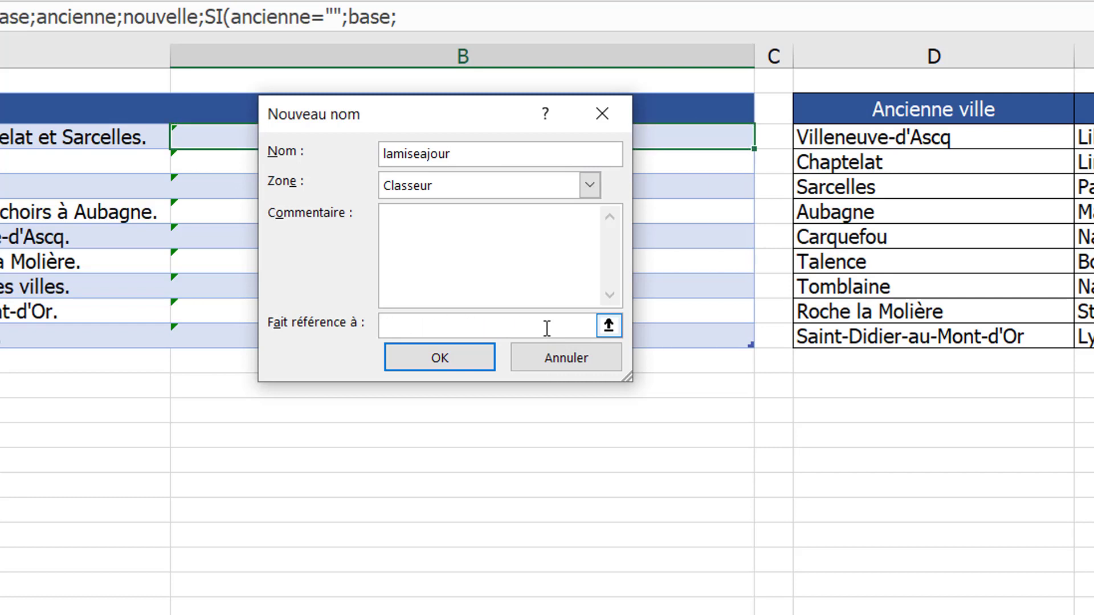
key("ctrl+v")
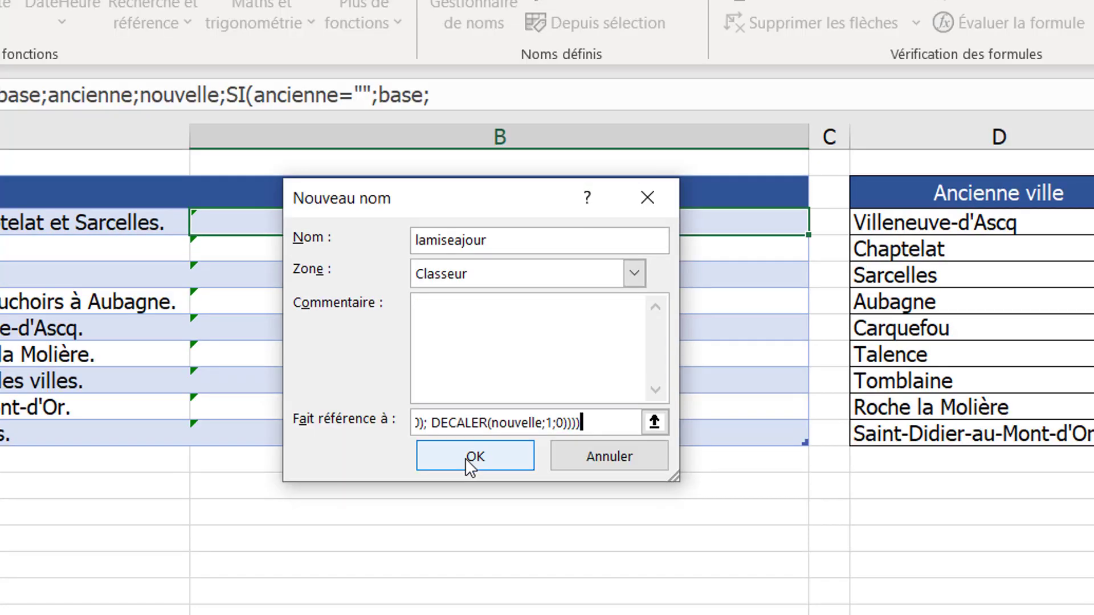
left_click(441, 359)
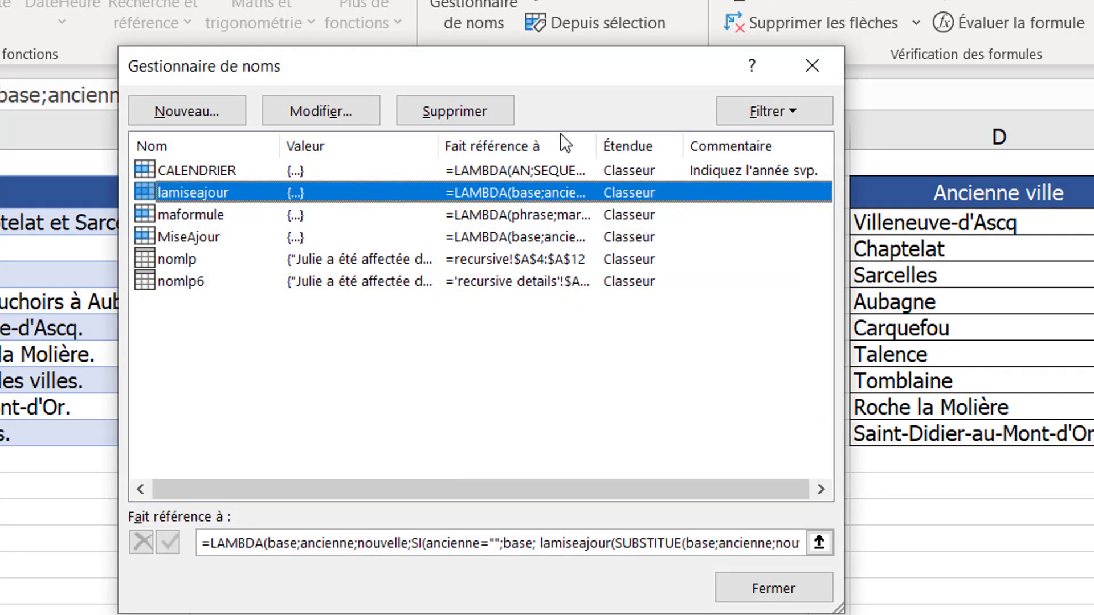
left_click(774, 590)
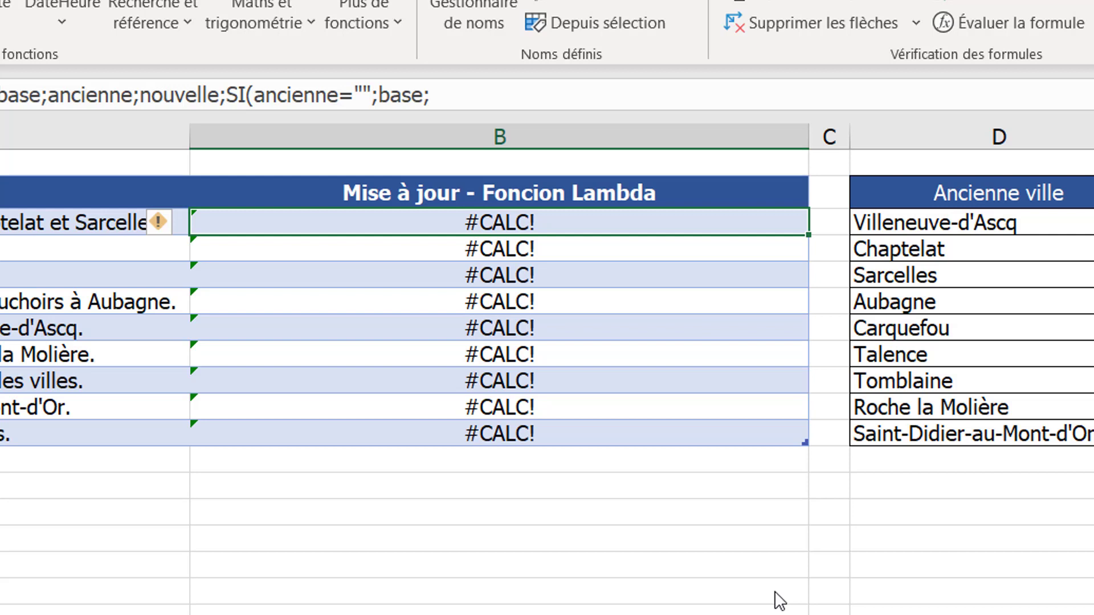
Delete the #CALC! results from B3 down to the last table row, returning to B3.
key("shift+Down")
key("shift+Down")
key("shift+Down")
key("shift+Down")
key("shift+Down")
key("shift+Down")
key("shift+Down")
key("shift+Down")
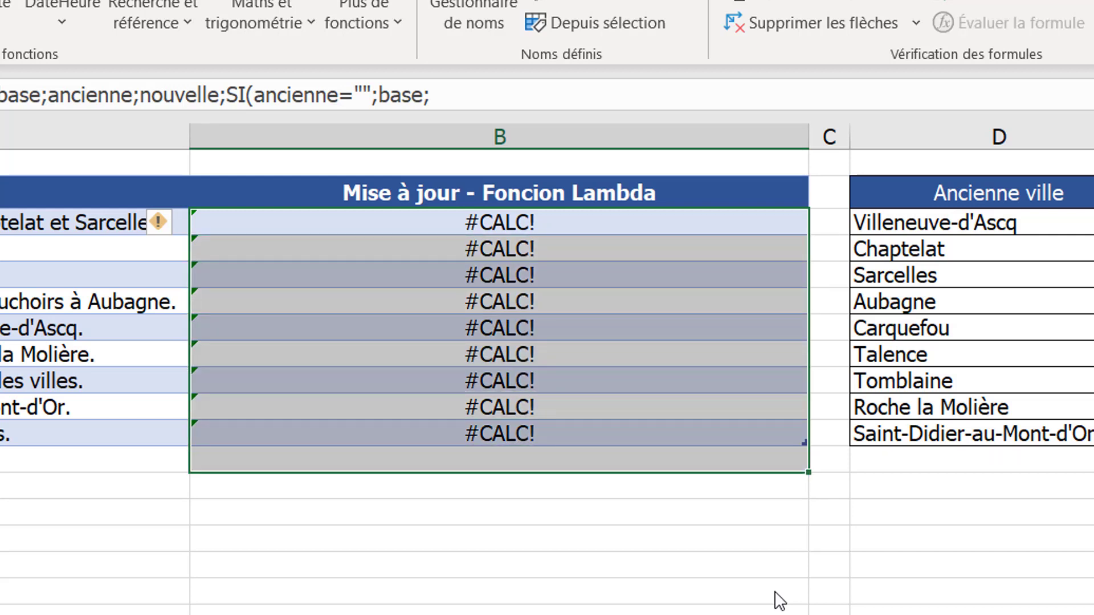
key("shift+Up")
key("Delete")
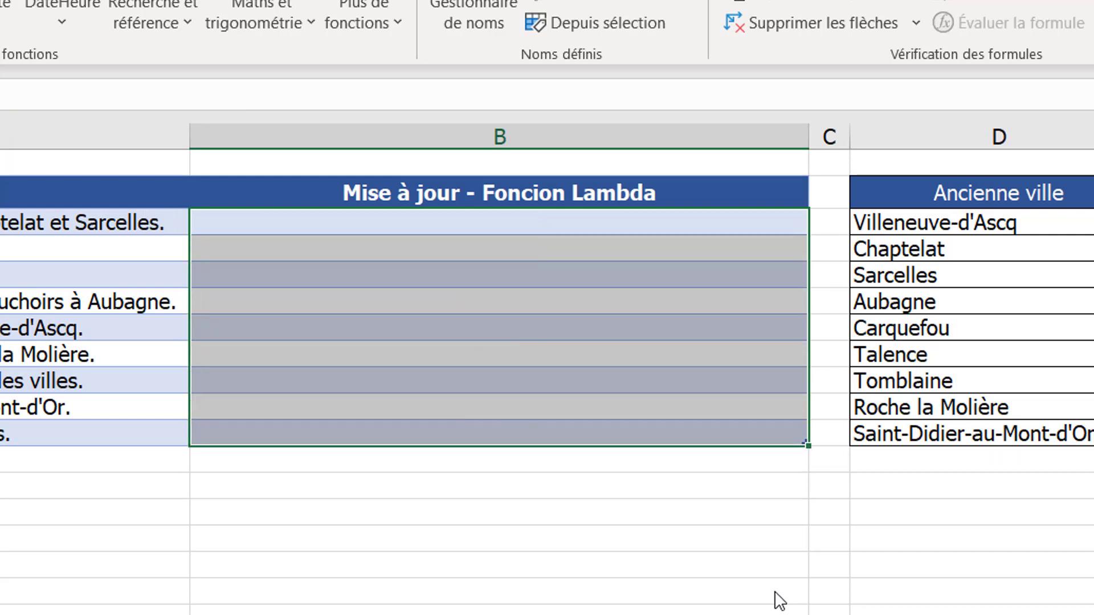
key("Up")
key("Down")
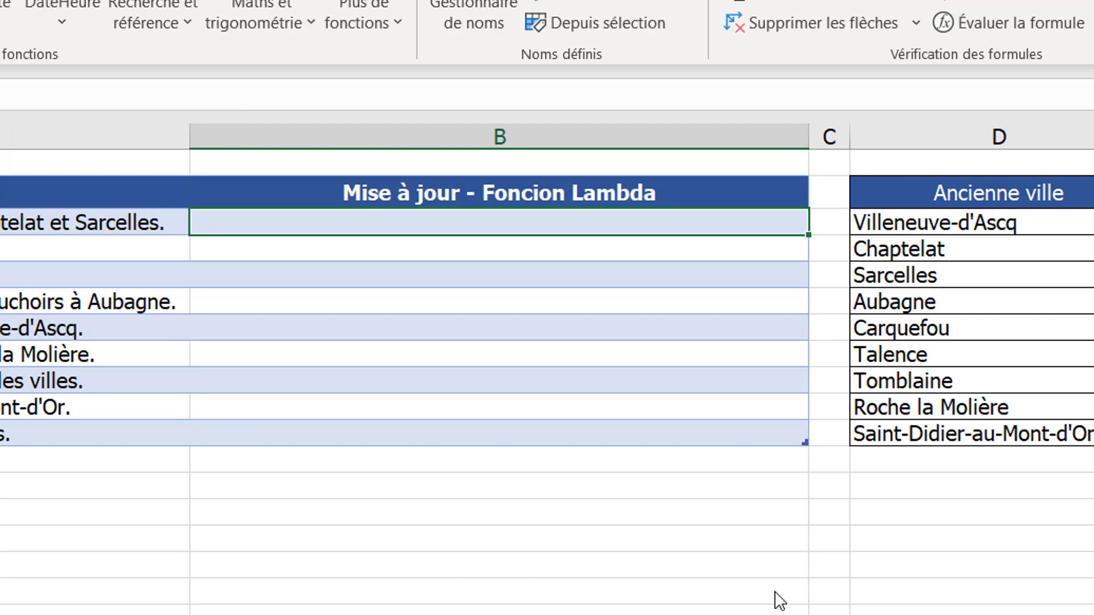
Start the B3 formula =lamiseajour( with the row's Base de données sentence, D3 and E3 as arguments.
type("=")
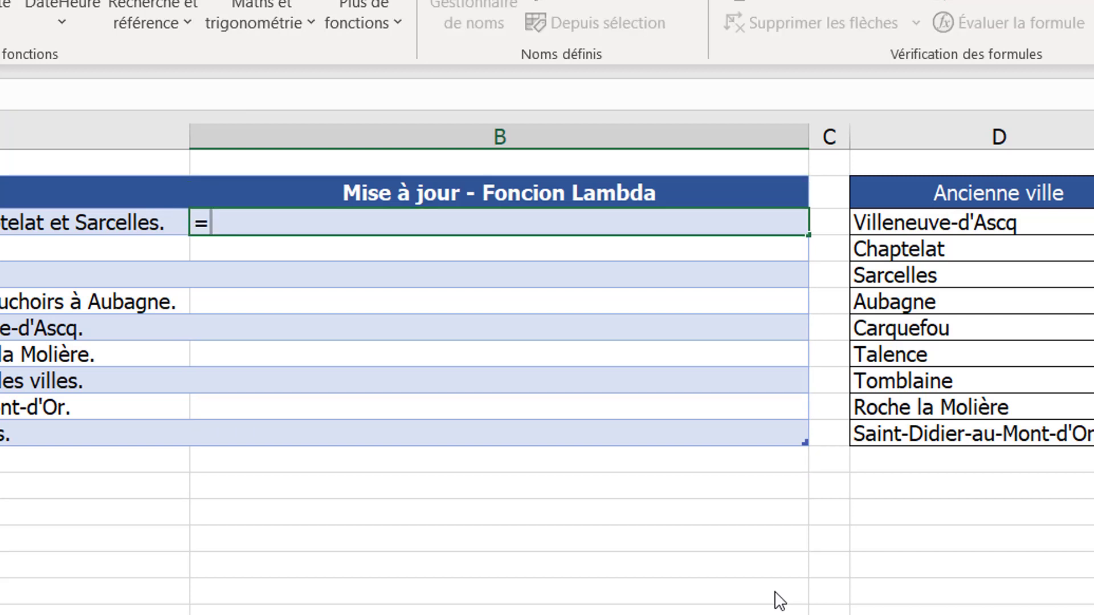
type("la")
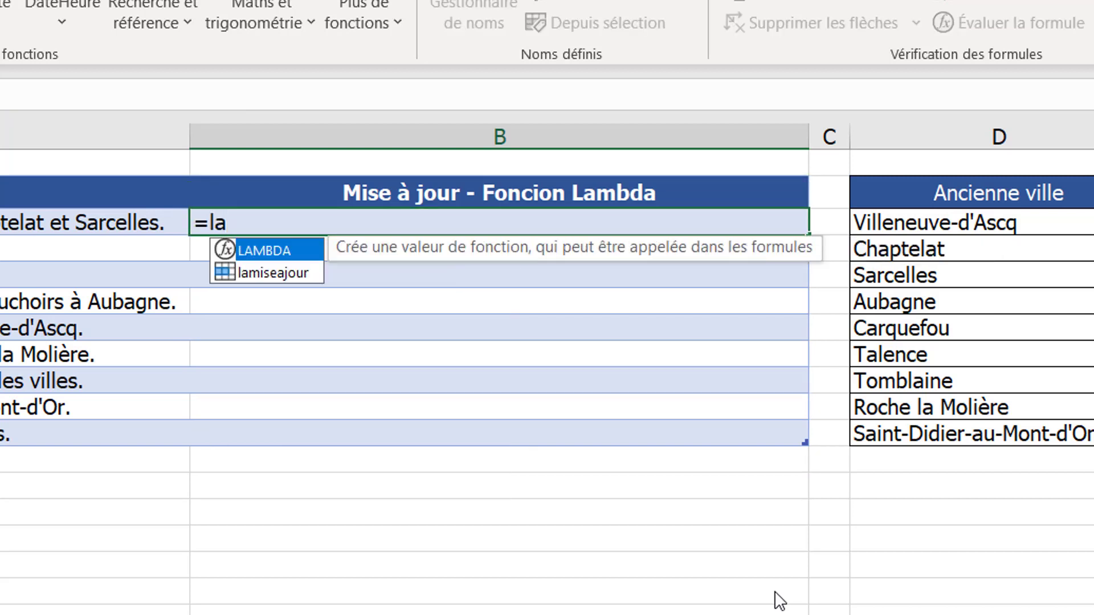
key("Down")
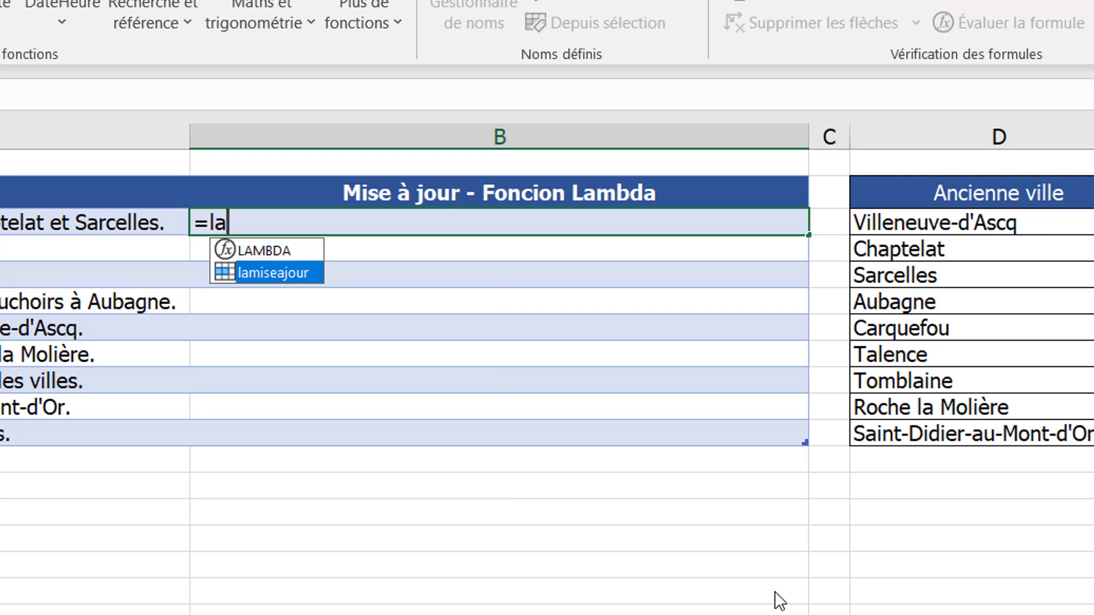
key("Tab")
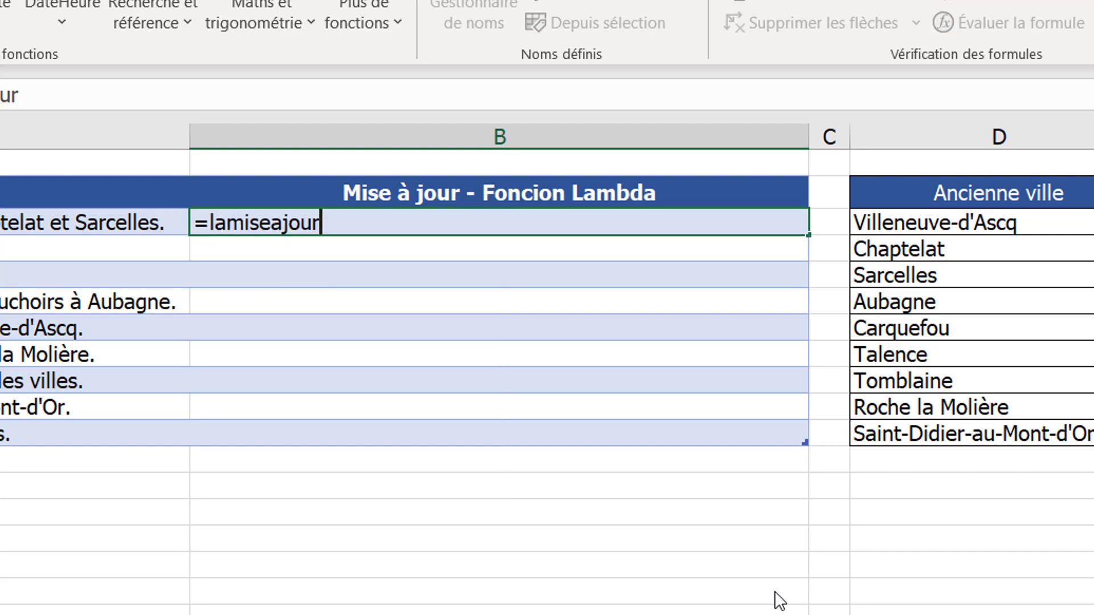
type("(")
left_click(24, 221)
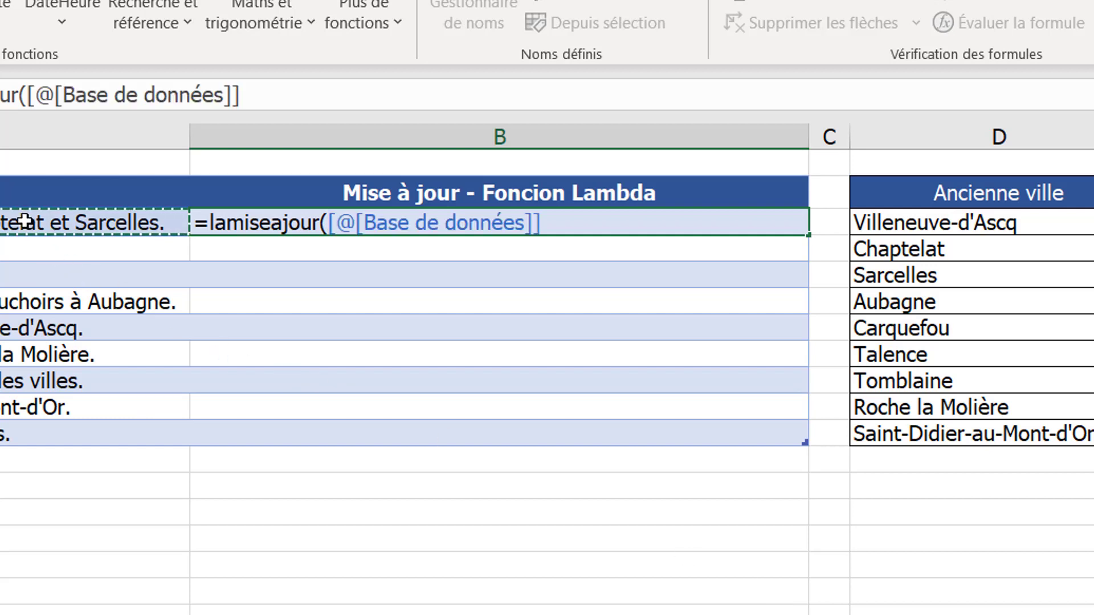
type(";")
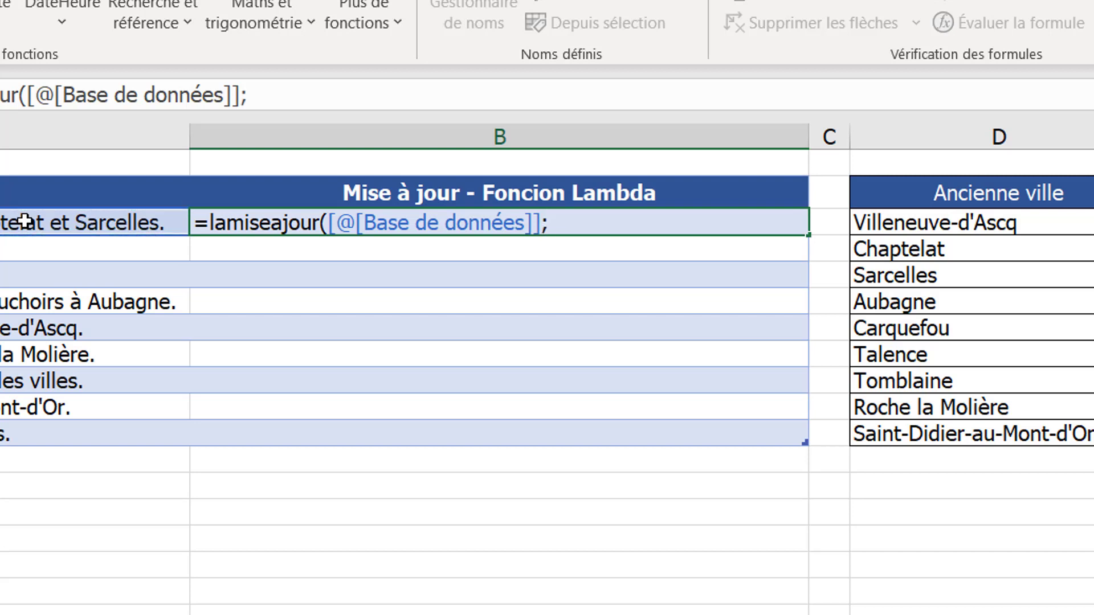
left_click(1053, 224)
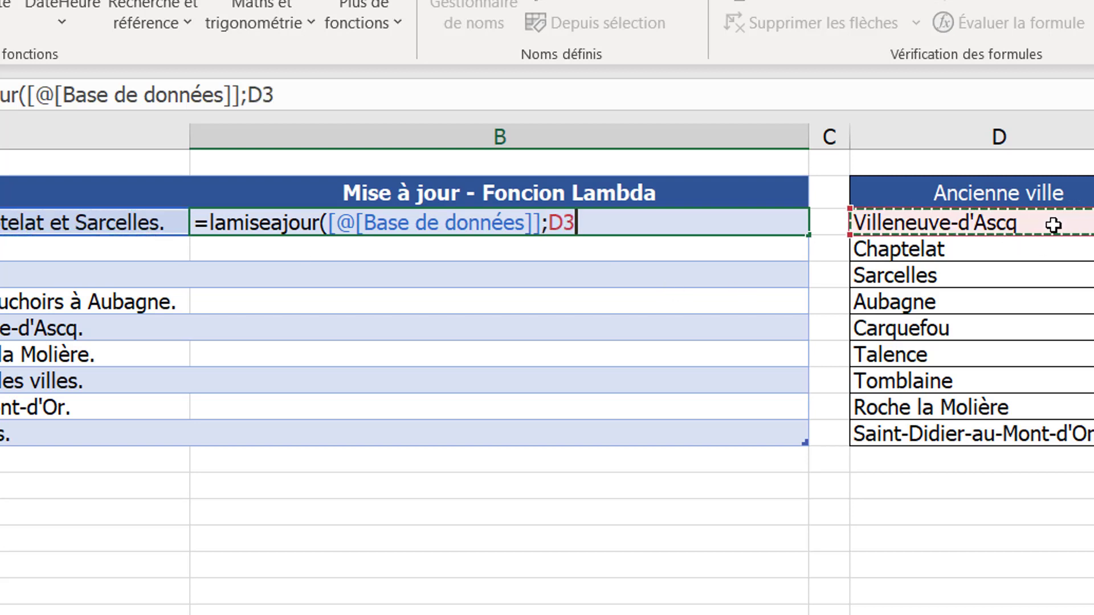
type(";")
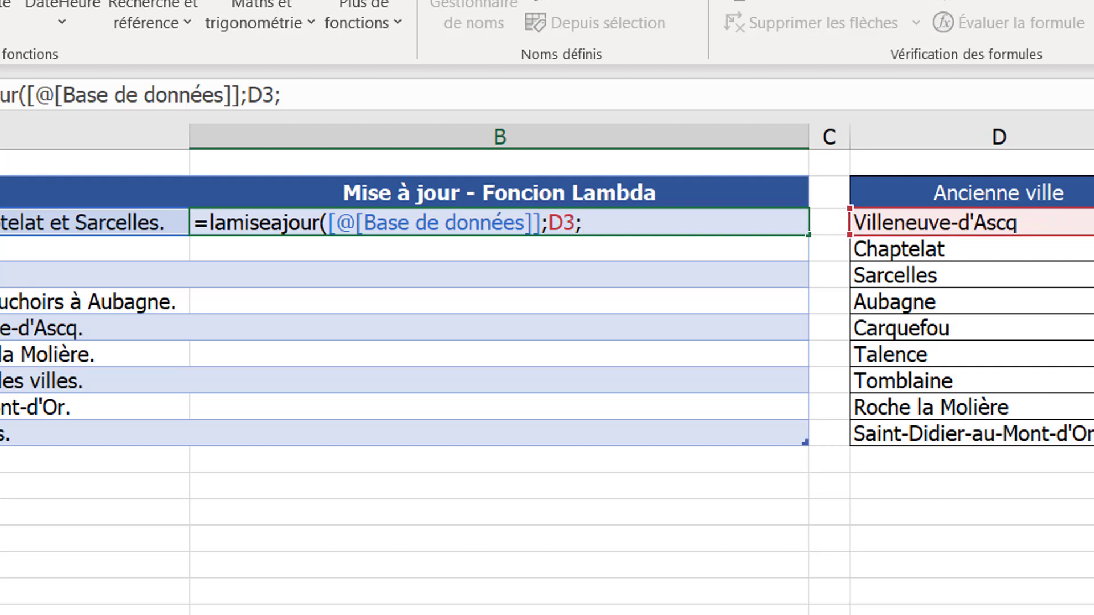
type("E3")
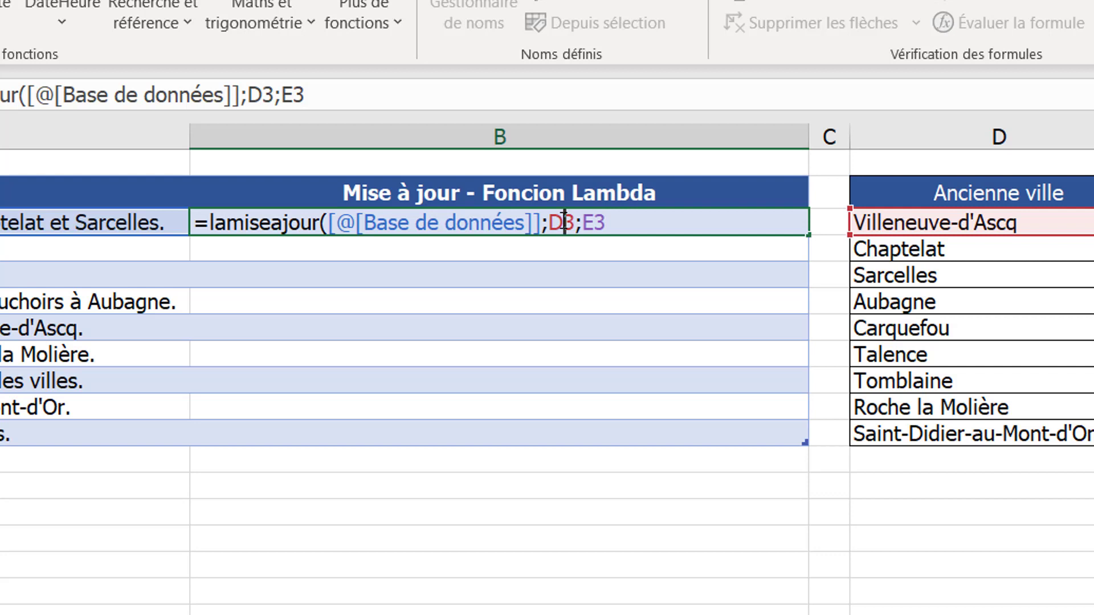
Make D3 and E3 absolute and close the formula as =lamiseajour([@[Base de données]];$D$3;$E$3).
key("F4")
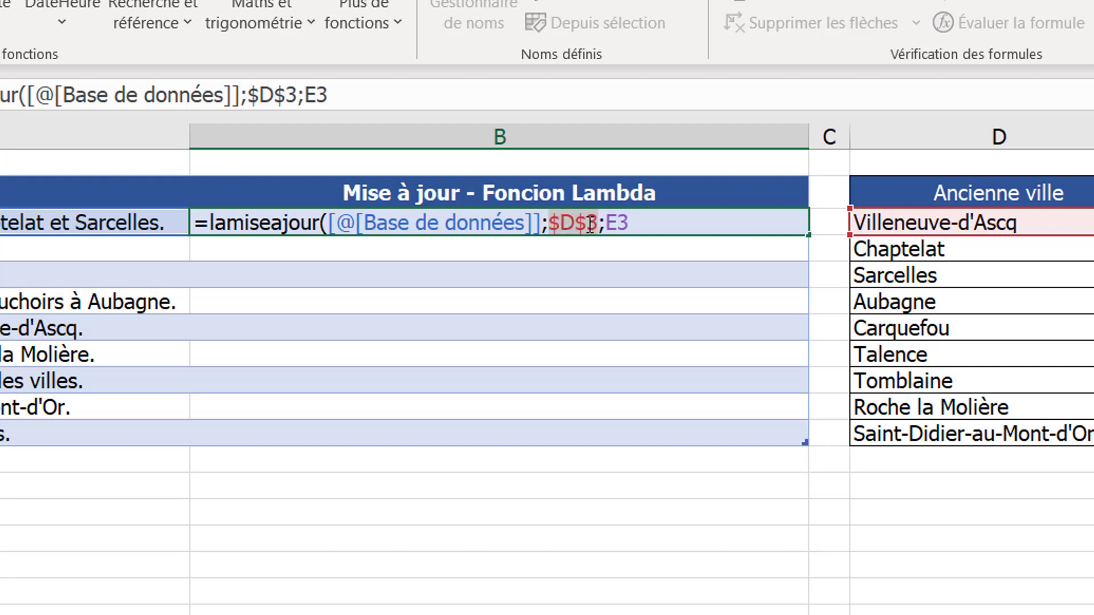
left_click(619, 222)
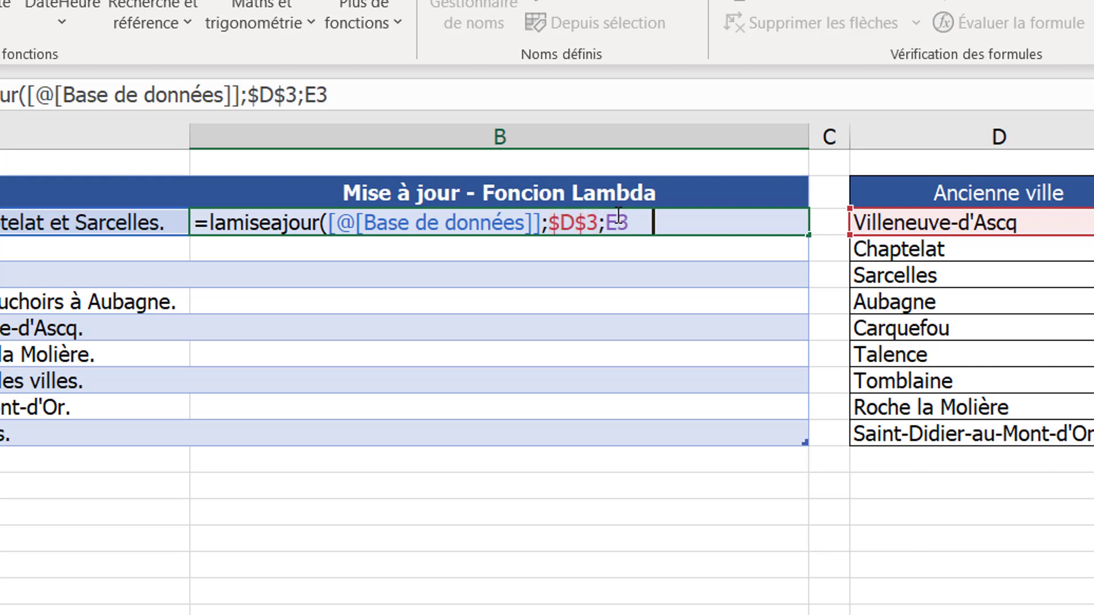
key("F4")
type(")")
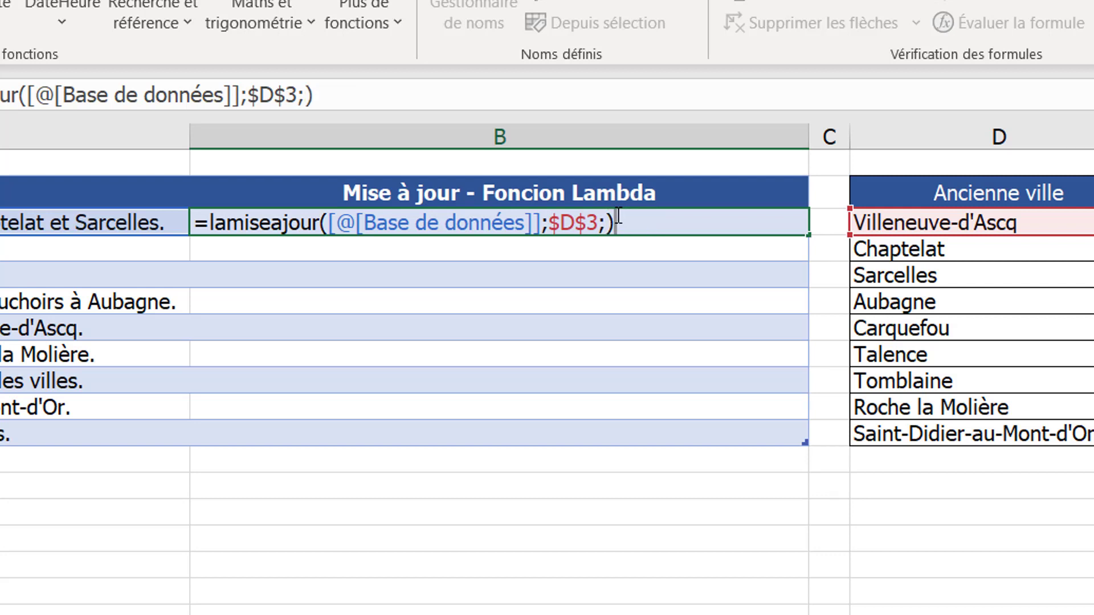
key("BackSpace")
key("BackSpace")
type(";")
type("E3")
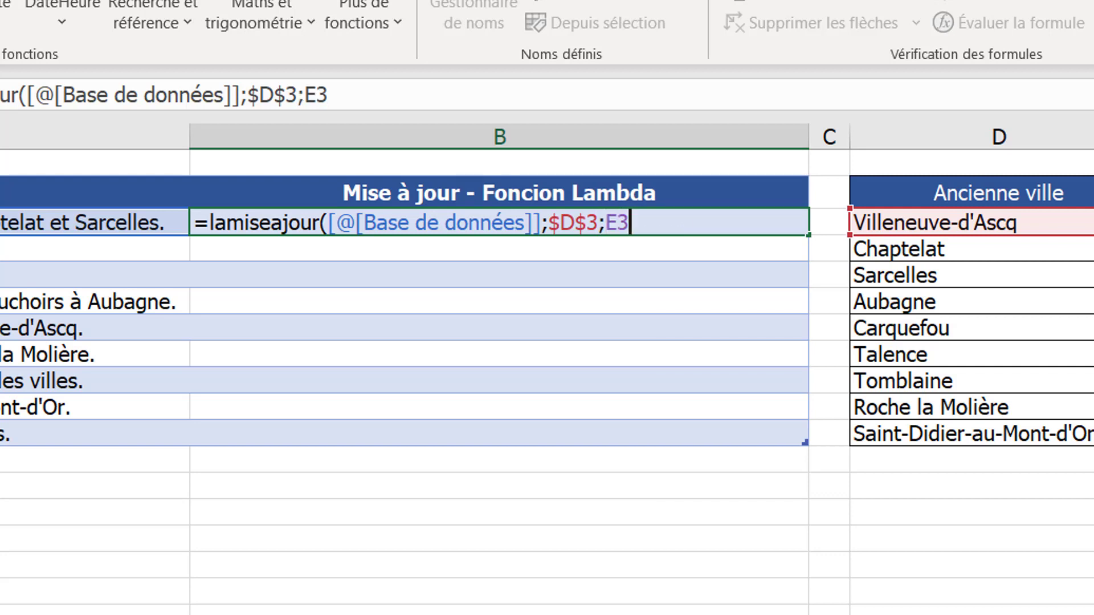
key("F4")
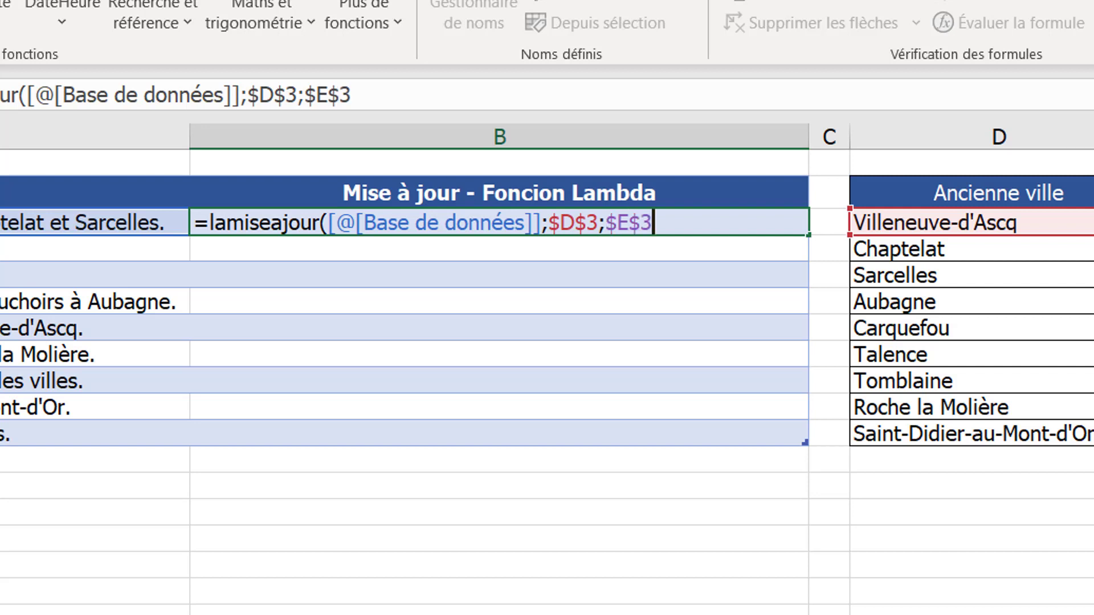
type(")")
Validate the formula and compare column B's updated sentences, like 'Limoges et Paris', with column A's originals.
key("Return")
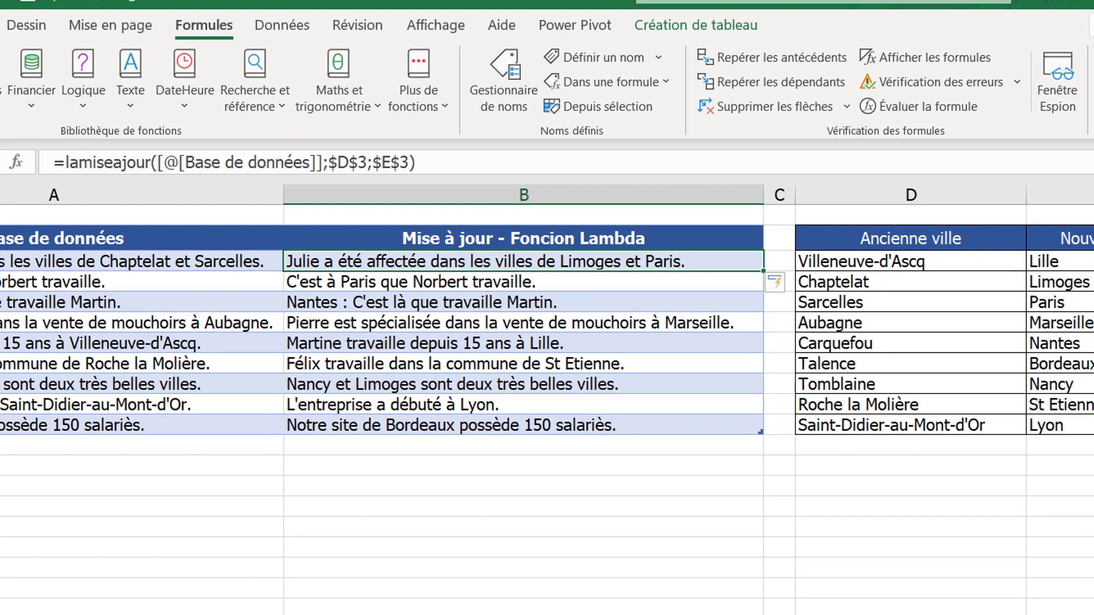
left_click(137, 261)
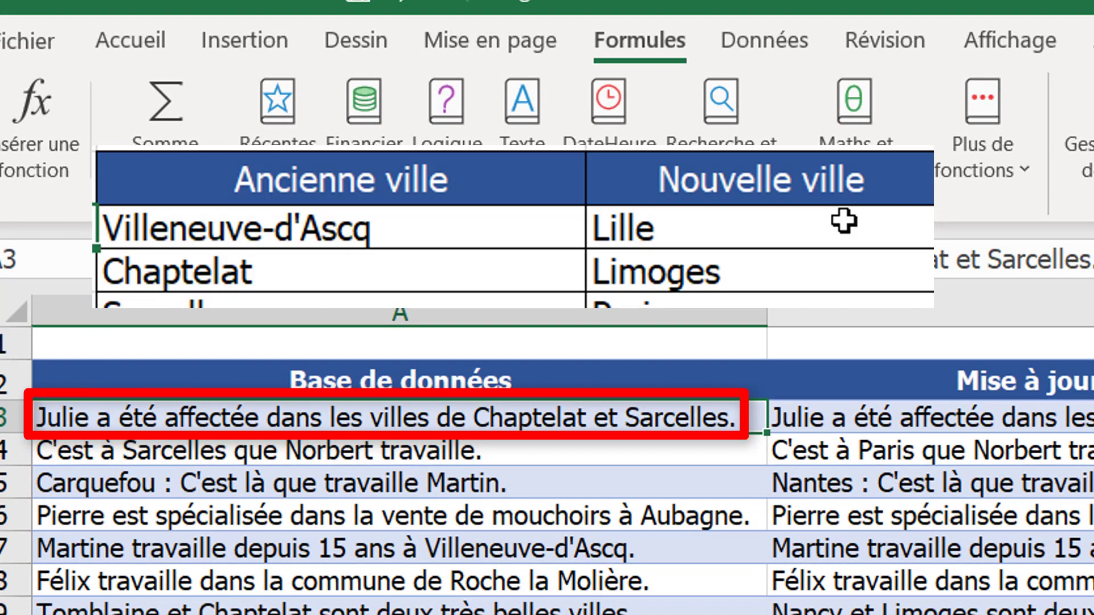
key("Right")
key("Right")
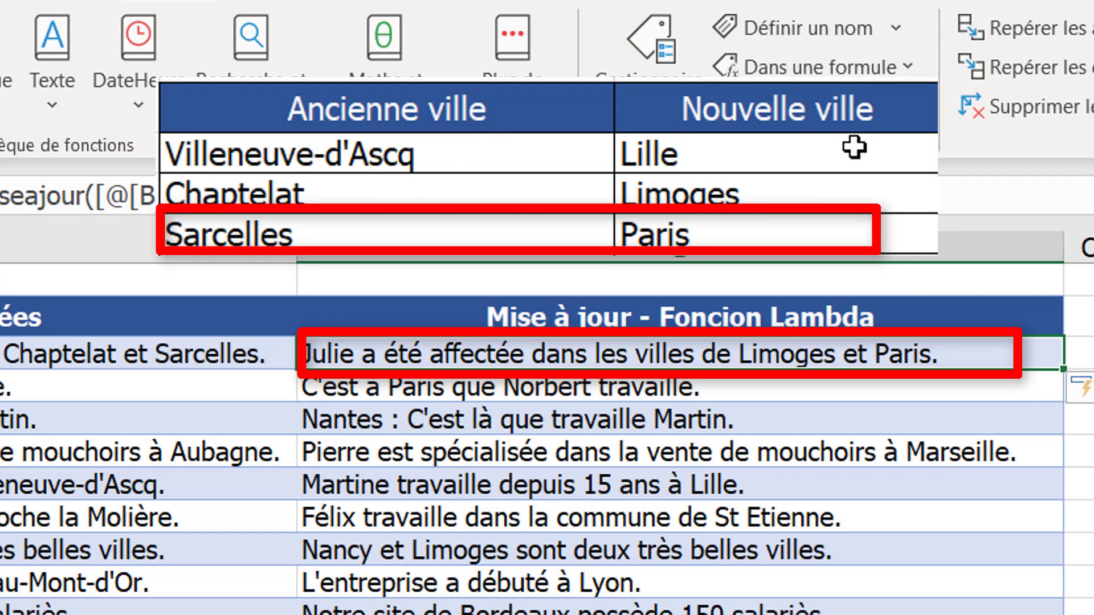
key("Down")
key("Down")
key("Down")
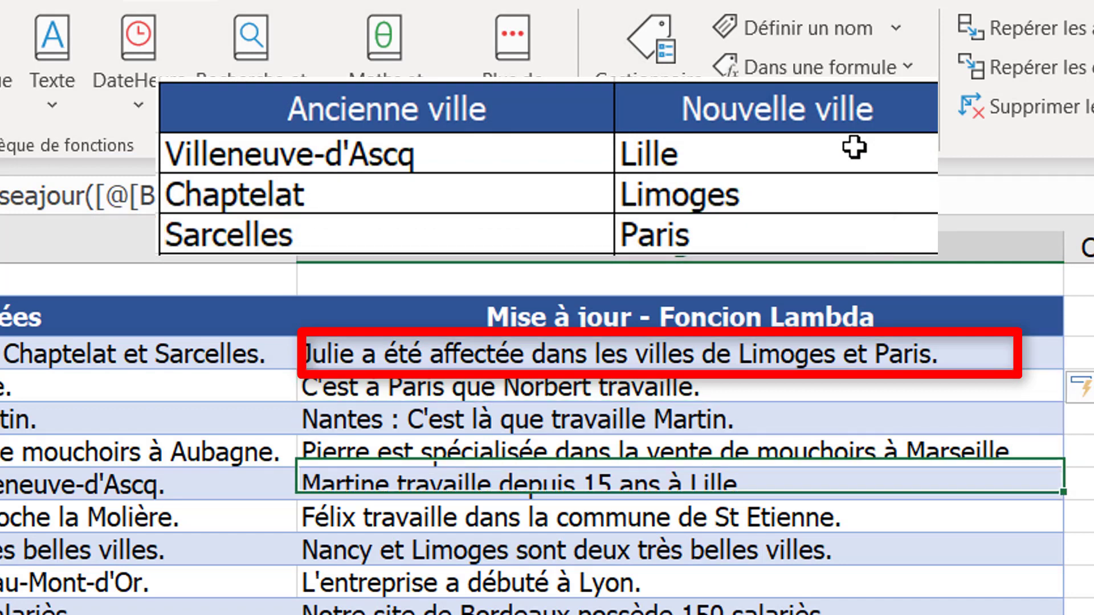
key("Down")
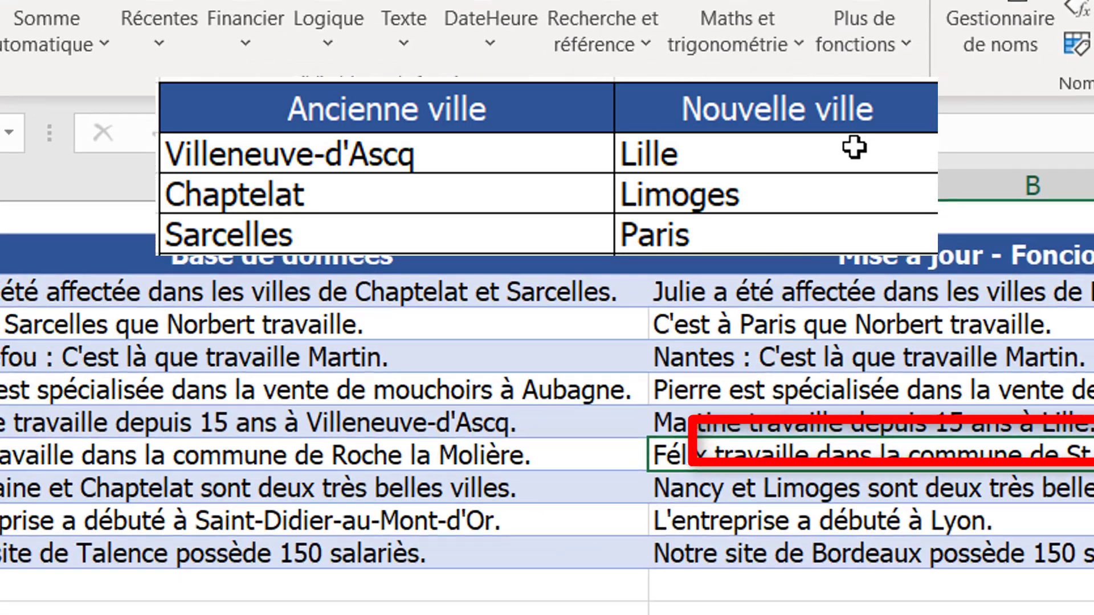
key("Left")
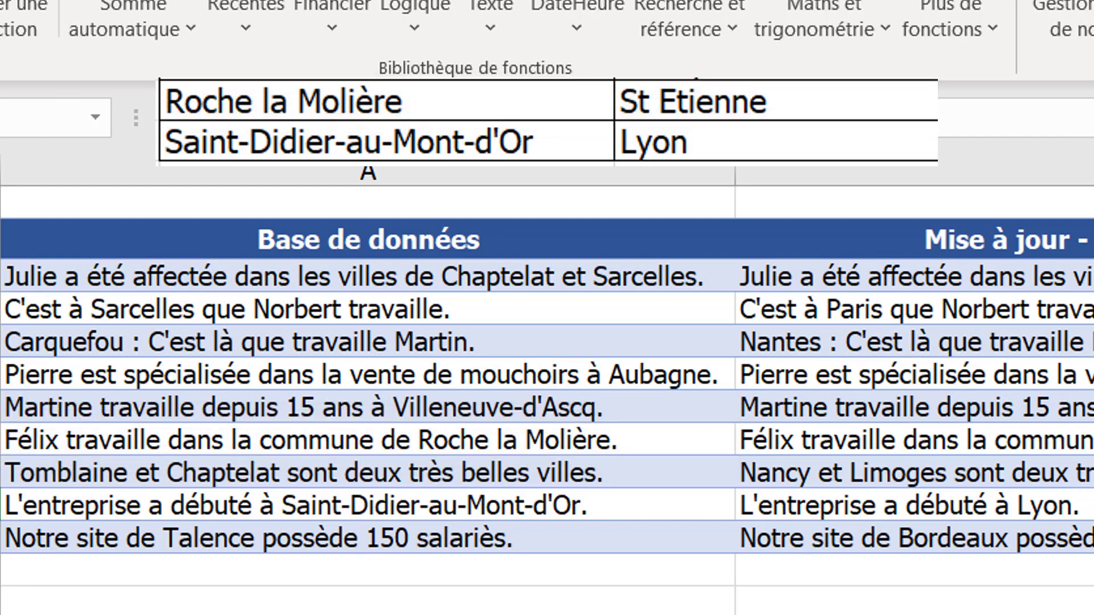
key("Up")
key("Up")
key("Up")
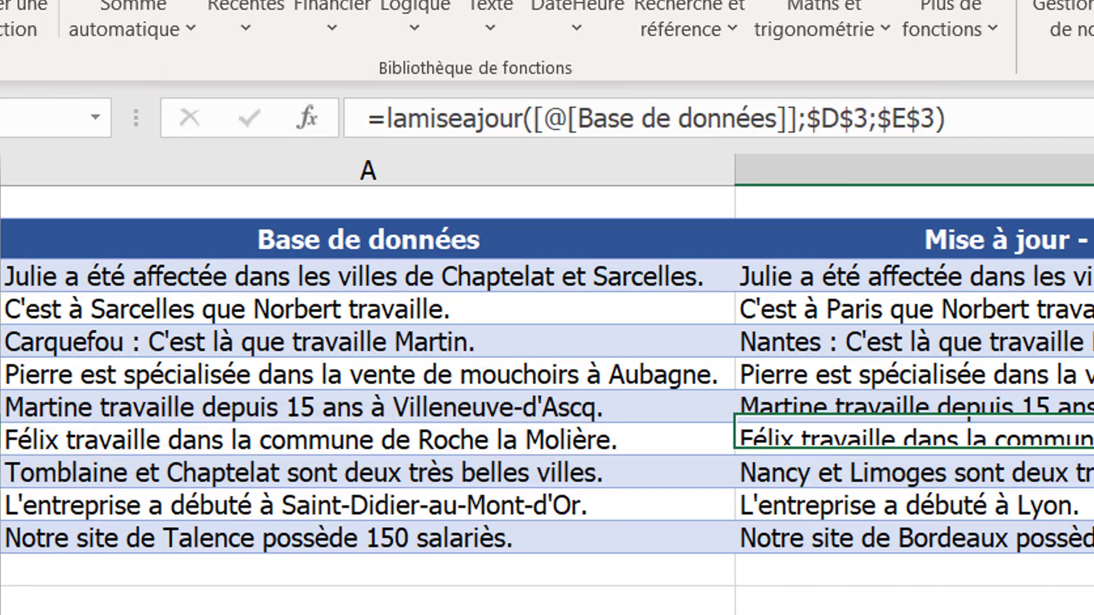
key("Up")
key("Up")
key("Up")
key("Up")
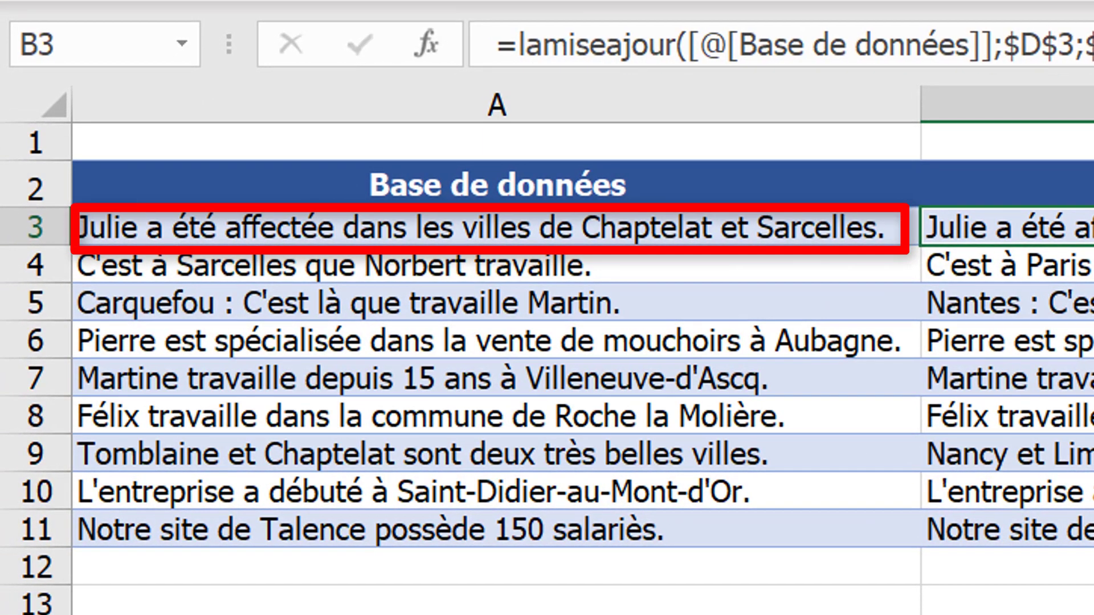
left_click(456, 240)
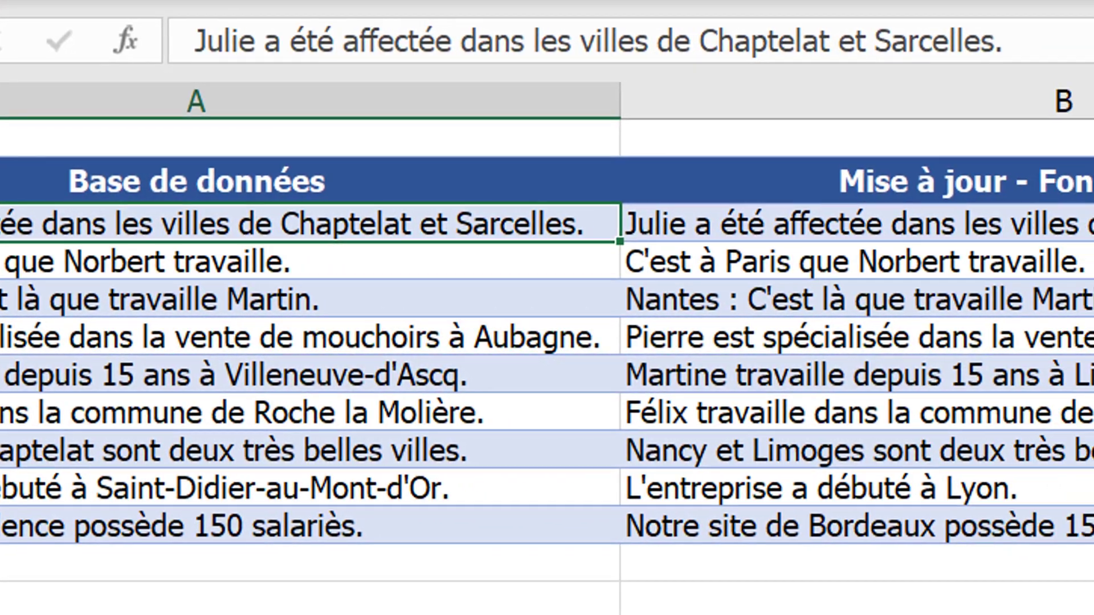
left_click(797, 223)
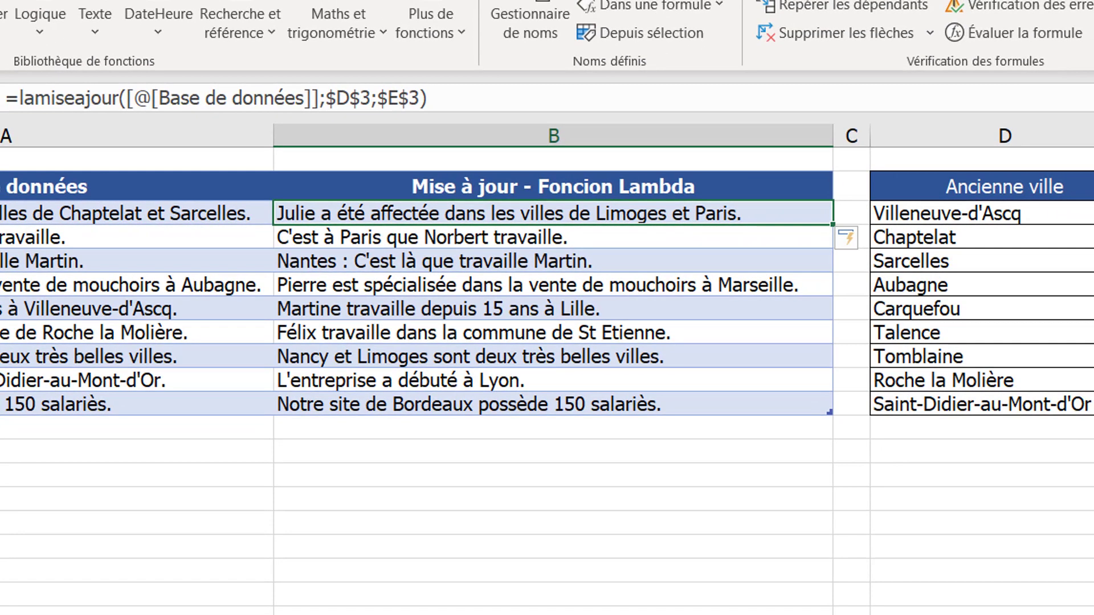
key("Down")
key("Down")
key("Down")
key("Down")
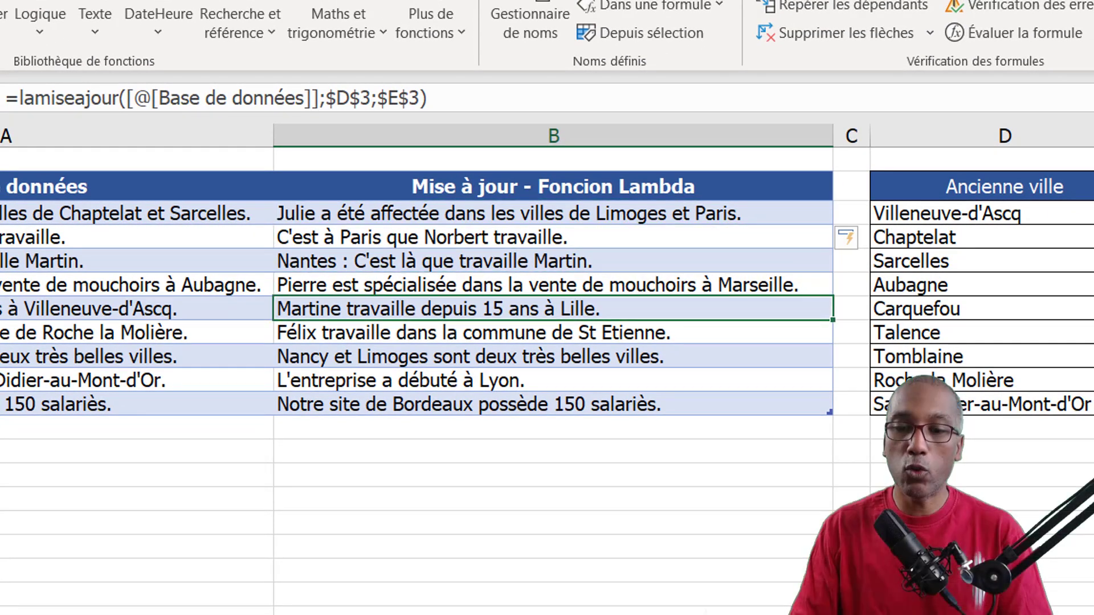
key("Down")
key("Down")
key("Down")
key("Up")
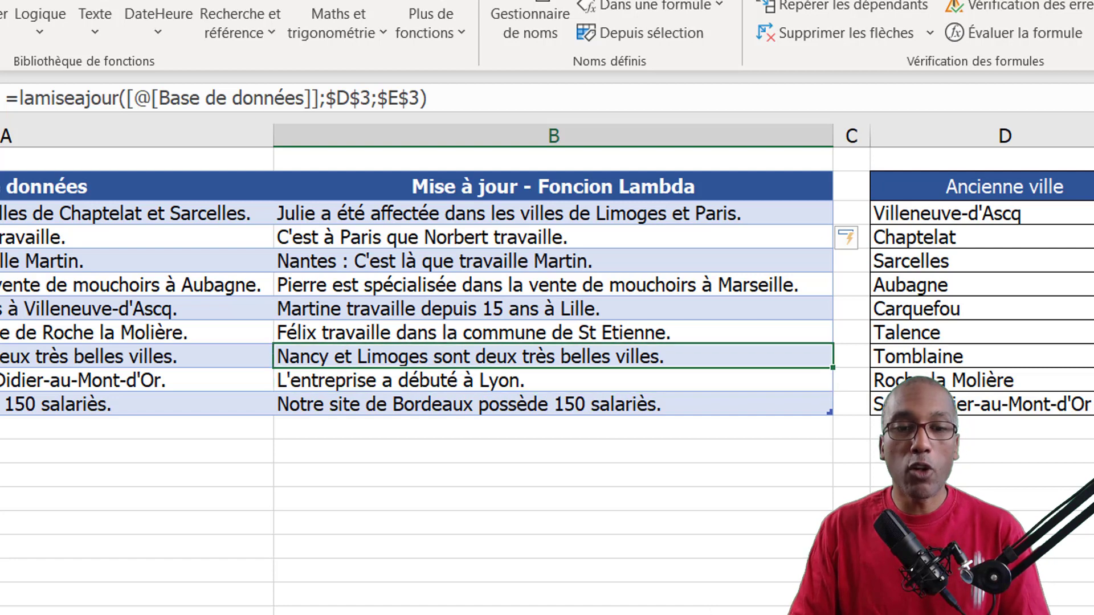